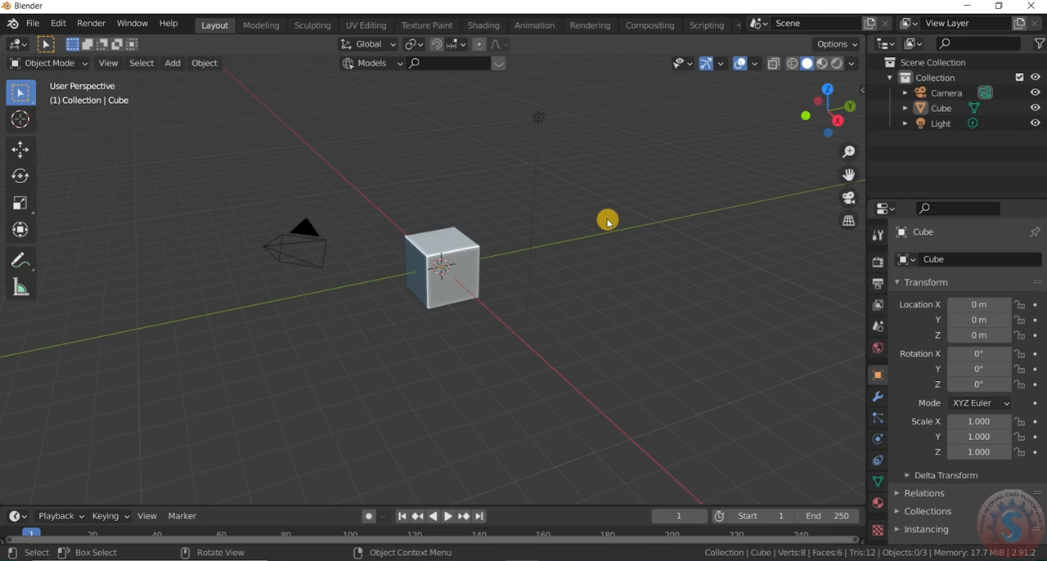
# - Select the default cube and switch it to Edit Mode with none of its geometry selected
pyautogui.moveTo(461, 232)
pyautogui.mouseDown(button='middle')
pyautogui.moveTo(434, 240)
pyautogui.moveTo(476, 243)
pyautogui.mouseUp(button='middle')
pyautogui.click(476, 243)
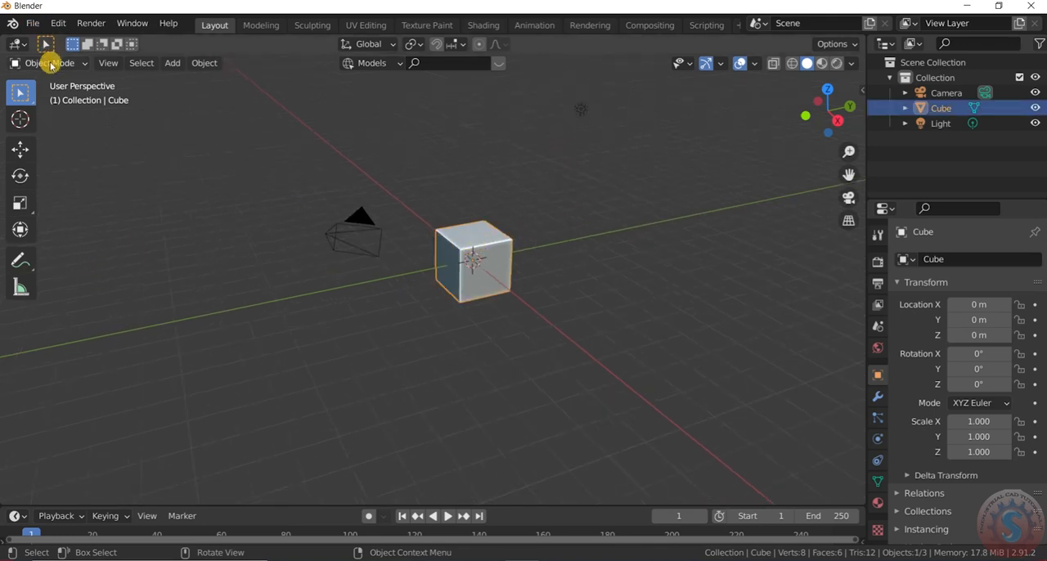
pyautogui.click(46, 62)
pyautogui.click(51, 96)
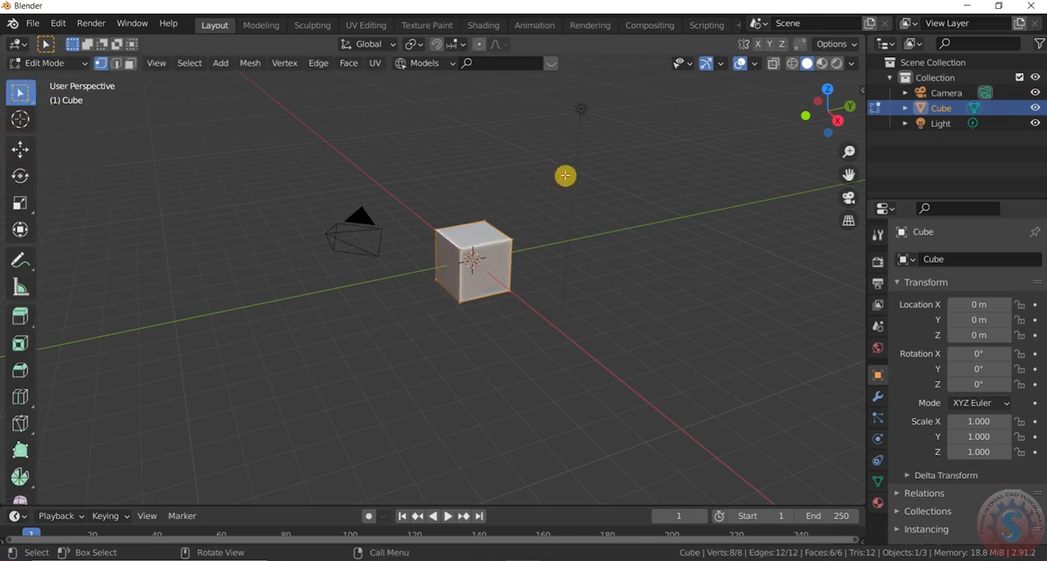
pyautogui.scroll(2, 565, 175)
pyautogui.click(794, 157)
pyautogui.moveTo(167, 321); pyautogui.dragTo(126, 311, button='middle')
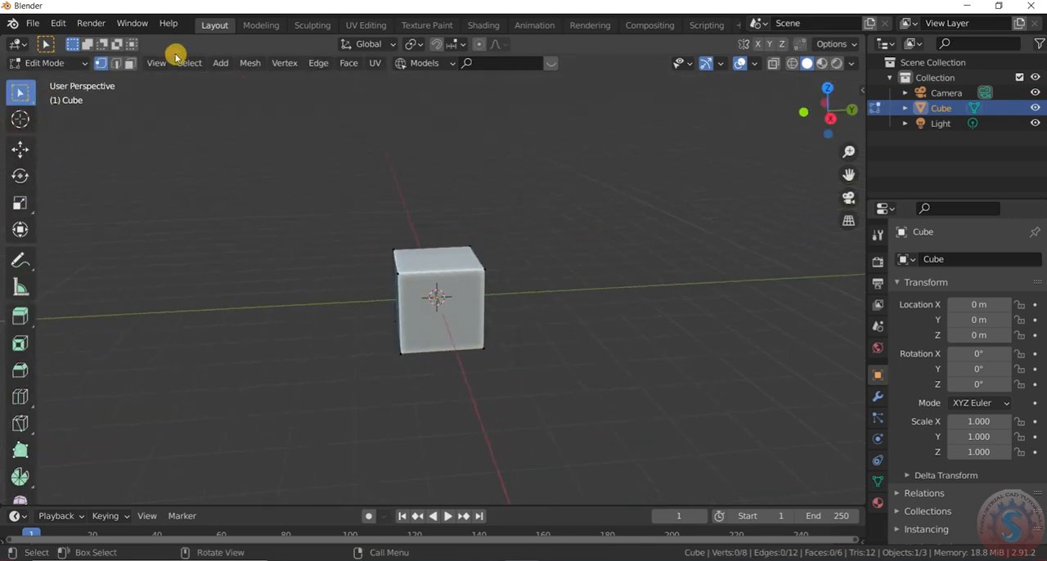
# - In face selection mode, delete every face of the cube except the top one
pyautogui.click(130, 65)
pyautogui.scroll(2, 83, 80)
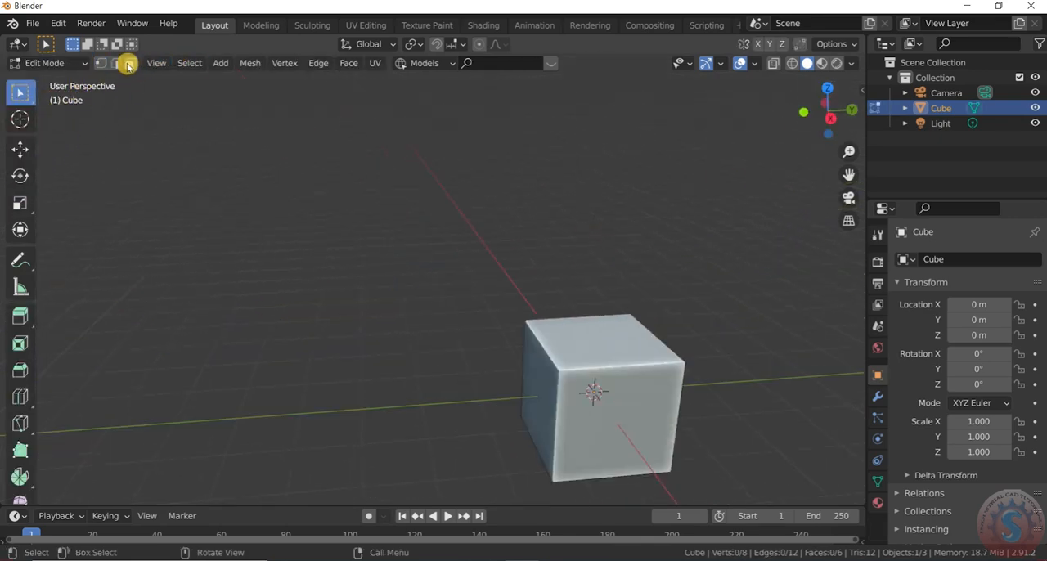
pyautogui.scroll(-2, 393, 91)
pyautogui.moveTo(470, 283); pyautogui.dragTo(590, 373)
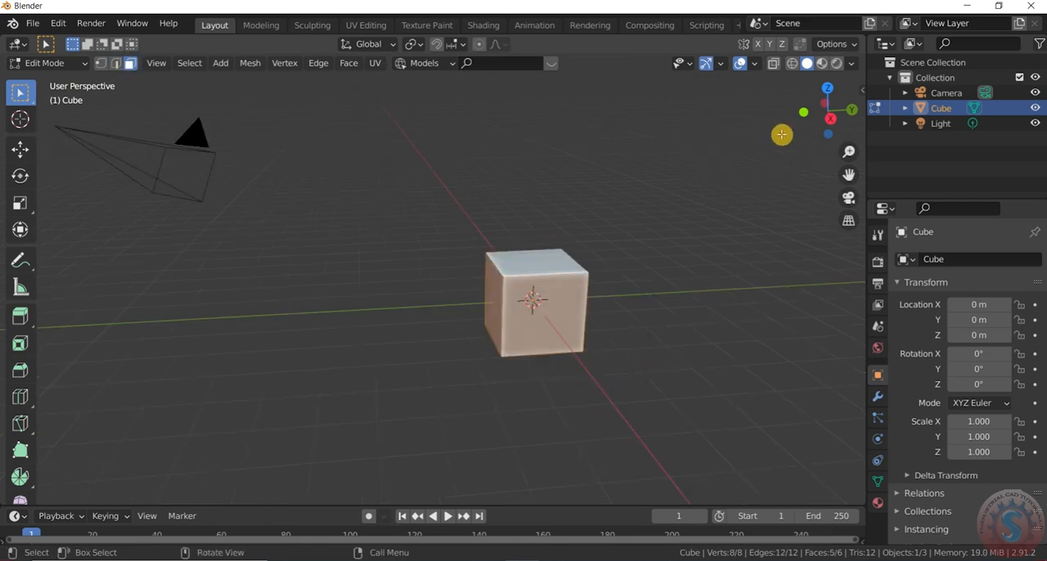
pyautogui.moveTo(819, 121); pyautogui.dragTo(608, 398)
pyautogui.press('x')
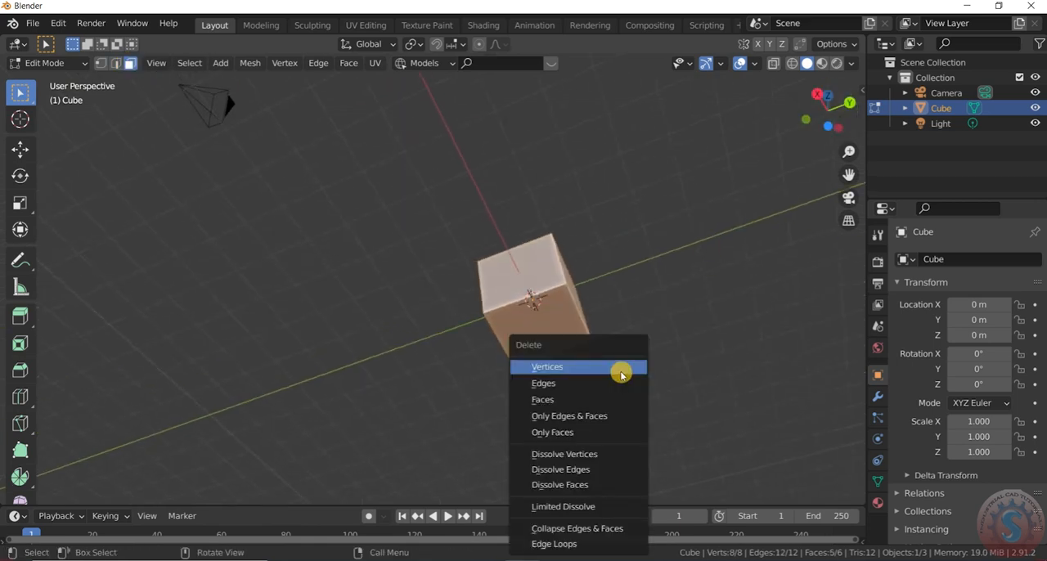
pyautogui.click(606, 408)
pyautogui.moveTo(834, 112); pyautogui.dragTo(622, 281)
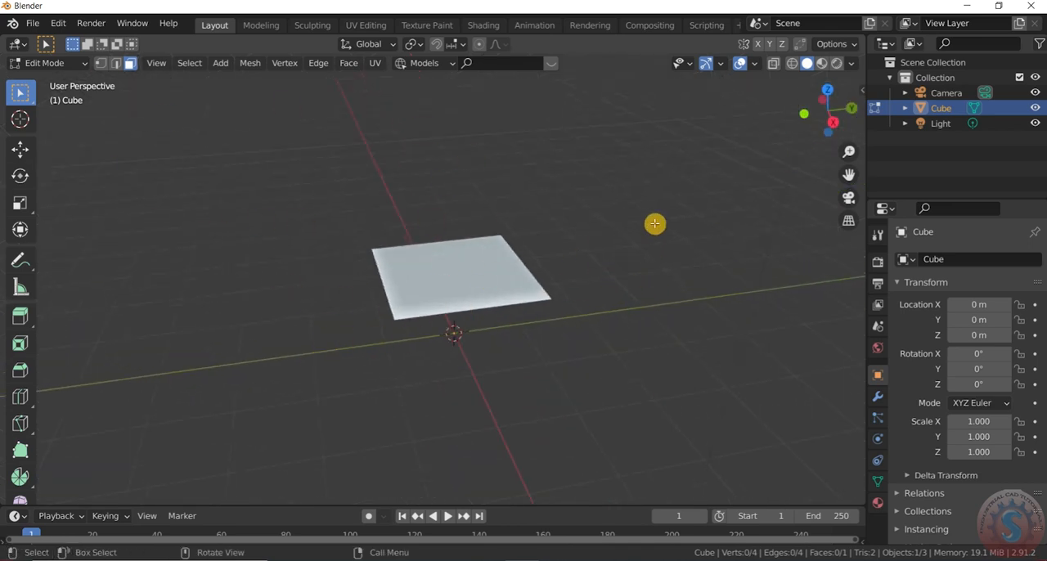
# - In edge selection mode, select the remaining face's edge on the positive Y side and switch the viewport to wireframe shading
pyautogui.click(47, 63)
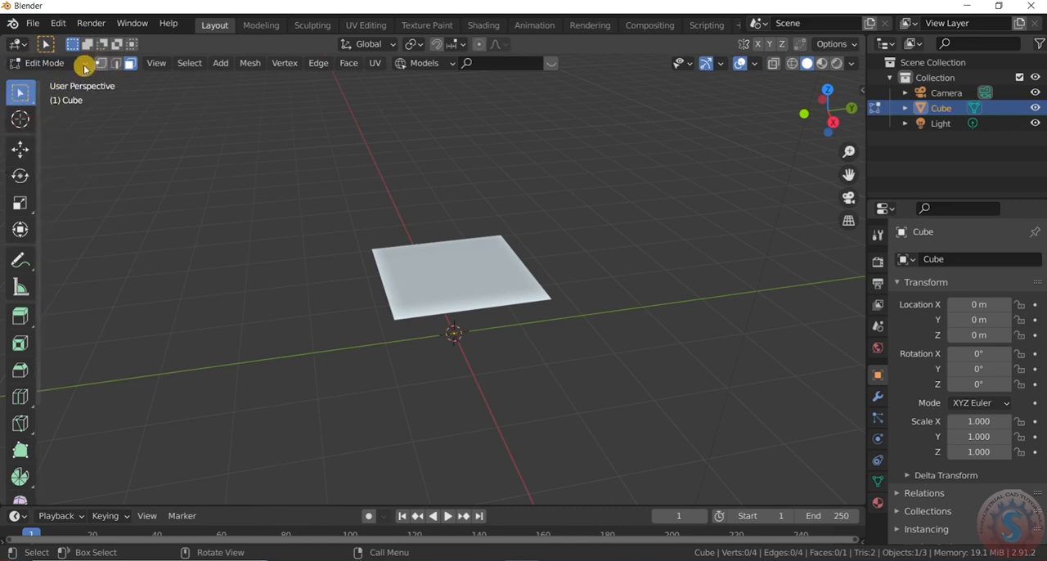
pyautogui.scroll(1, 564, 271)
pyautogui.moveTo(519, 270); pyautogui.dragTo(558, 274)
pyautogui.press('z')
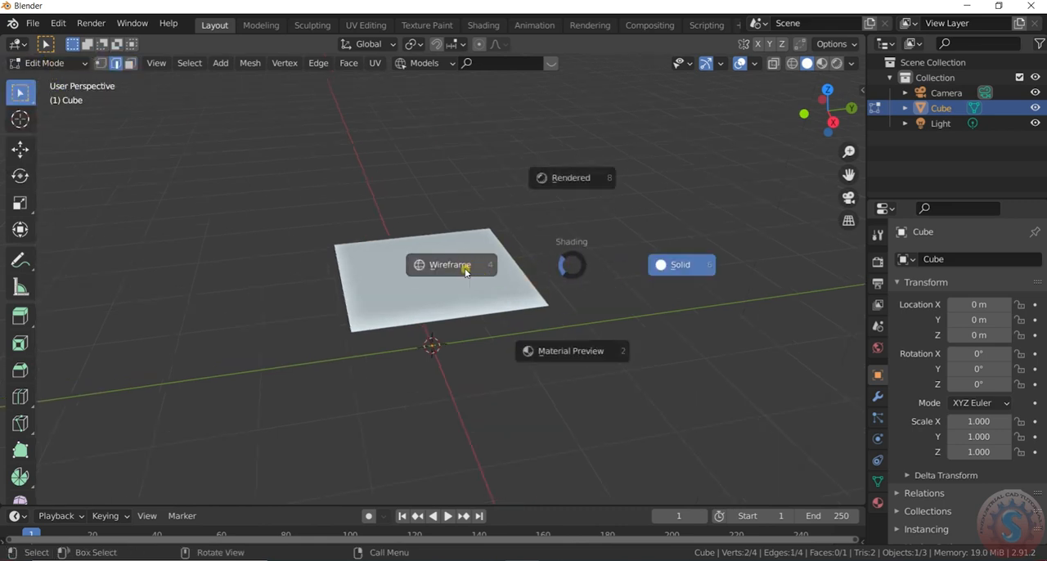
pyautogui.click(465, 270)
pyautogui.scroll(-1, 627, 229)
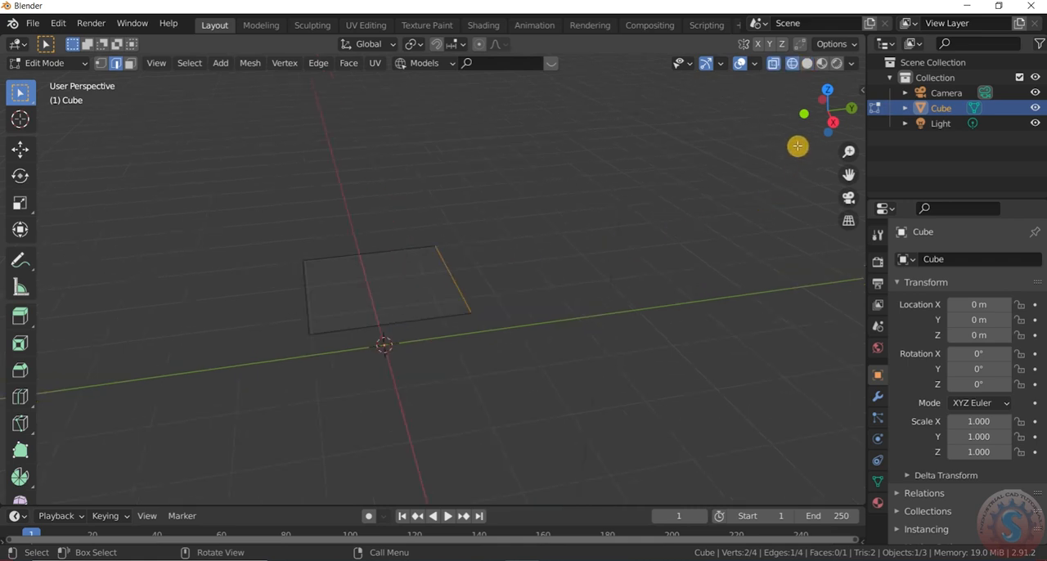
# - In the right orthographic view, extrude the selected edge diagonally upward, about 1 m along Y and 1 m along Z
pyautogui.press('KP_1')
pyautogui.press('KP_3')
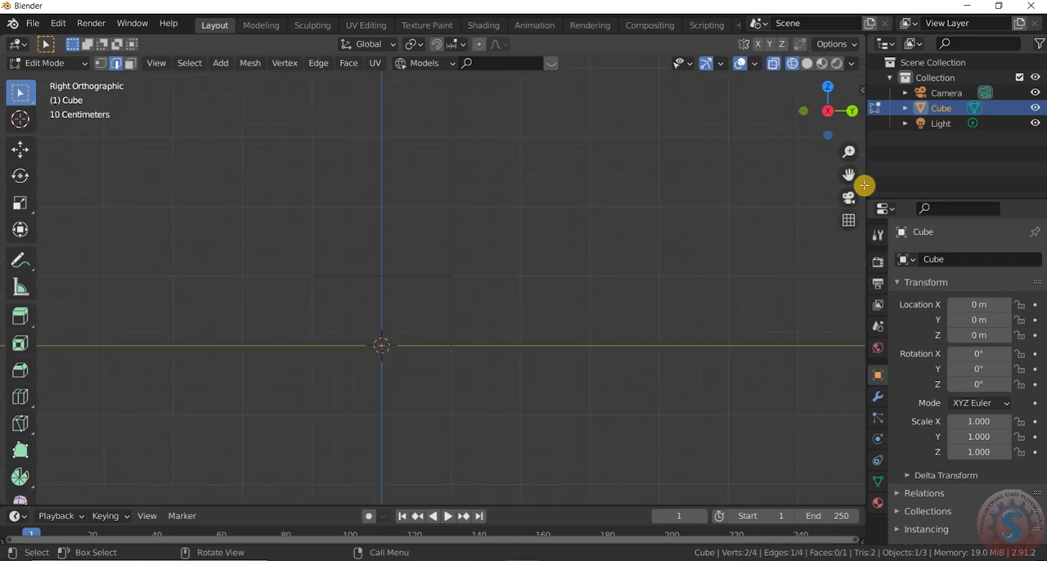
pyautogui.press('e')
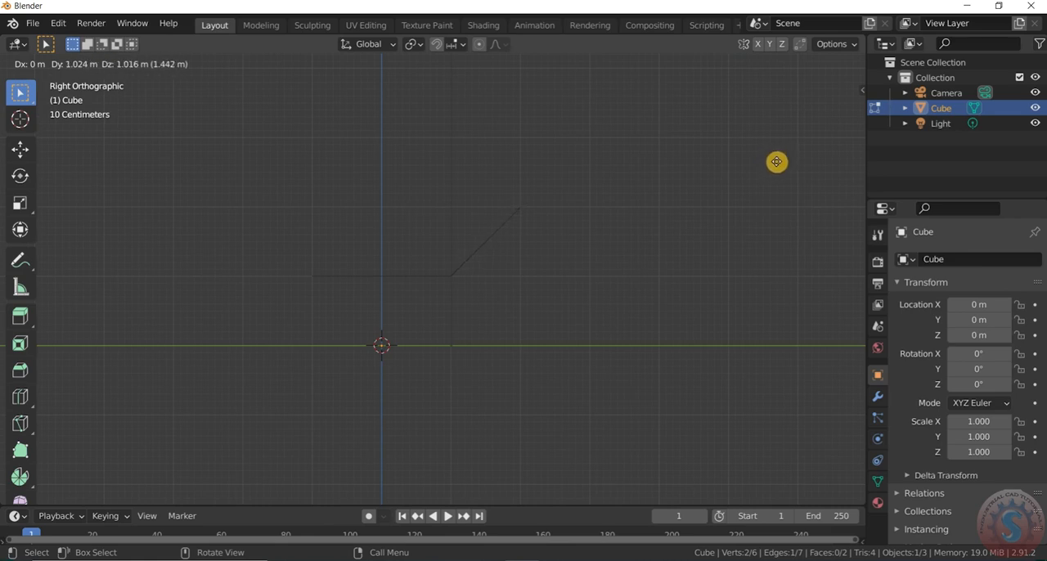
pyautogui.click(776, 161)
pyautogui.scroll(4, 533, 224)
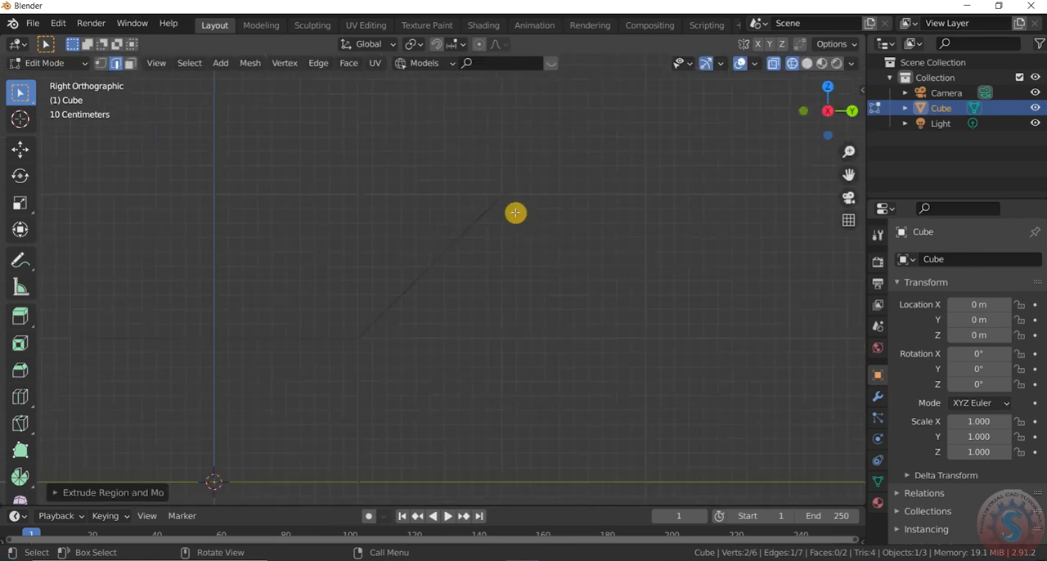
# - Extrude the upper edge of the slope horizontally along the Y axis by about 1.9 m
pyautogui.scroll(-3, 516, 213)
pyautogui.press('e')
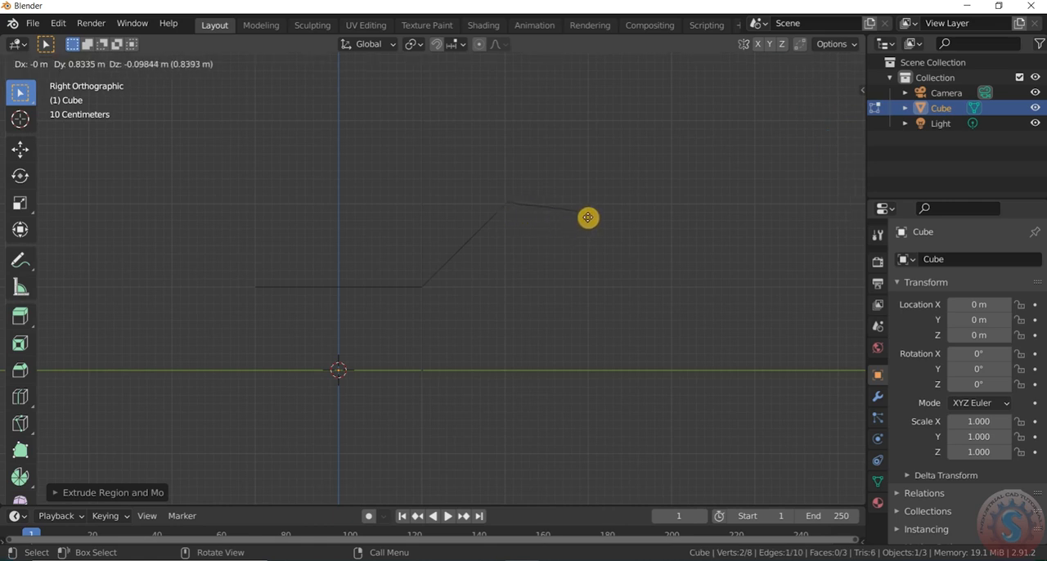
pyautogui.press('x')
pyautogui.press('y')
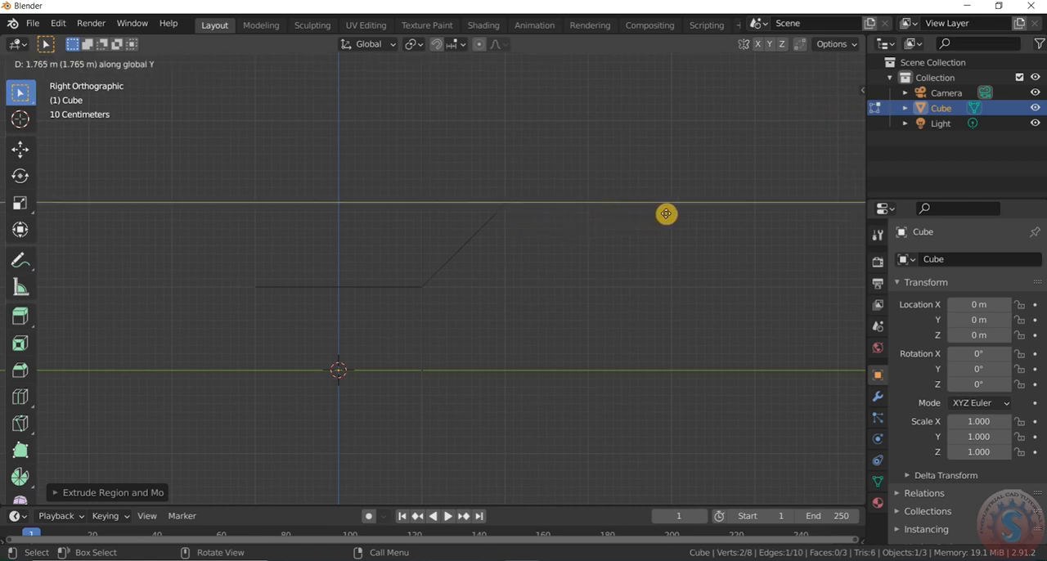
pyautogui.click(674, 211)
pyautogui.scroll(-3, 599, 288)
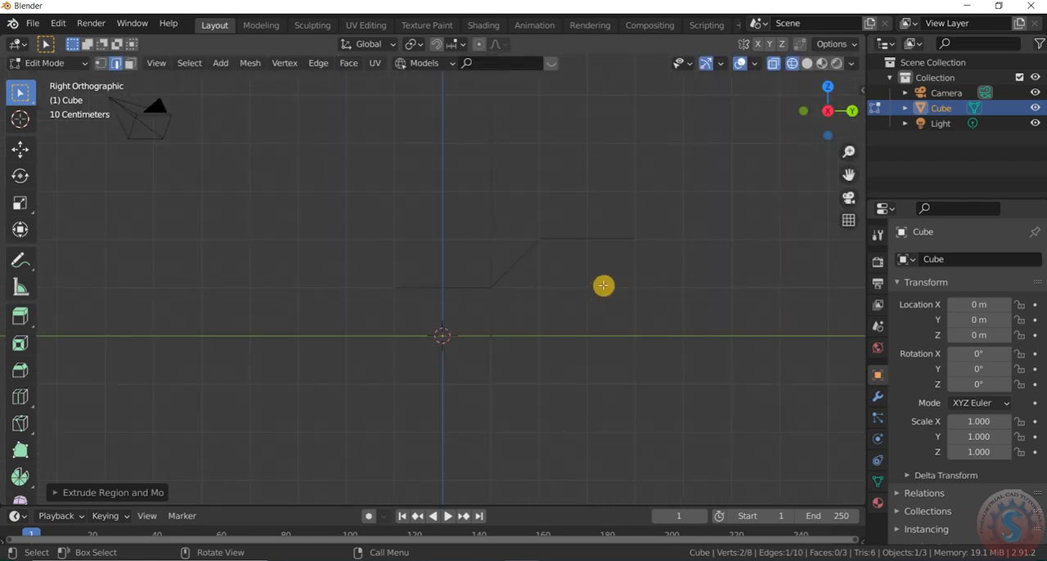
# - Bevel the two fold edges of the slope together with a width of about 0.13 m and 6 segments
pyautogui.moveTo(823, 113); pyautogui.dragTo(806, 120)
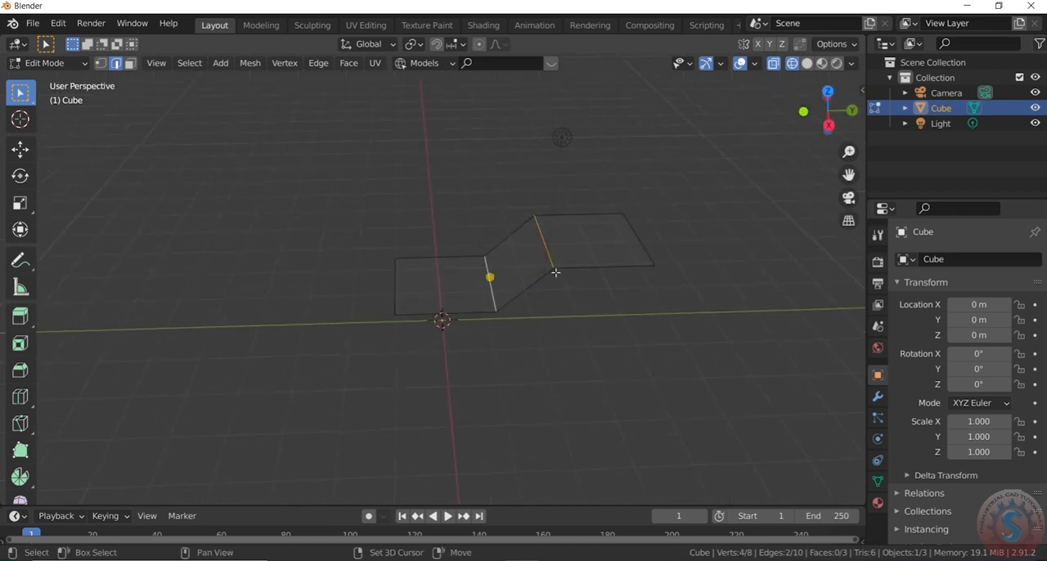
pyautogui.hotkey('ctrl', 'b')
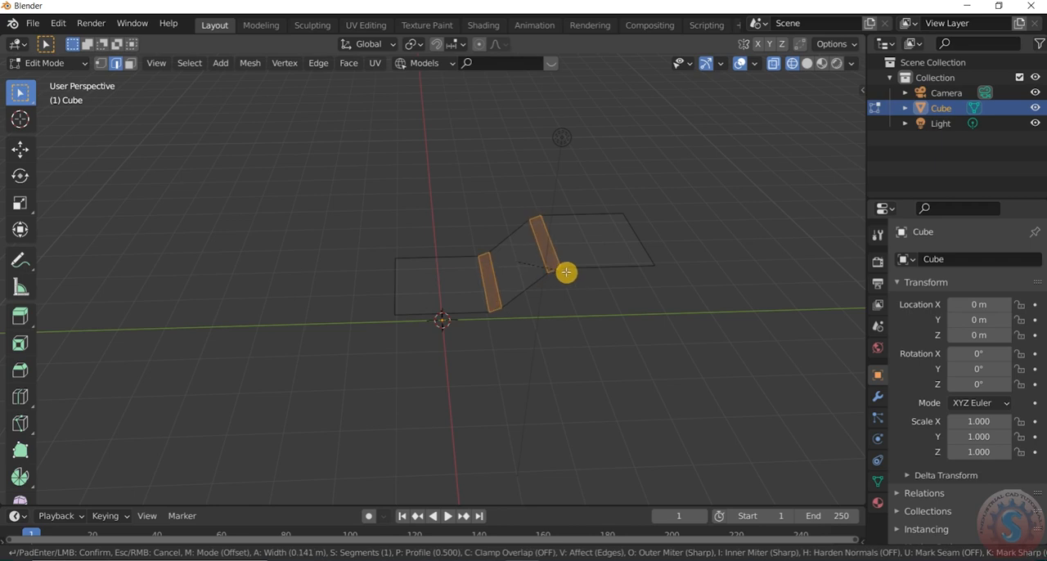
pyautogui.click(565, 273)
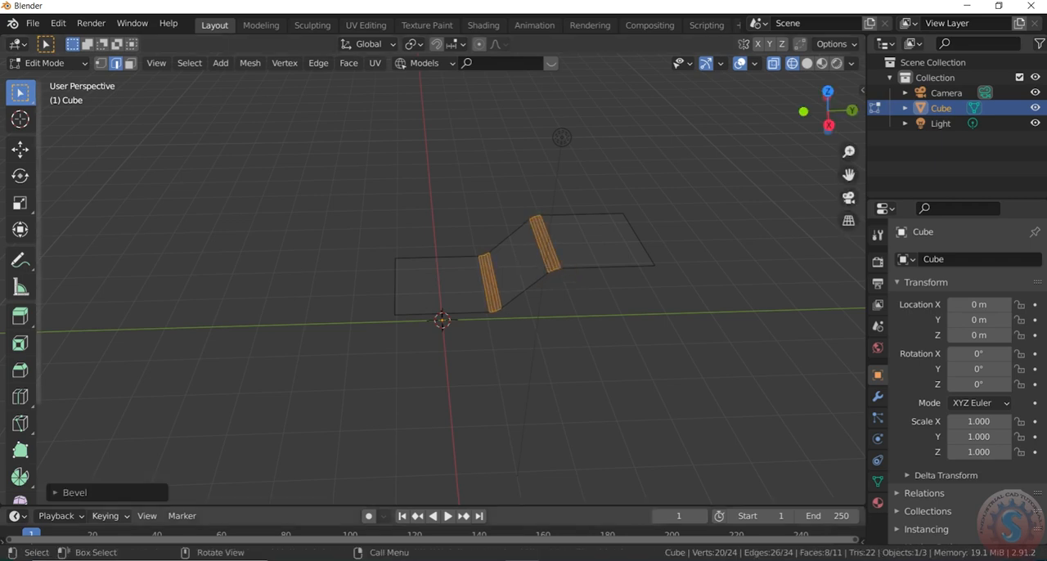
pyautogui.click(62, 492)
pyautogui.click(200, 278)
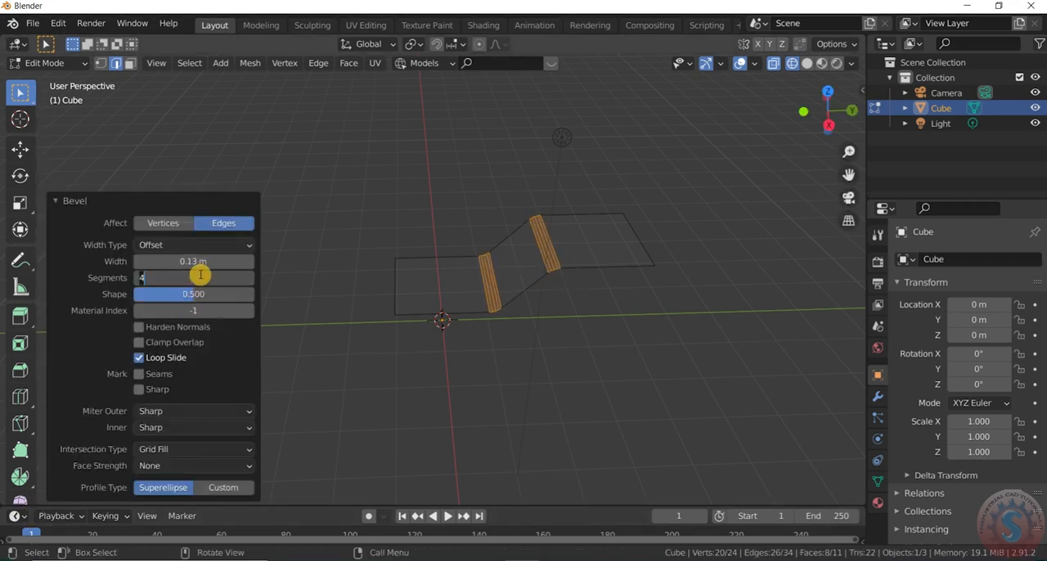
pyautogui.press('Return')
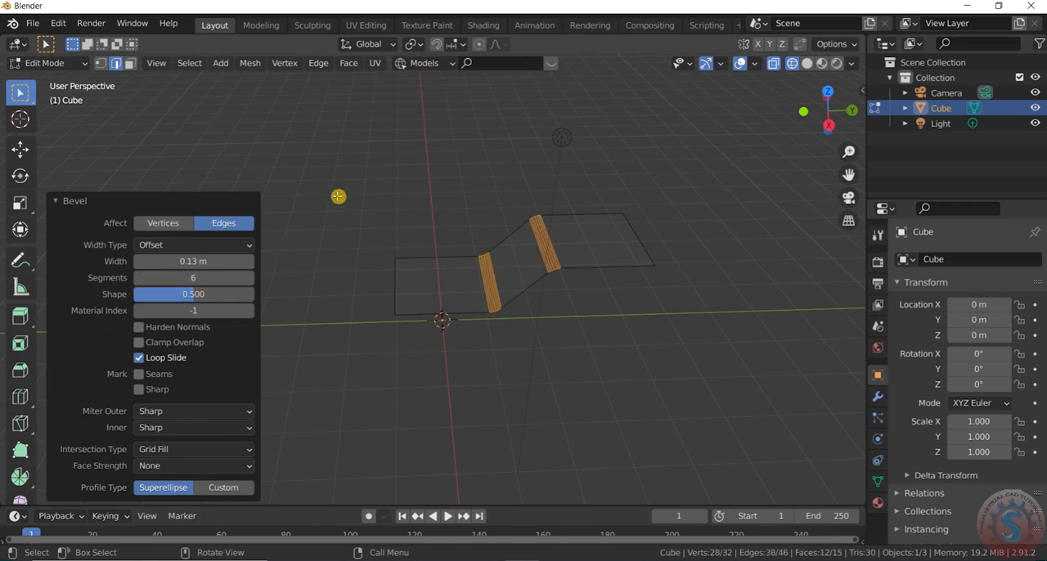
# - Switch the viewport to solid shading and return the bent surface to Object Mode
pyautogui.press('z')
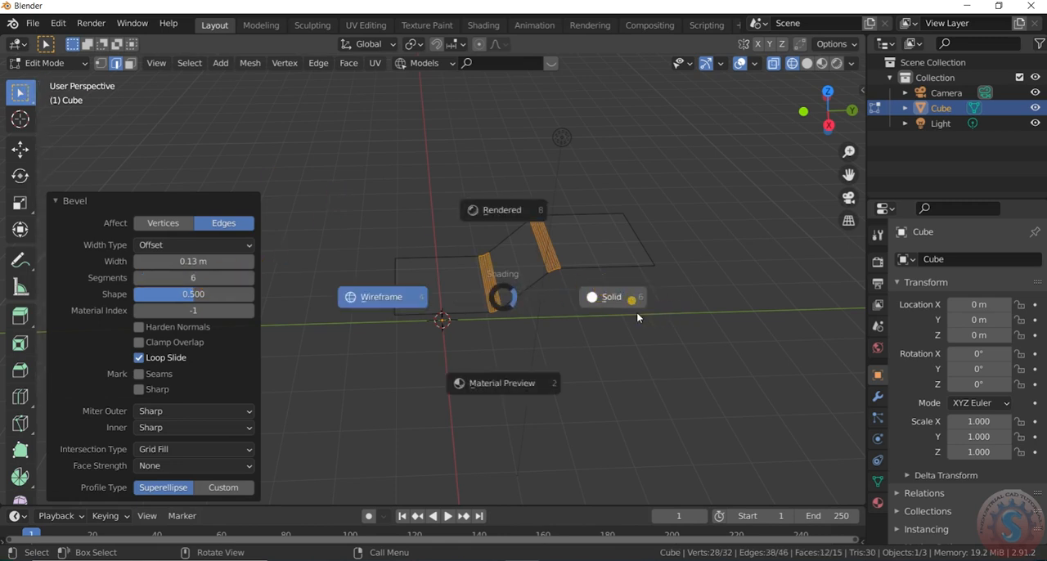
pyautogui.click(637, 311)
pyautogui.click(38, 63)
pyautogui.click(43, 74)
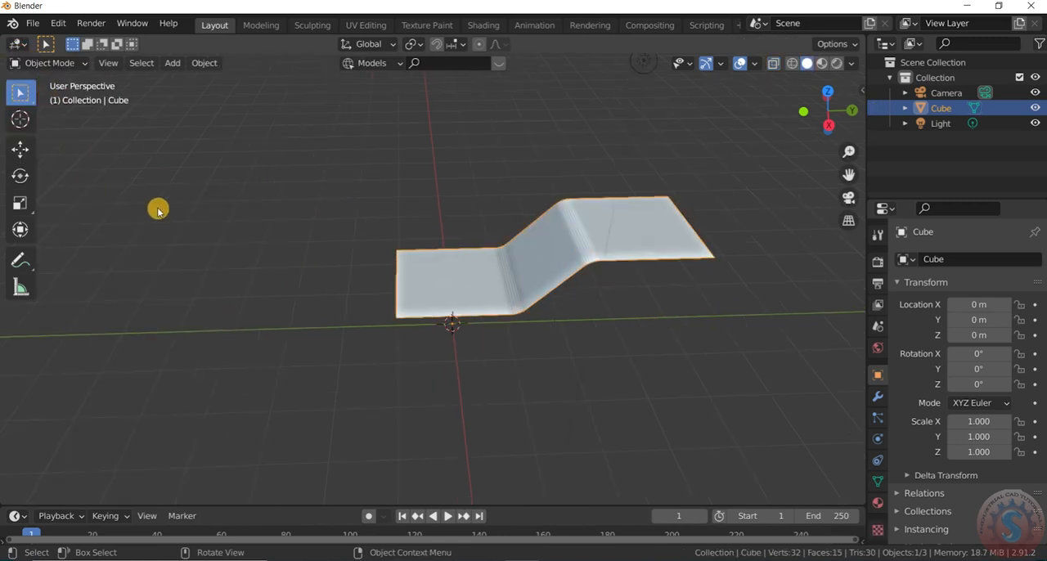
# - Shade the bent surface smooth, enable Auto Smooth at 30° in its normals settings, and deselect it
pyautogui.rightClick(539, 237)
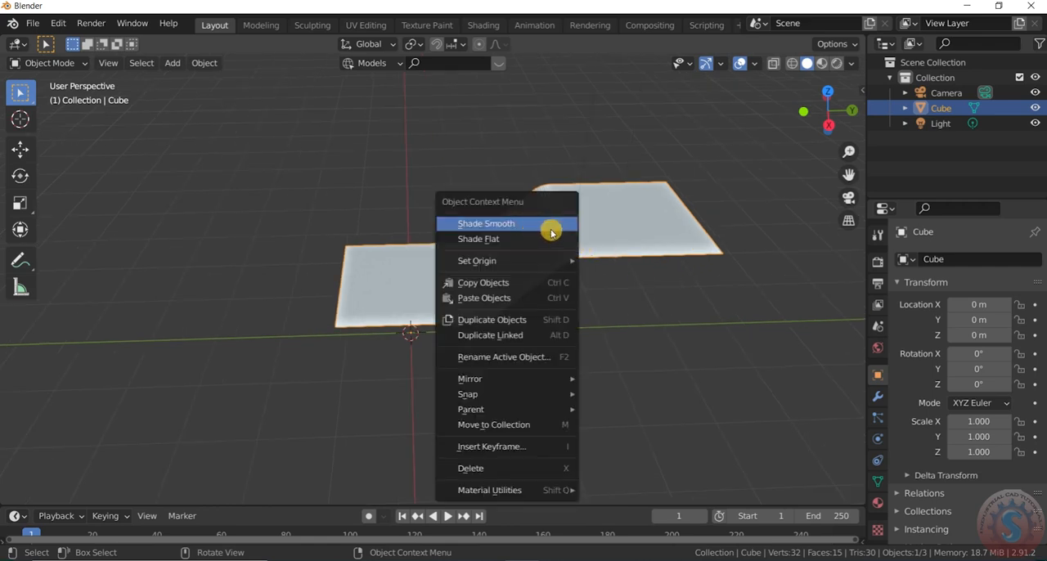
pyautogui.click(551, 232)
pyautogui.click(878, 481)
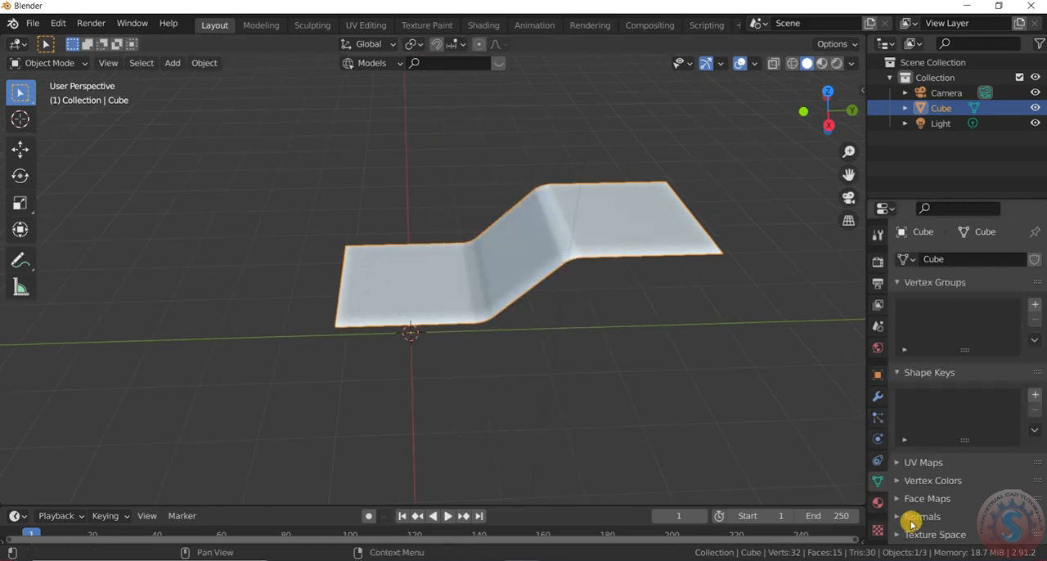
pyautogui.click(911, 518)
pyautogui.scroll(-3, 928, 474)
pyautogui.click(952, 459)
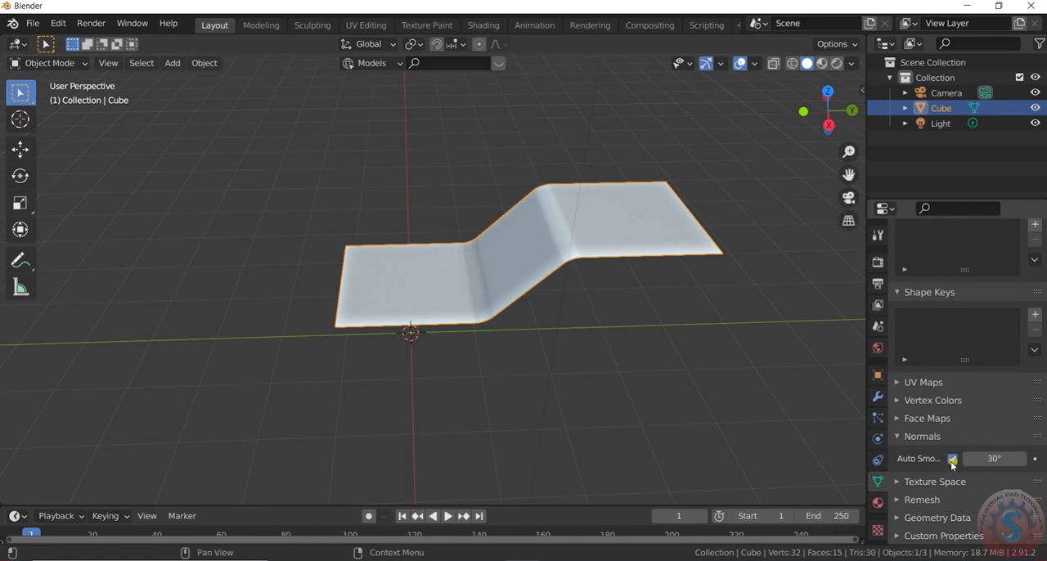
pyautogui.click(722, 358)
# - Examine the smoothed bends of the stepped surface in perspective and from the top orthographic view
pyautogui.scroll(1, 669, 266)
pyautogui.moveTo(824, 119)
pyautogui.mouseDown()
pyautogui.moveTo(796, 141)
pyautogui.moveTo(846, 117)
pyautogui.moveTo(808, 58)
pyautogui.moveTo(808, 77)
pyautogui.moveTo(841, 98)
pyautogui.moveTo(839, 120)
pyautogui.mouseUp()
pyautogui.scroll(1, 618, 312)
pyautogui.scroll(-1, 634, 240)
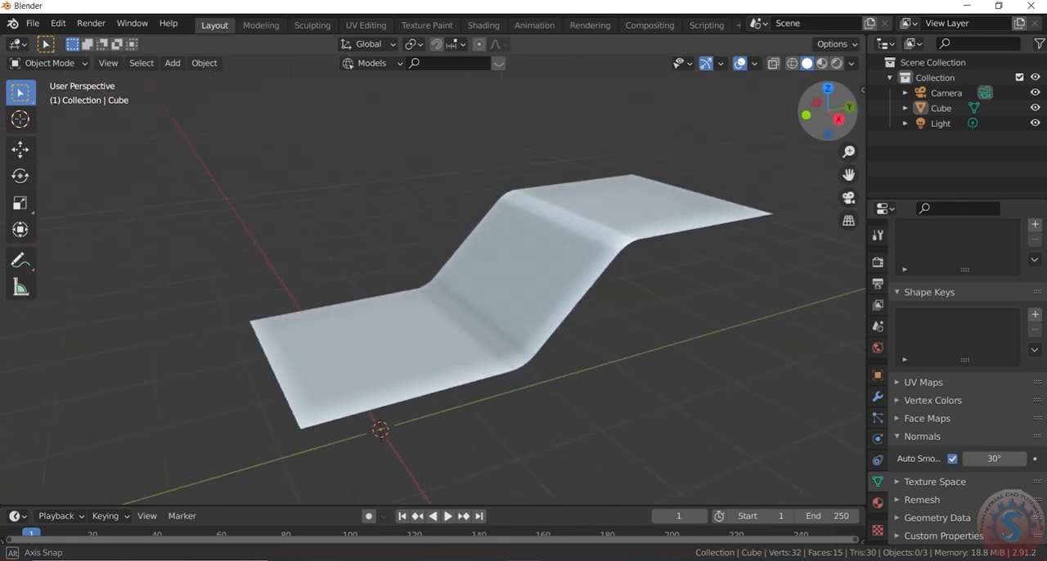
pyautogui.scroll(-1, 579, 235)
pyautogui.scroll(1, 634, 215)
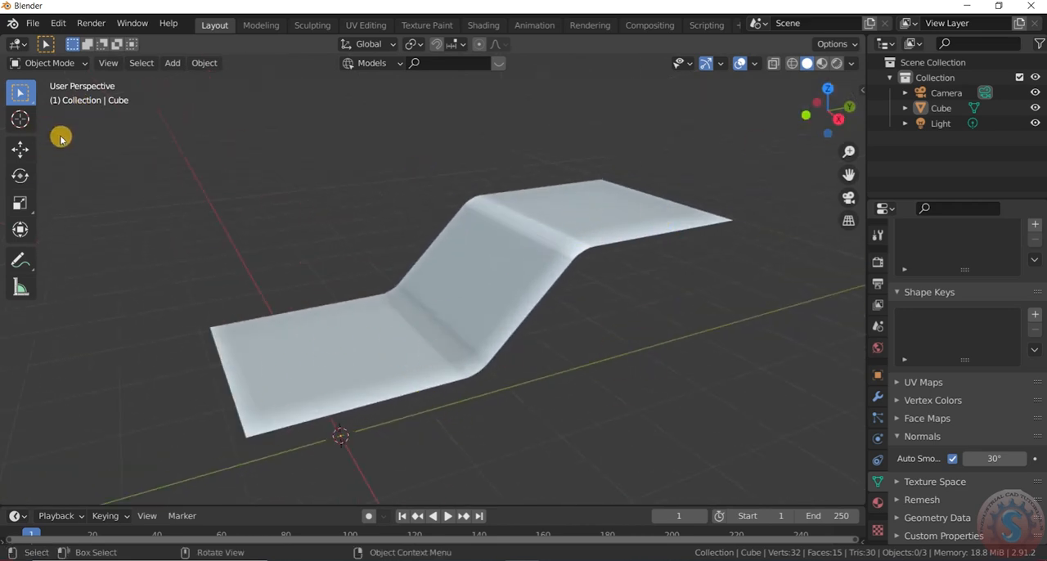
pyautogui.press('KP_7')
pyautogui.scroll(-2, 131, 190)
pyautogui.scroll(2, 138, 191)
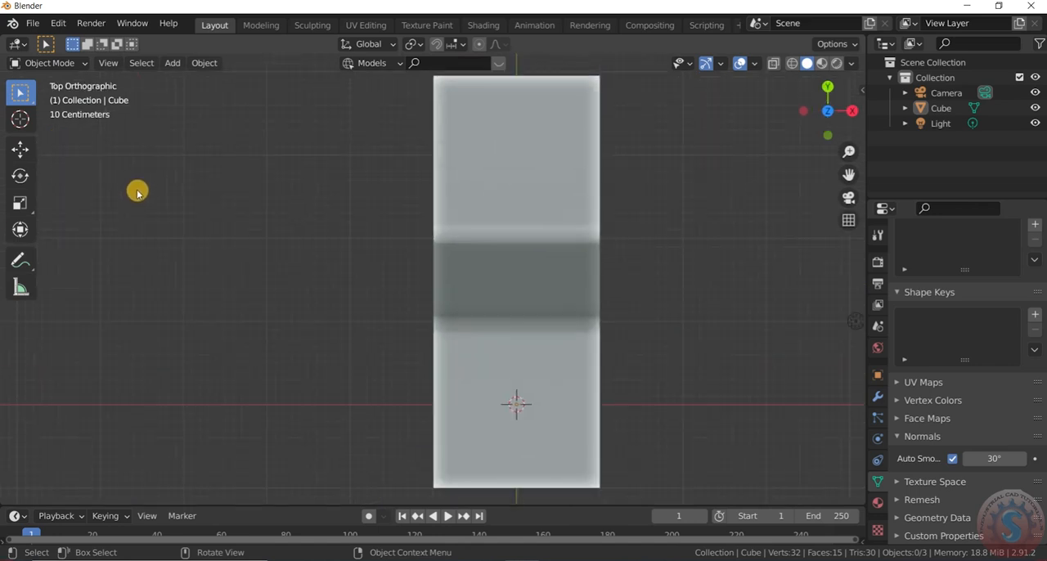
# - Put the stepped surface in Edit Mode with face selection and clear the selection of its bevel faces
pyautogui.click(65, 66)
pyautogui.click(47, 97)
pyautogui.scroll(-1, 561, 210)
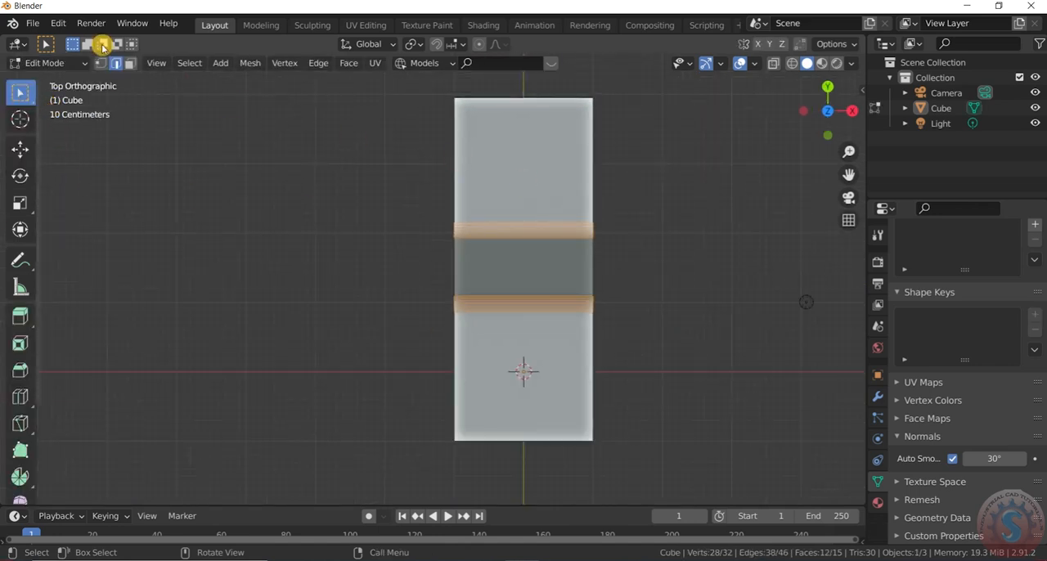
pyautogui.click(131, 64)
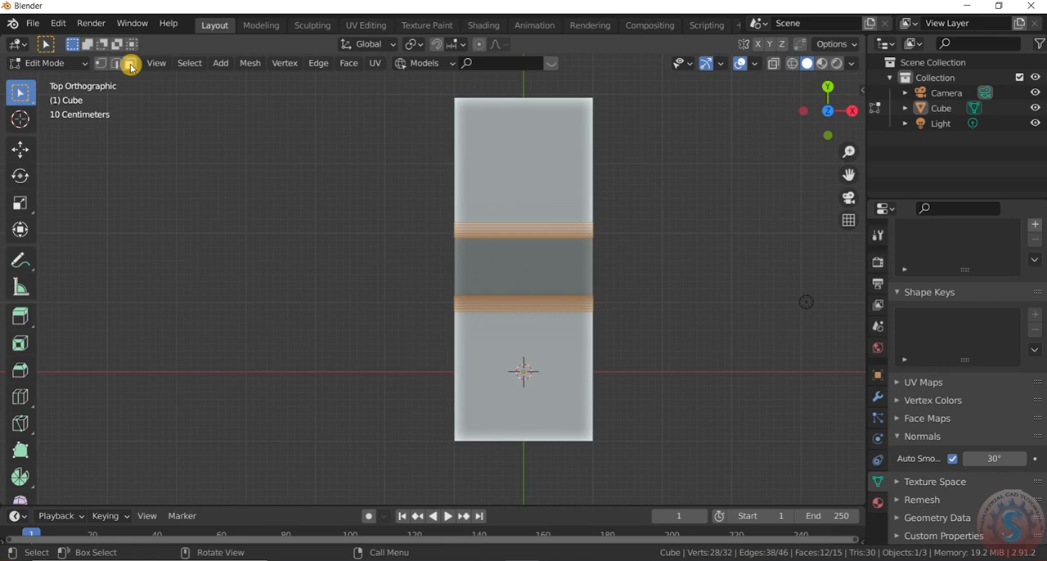
pyautogui.scroll(-2, 381, 327)
pyautogui.scroll(2, 463, 274)
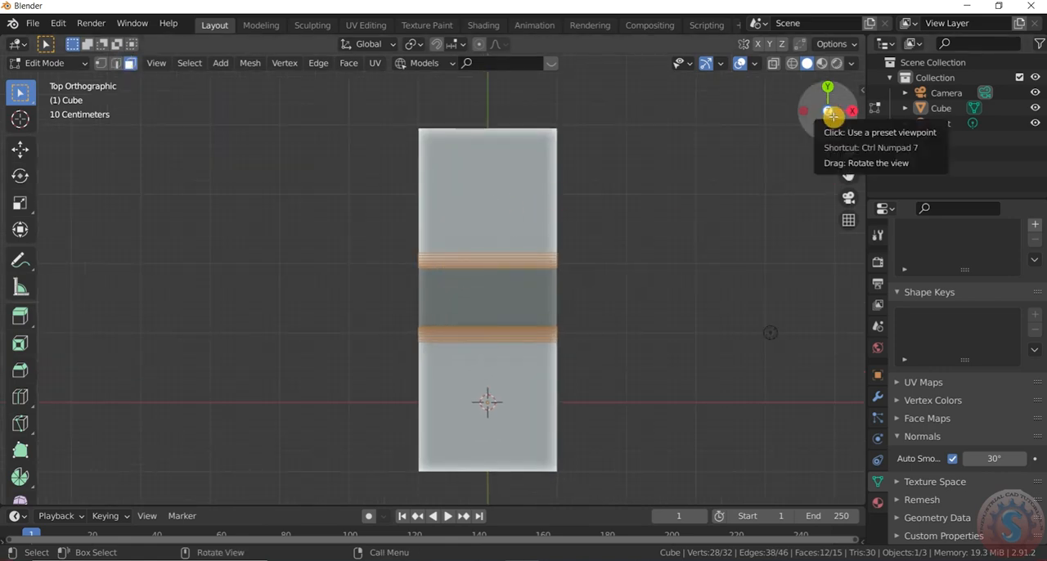
pyautogui.moveTo(841, 122)
pyautogui.mouseDown()
pyautogui.moveTo(814, 121)
pyautogui.moveTo(838, 123)
pyautogui.mouseUp()
pyautogui.click(613, 351)
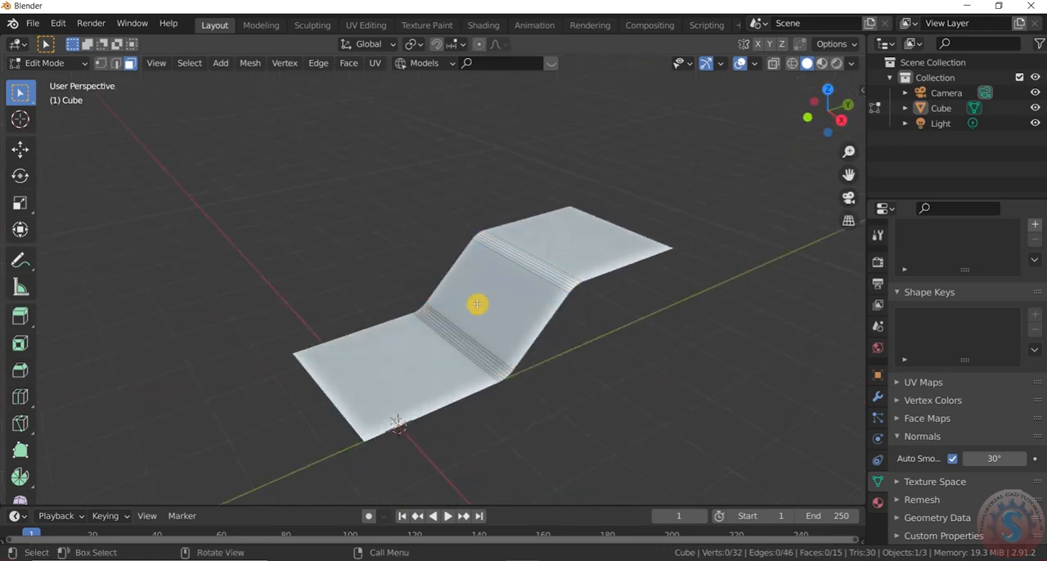
# - Add nine evenly spaced crosswise loop cuts to the lower flat section, keeping them at slide factor 0
pyautogui.hotkey('ctrl', 'r')
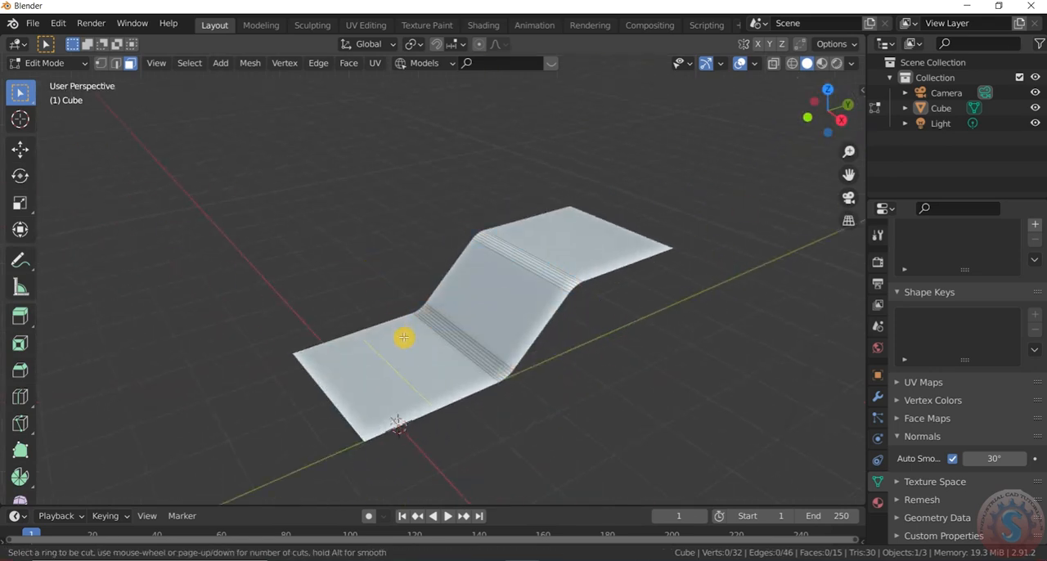
pyautogui.scroll(7, 357, 329)
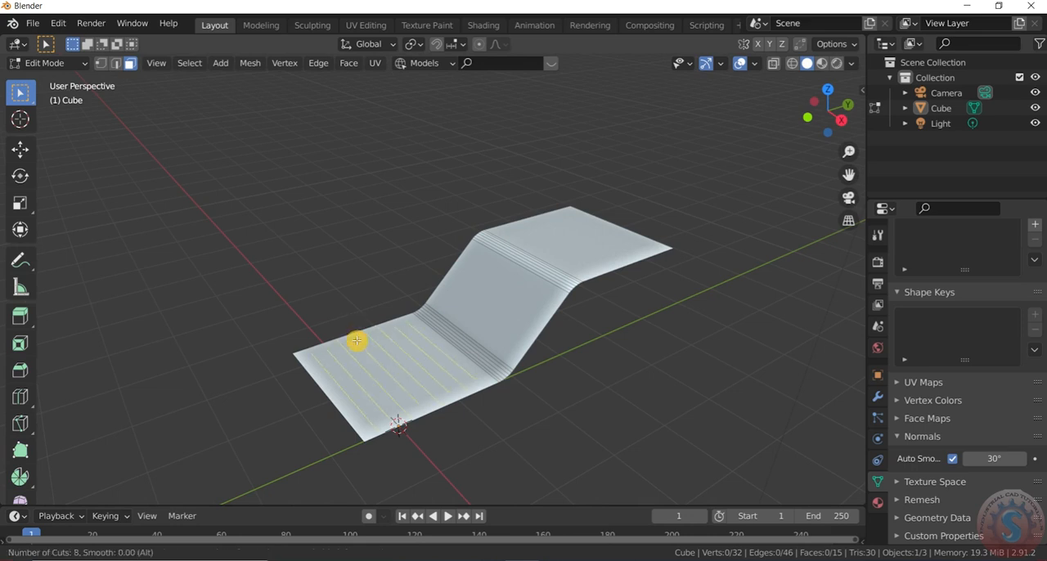
pyautogui.scroll(1, 357, 341)
pyautogui.click(357, 342)
pyautogui.rightClick(551, 236)
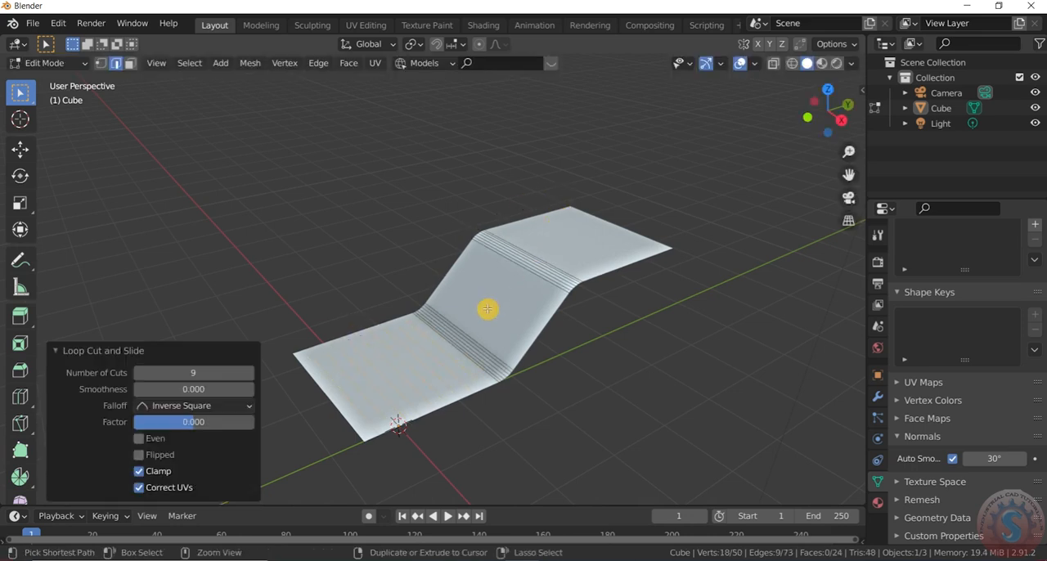
# - Add eight evenly spaced crosswise loop cuts to the sloped middle section between the two bends
pyautogui.hotkey('ctrl', 'r')
pyautogui.scroll(3, 445, 255)
pyautogui.scroll(4, 462, 269)
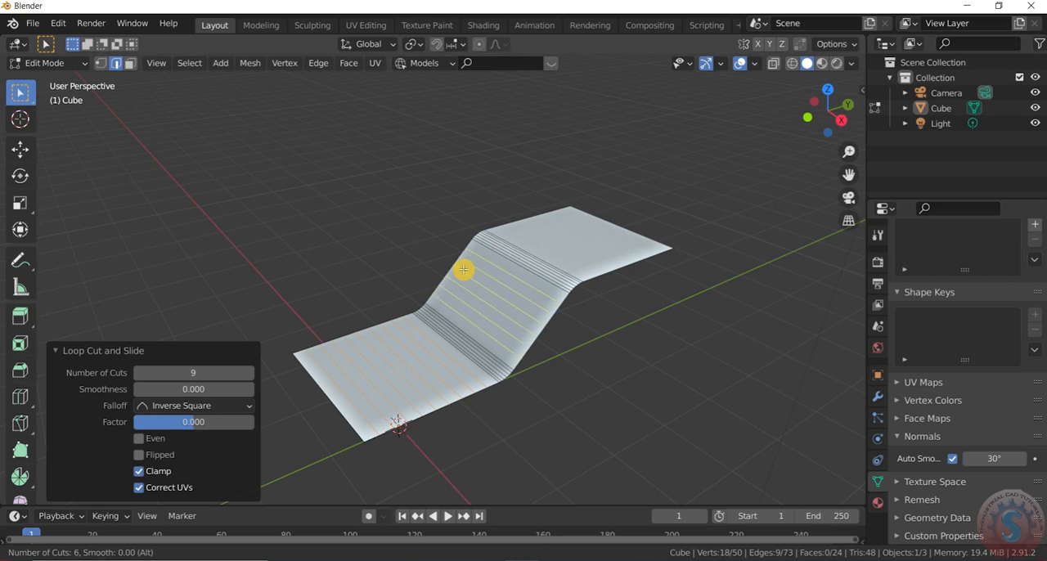
pyautogui.click(463, 269)
pyautogui.rightClick(583, 169)
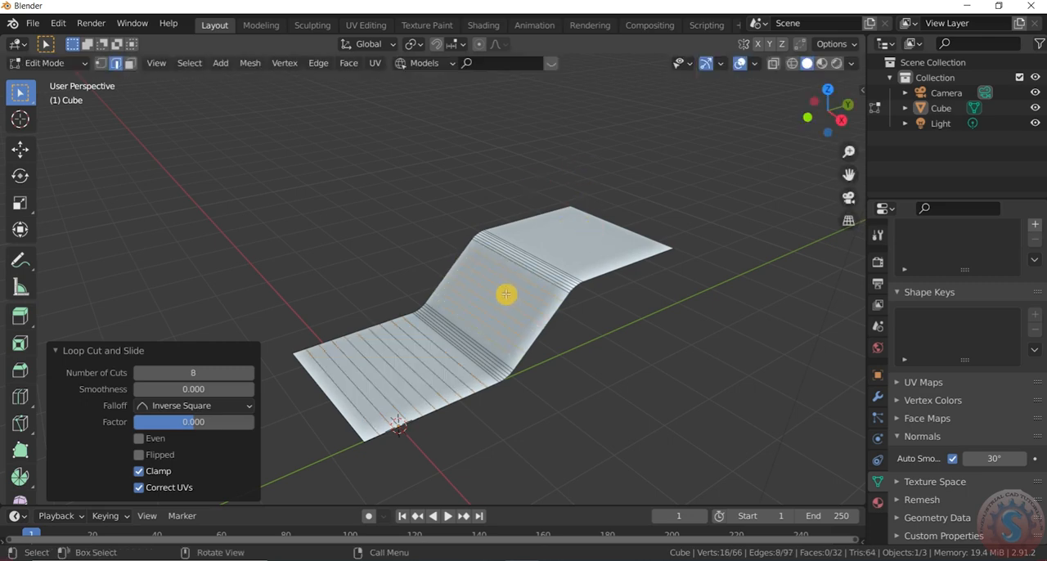
# - Add six crosswise loop cuts to the upper flat section with a slide factor of -1.000
pyautogui.scroll(2, 506, 294)
pyautogui.click(584, 222)
pyautogui.hotkey('ctrl', 'r')
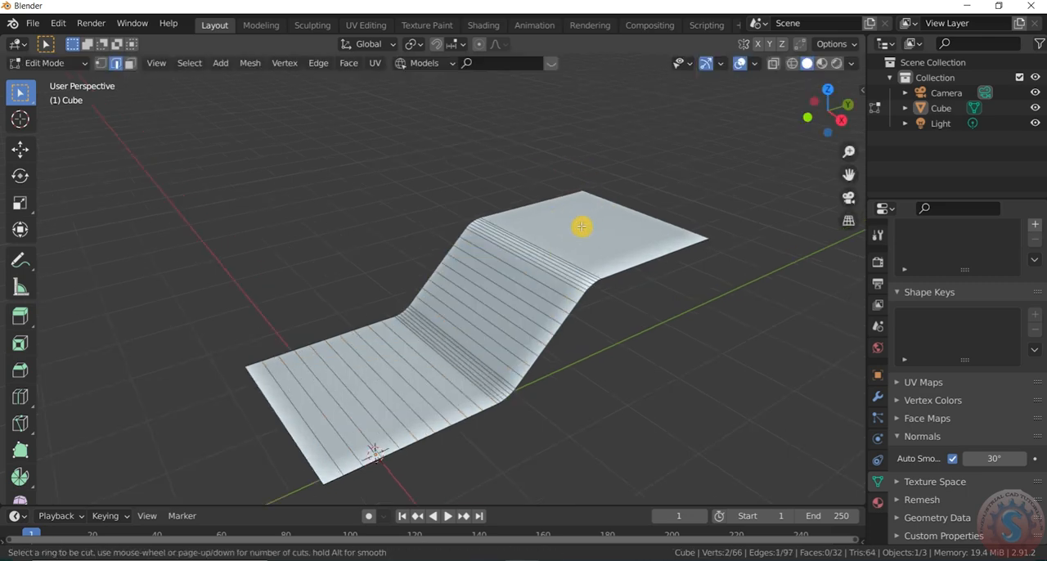
pyautogui.scroll(-7, 499, 217)
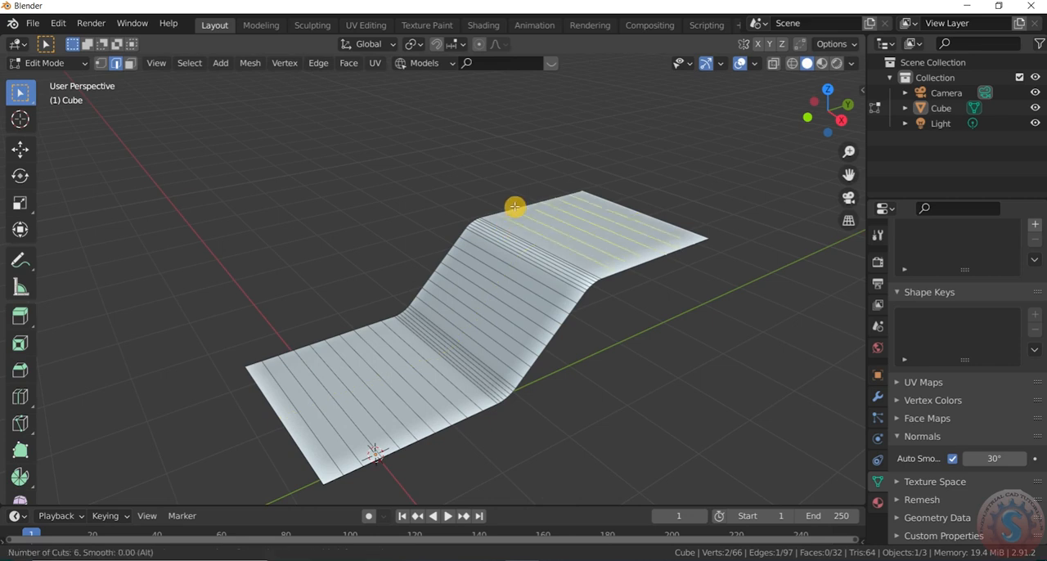
pyautogui.click(513, 205)
pyautogui.click(673, 175)
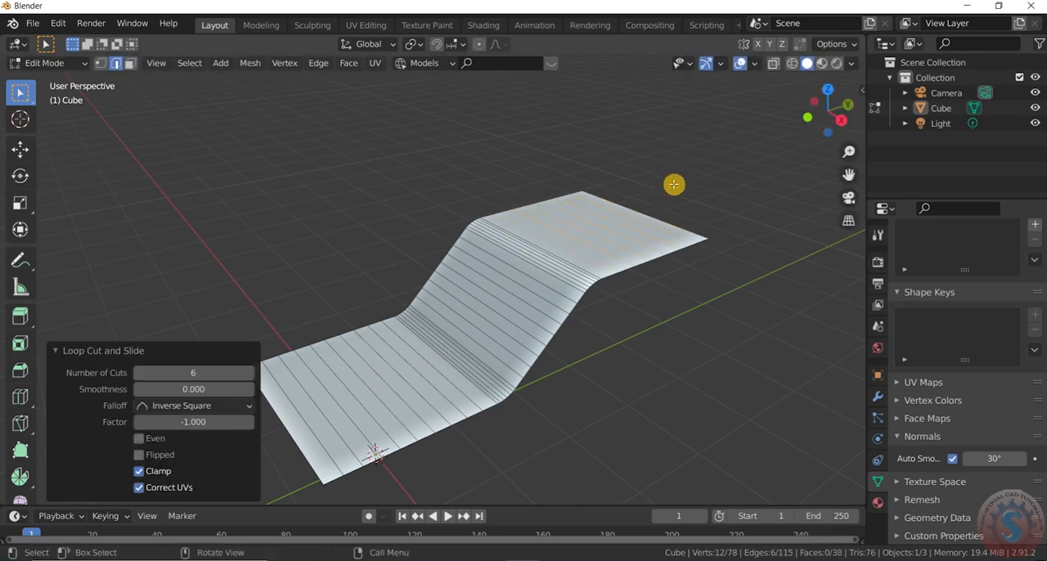
# - Add nine lengthwise loop cuts through the whole stepped surface with slide factor -1.000, deselect them, and switch to the top orthographic view
pyautogui.moveTo(673, 184); pyautogui.dragTo(602, 224, button='middle')
pyautogui.hotkey('ctrl', 'r')
pyautogui.scroll(3, 537, 248)
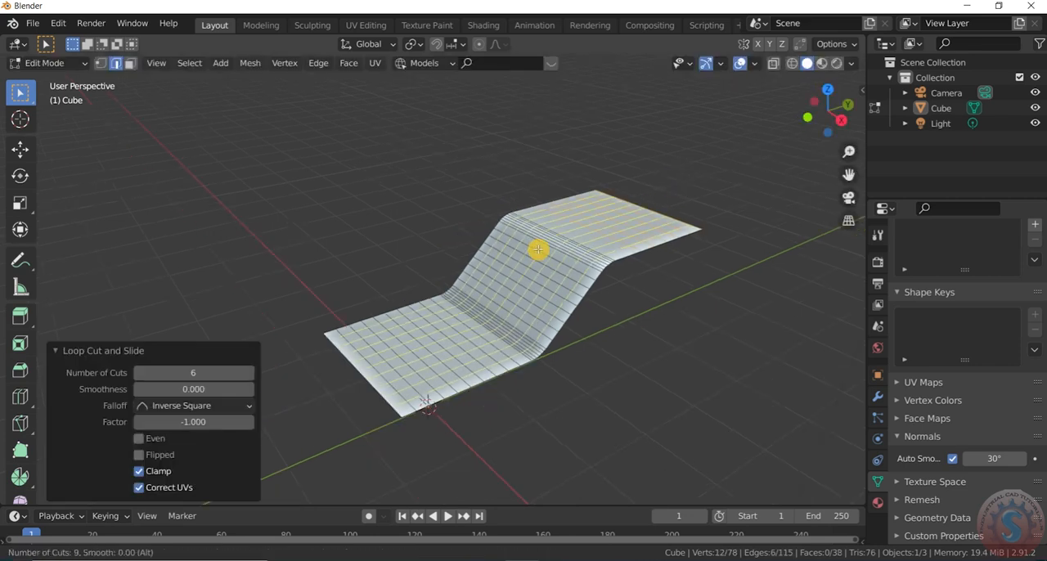
pyautogui.click(537, 248)
pyautogui.click(733, 150)
pyautogui.moveTo(734, 152); pyautogui.dragTo(747, 171, button='middle')
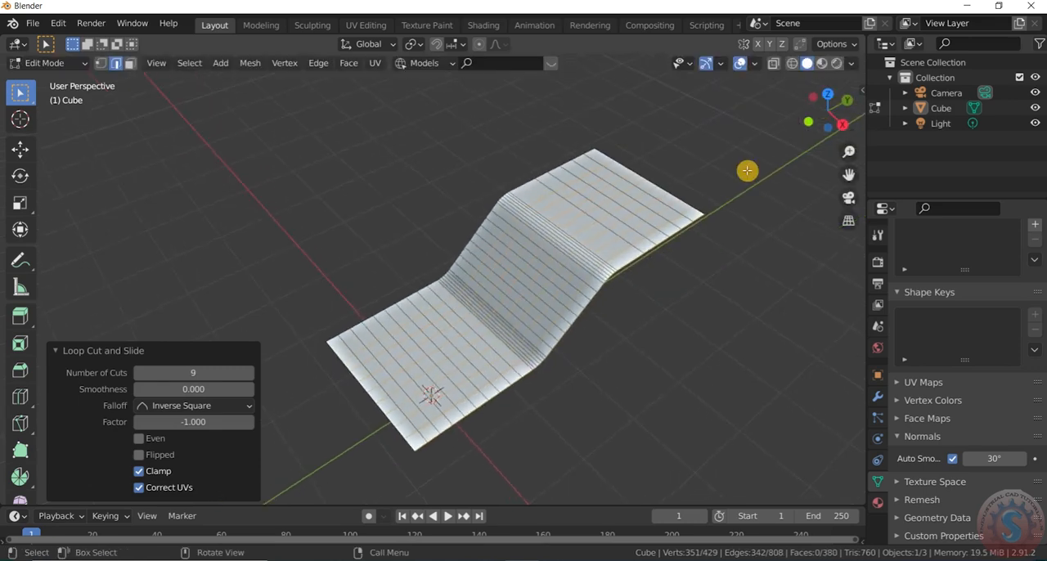
pyautogui.click(742, 175)
pyautogui.press('KP_7')
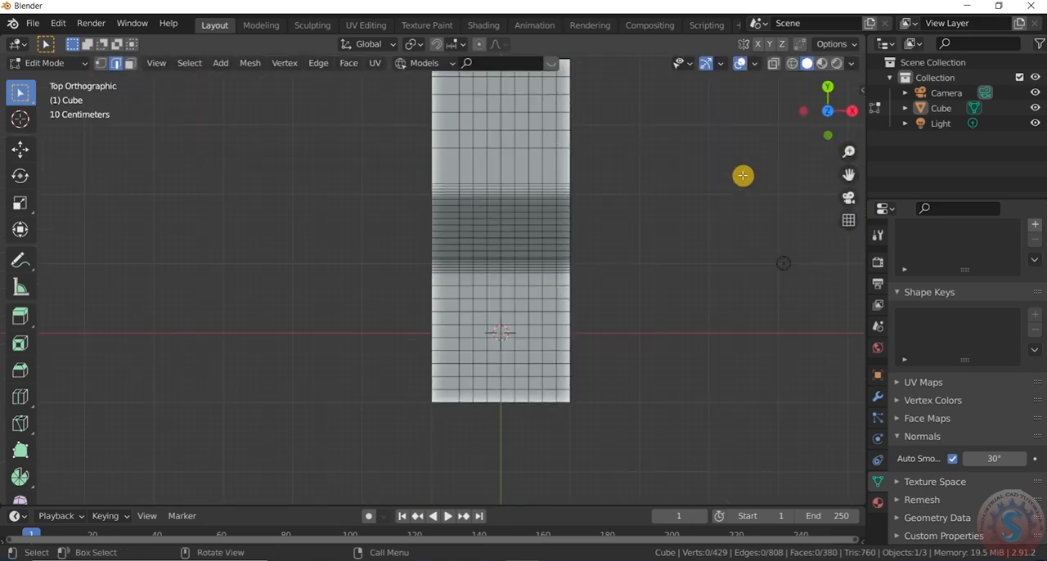
pyautogui.scroll(-2, 507, 311)
pyautogui.scroll(4, 482, 173)
# - Try adding and sliding single lengthwise loop cuts in the wide outer column of the surface, and undo them
pyautogui.hotkey('ctrl', 'r')
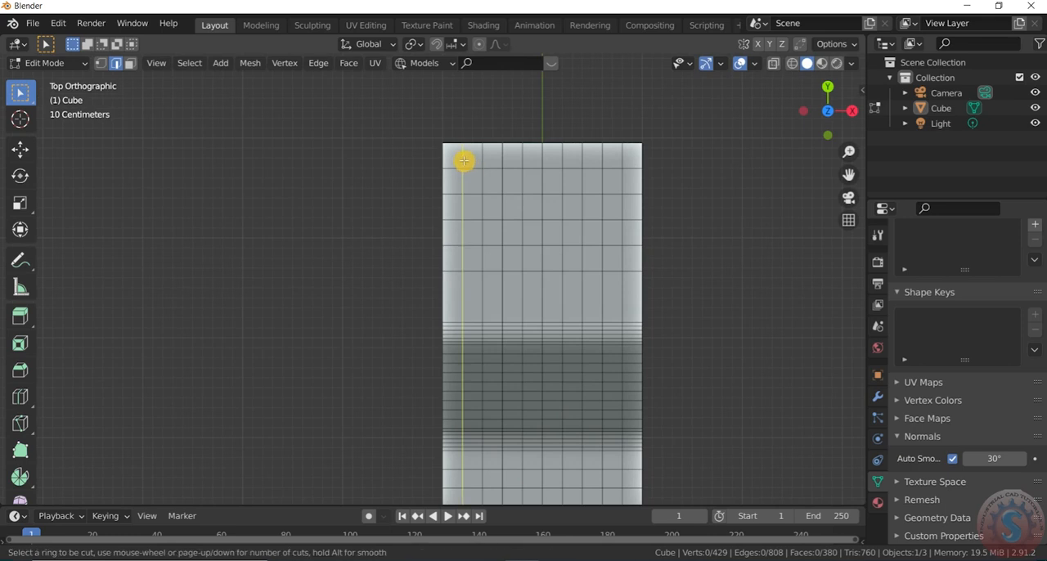
pyautogui.click(466, 163)
pyautogui.rightClick(502, 89)
pyautogui.click(470, 142)
pyautogui.hotkey('ctrl', 'r')
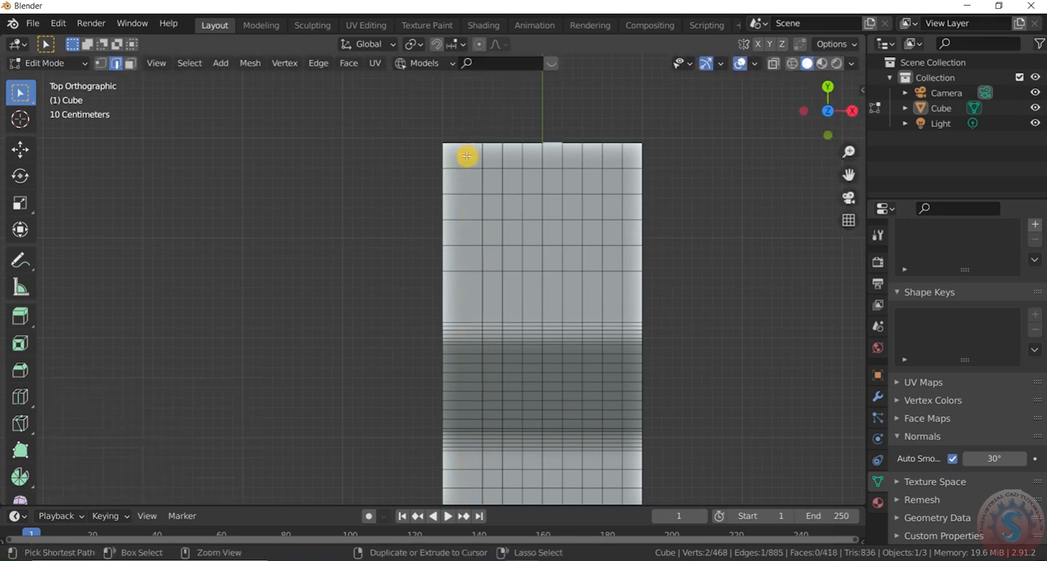
pyautogui.click(464, 143)
pyautogui.click(462, 112)
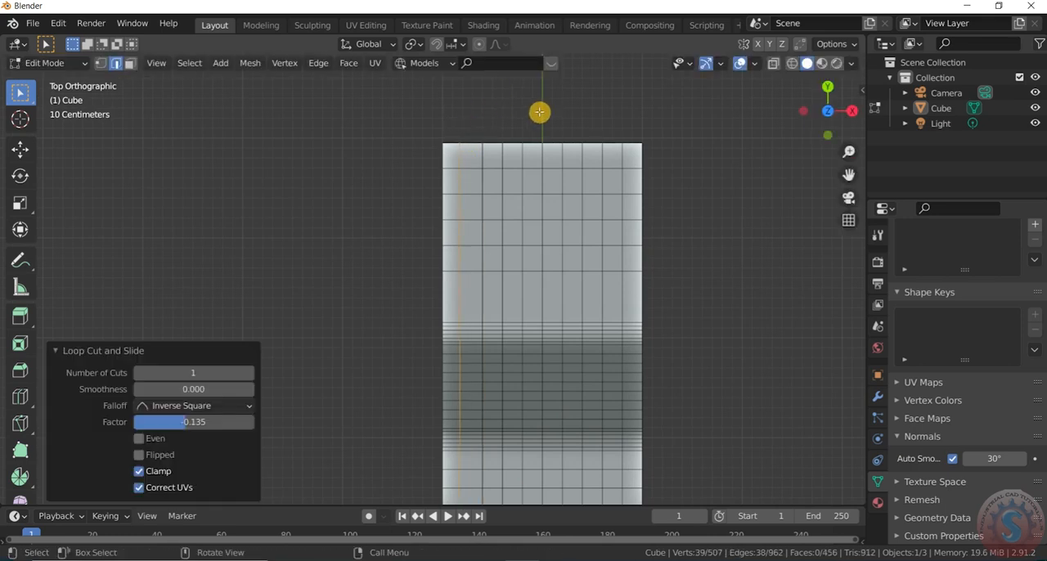
pyautogui.hotkey('ctrl', 'z')
pyautogui.hotkey('ctrl', 'z')
pyautogui.hotkey('ctrl', 'z')
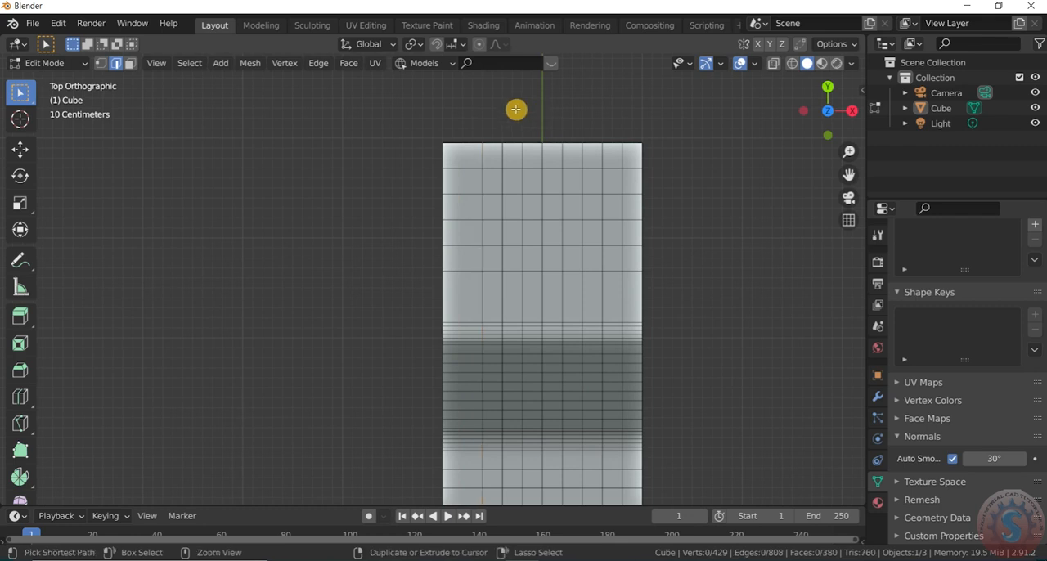
pyautogui.hotkey('ctrl', 'r')
pyautogui.click(463, 142)
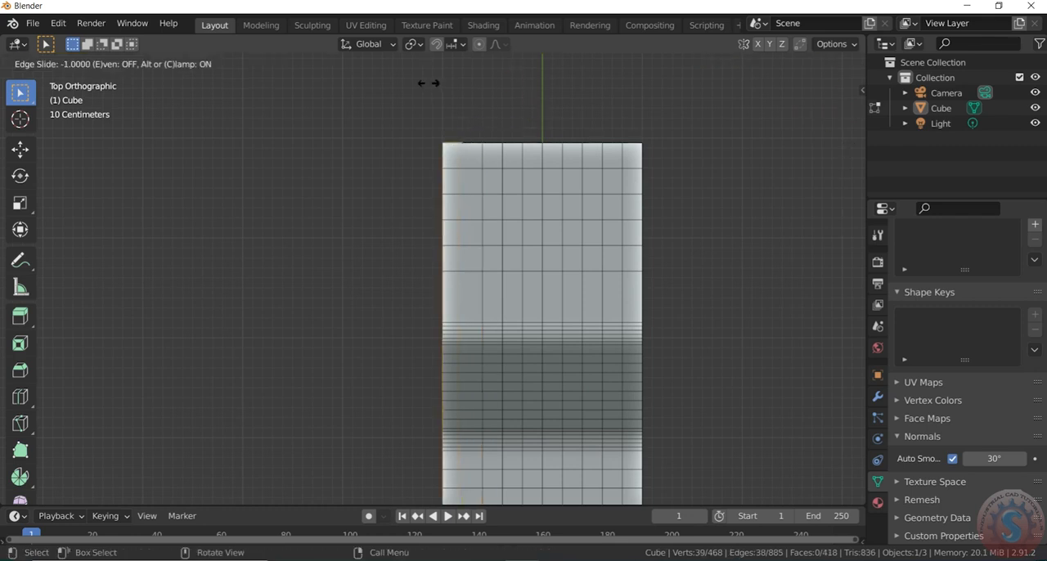
pyautogui.click(427, 84)
# - Add one centred lengthwise loop cut in the wide outer column and clear its selection
pyautogui.hotkey('ctrl', 'r')
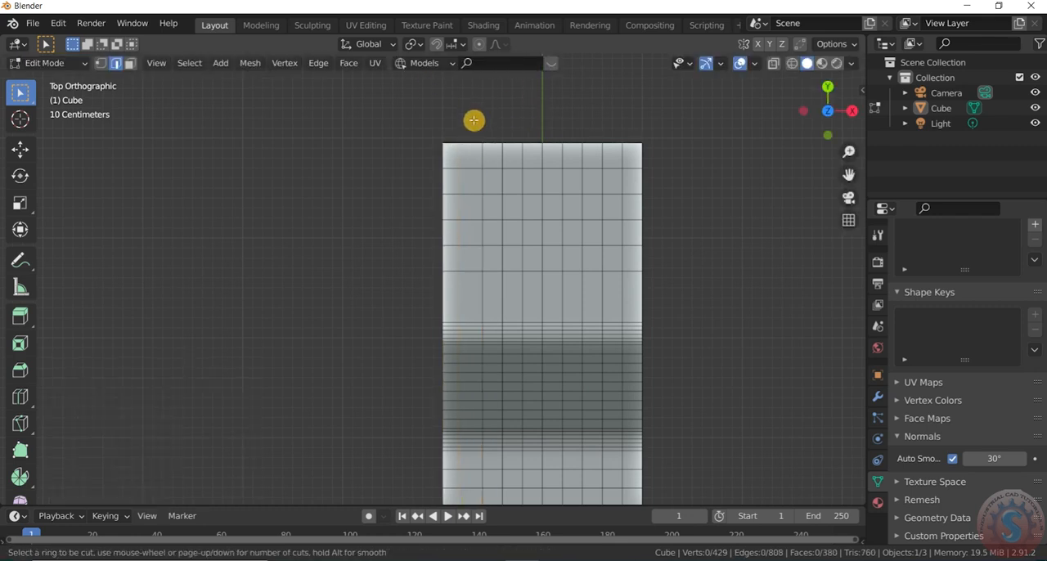
pyautogui.rightClick(473, 116)
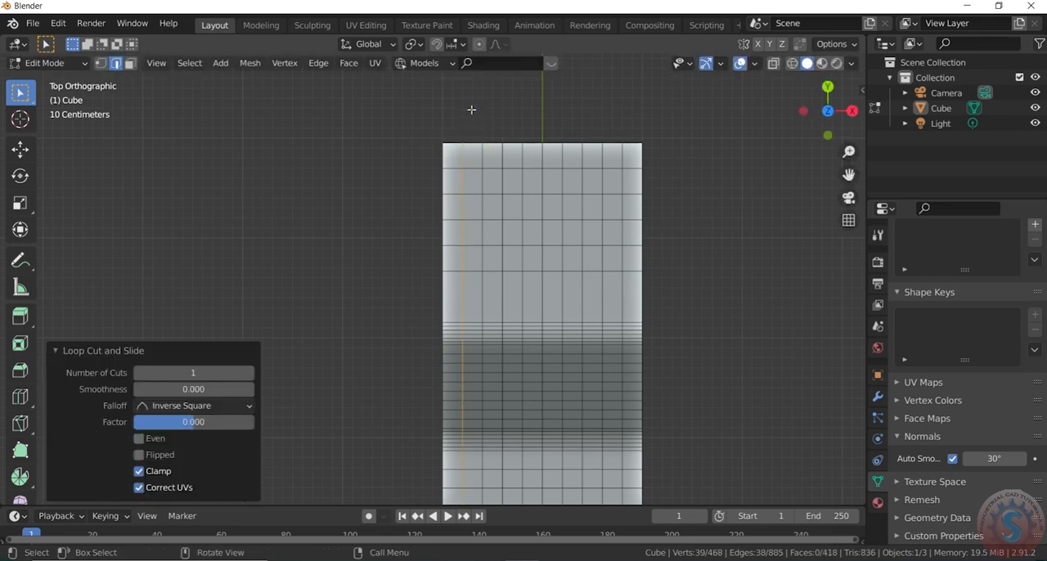
pyautogui.click(472, 109)
# - Try selecting a 4 by 4 block of faces in the upper flat section, and clear the selection
pyautogui.scroll(-2, 517, 181)
pyautogui.scroll(2, 561, 233)
pyautogui.scroll(-2, 512, 215)
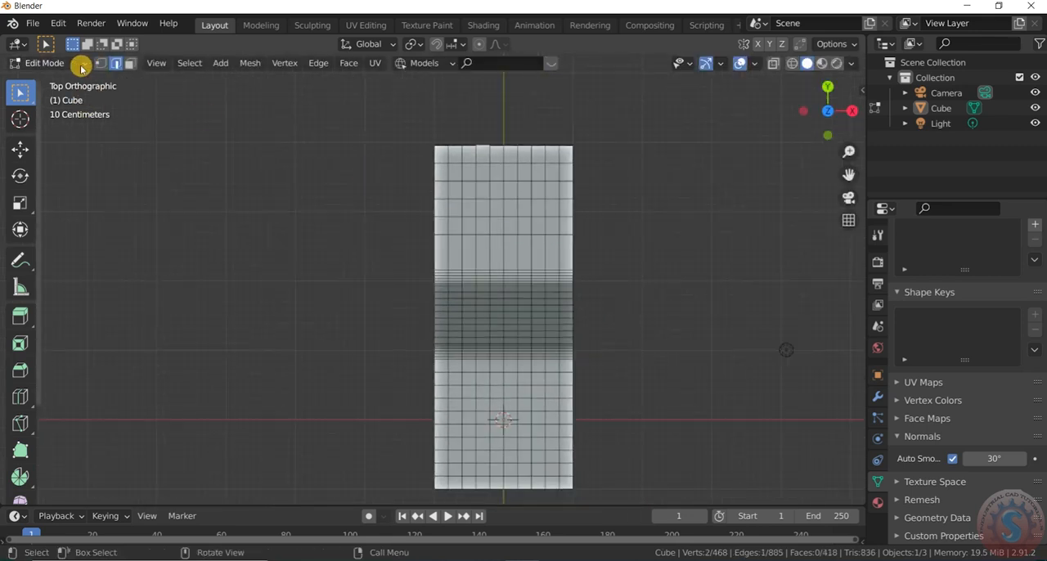
pyautogui.click(130, 64)
pyautogui.scroll(2, 516, 217)
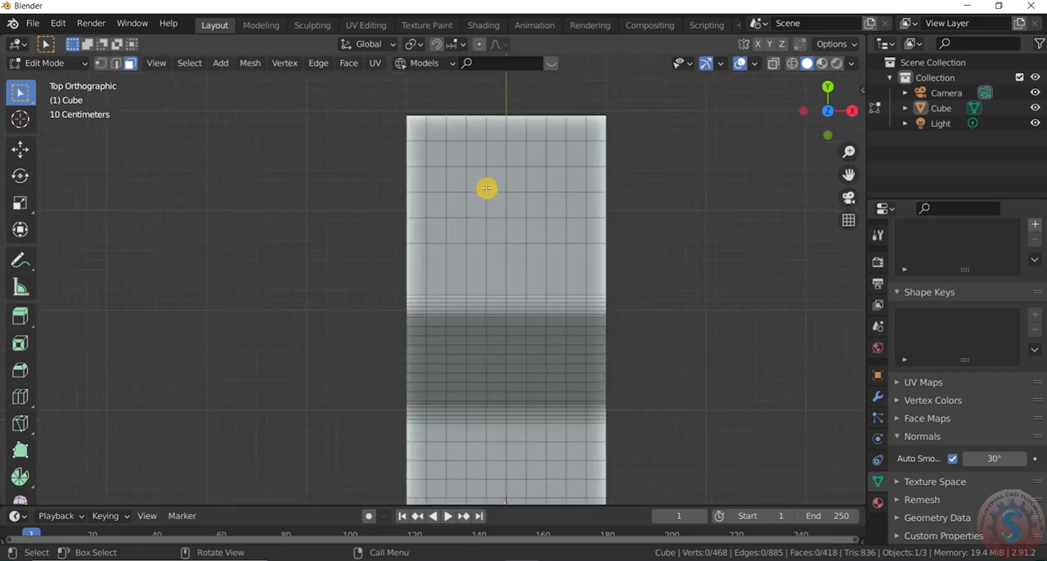
pyautogui.moveTo(472, 154); pyautogui.dragTo(486, 160)
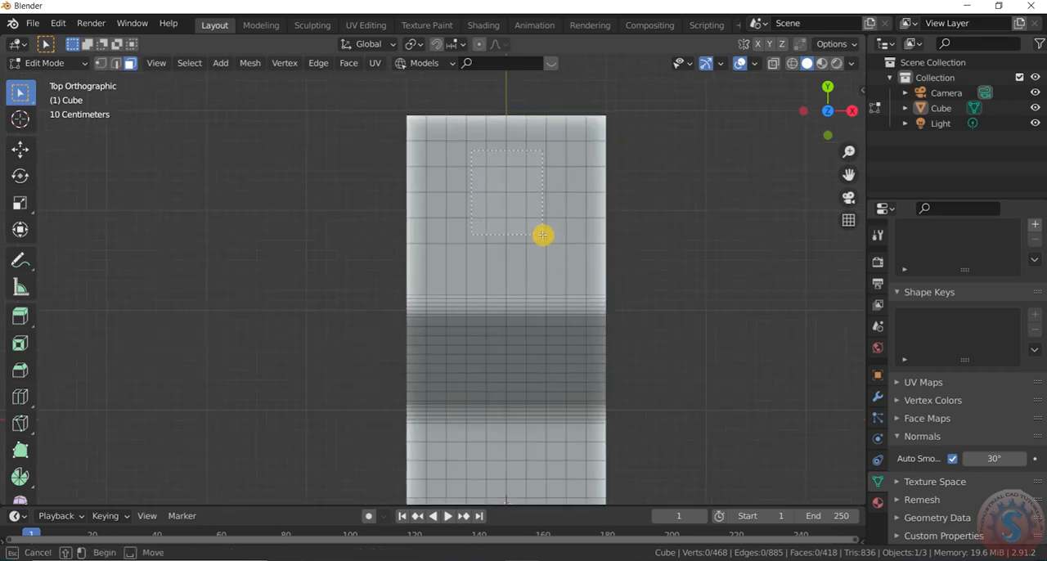
pyautogui.moveTo(541, 235); pyautogui.dragTo(541, 236)
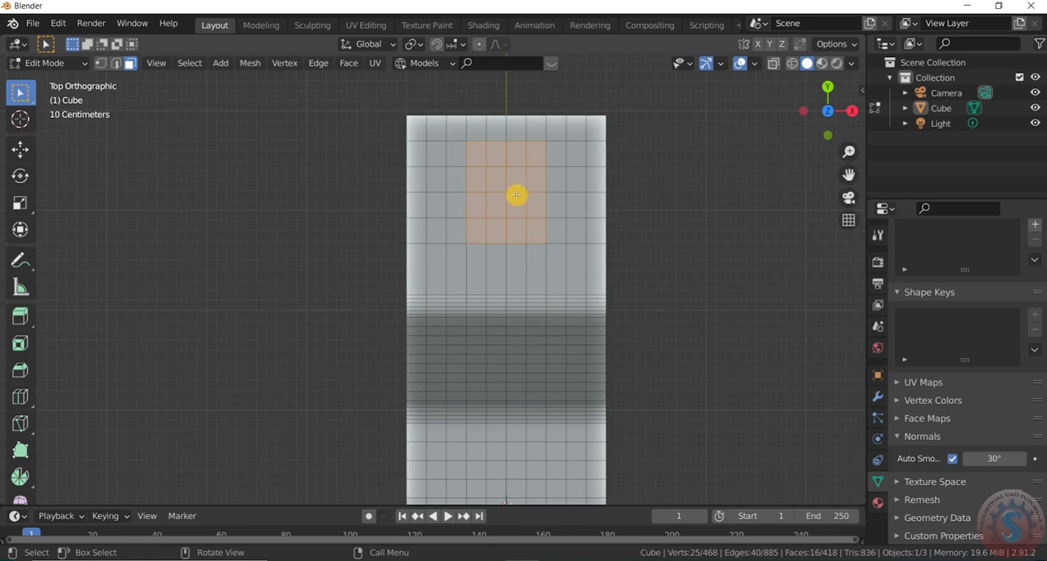
pyautogui.hotkey('alt', 'a')
# - Add one crosswise loop cut in the wide face row of the upper flat section beside the bend, and deselect it
pyautogui.hotkey('ctrl', 'r')
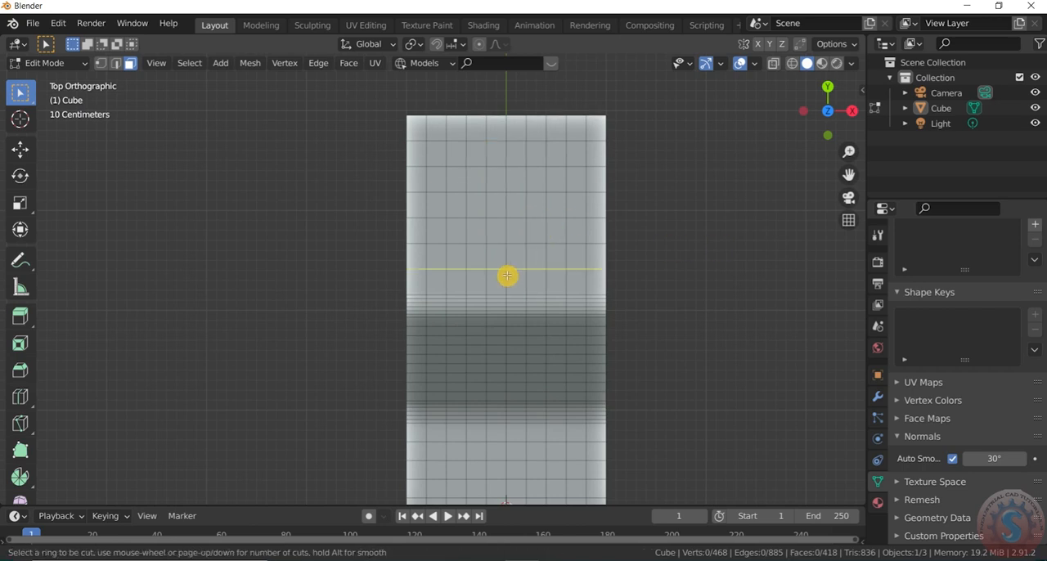
pyautogui.click(507, 275)
pyautogui.click(506, 274)
pyautogui.click(658, 256)
pyautogui.scroll(-3, 578, 177)
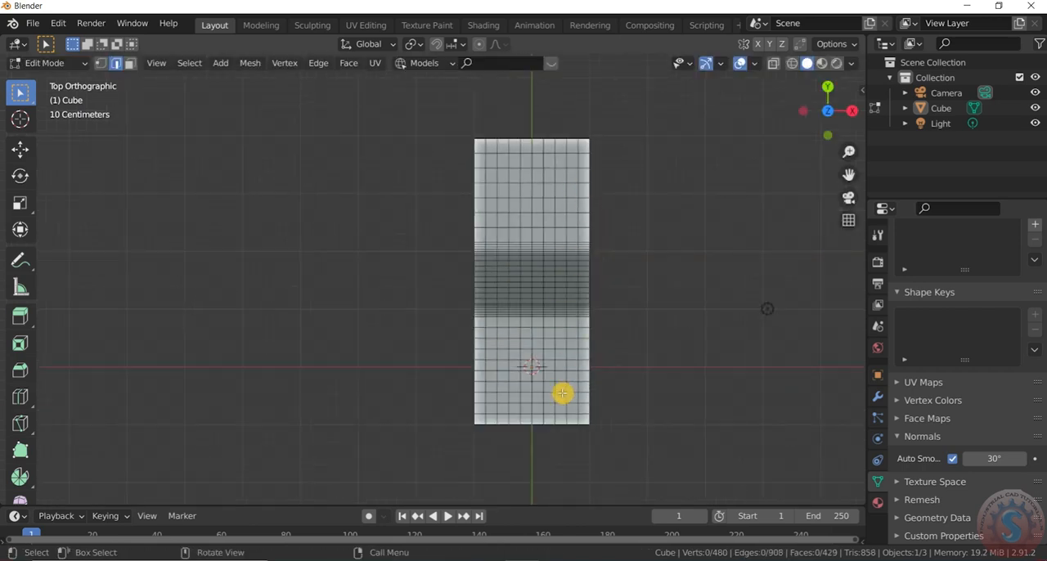
# - Select a block of faces six columns wide and four rows high, centred across the upper flat section, in face selection mode
pyautogui.scroll(2, 561, 393)
pyautogui.scroll(-1, 457, 355)
pyautogui.scroll(-1, 457, 355)
pyautogui.scroll(3, 486, 218)
pyautogui.scroll(-2, 483, 211)
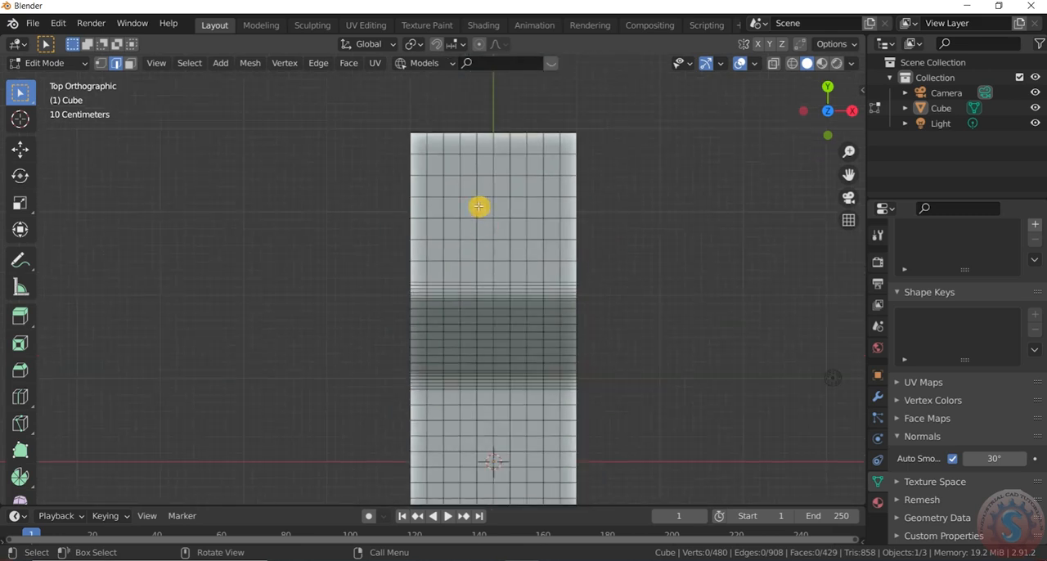
pyautogui.scroll(1, 467, 173)
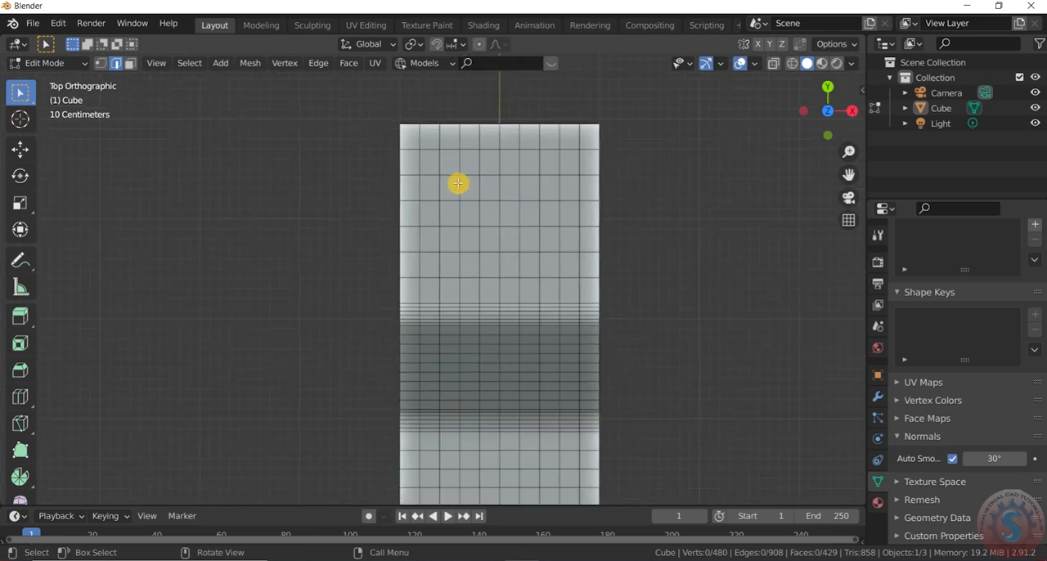
pyautogui.moveTo(462, 184); pyautogui.dragTo(539, 269)
pyautogui.click(130, 64)
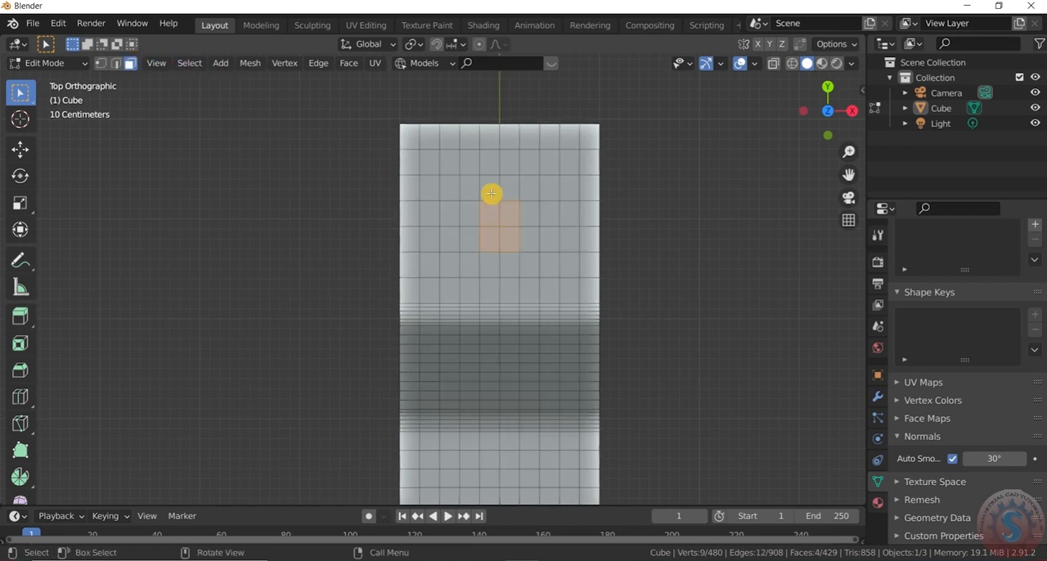
pyautogui.moveTo(467, 188); pyautogui.dragTo(536, 277)
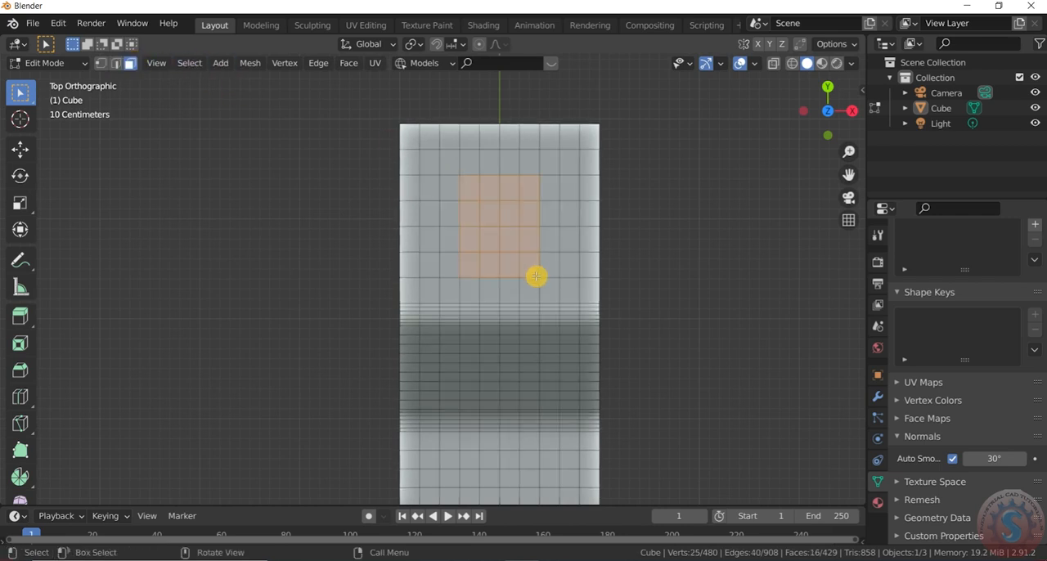
pyautogui.moveTo(425, 173); pyautogui.dragTo(452, 193)
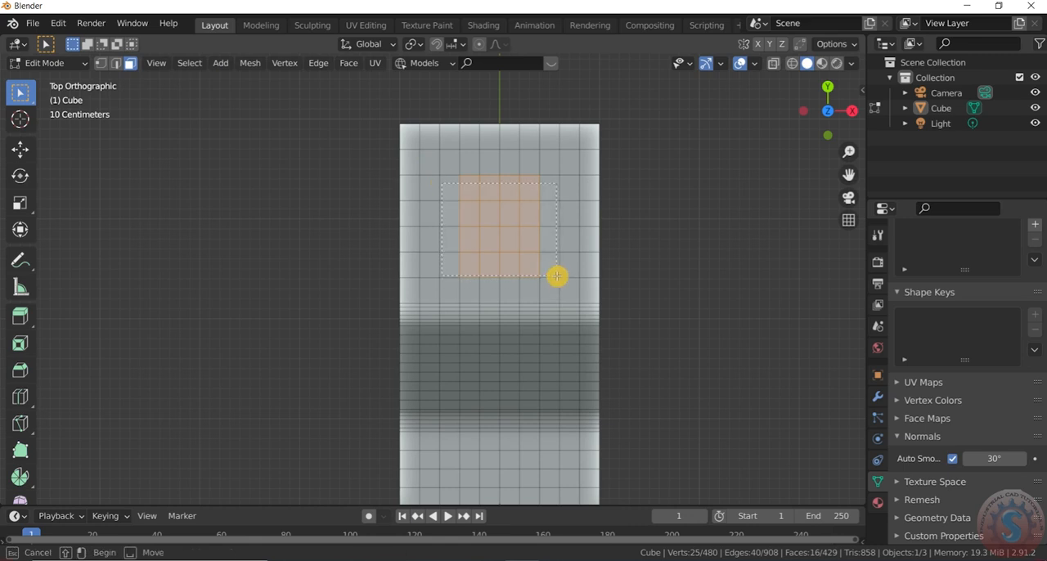
pyautogui.moveTo(556, 276); pyautogui.dragTo(557, 281)
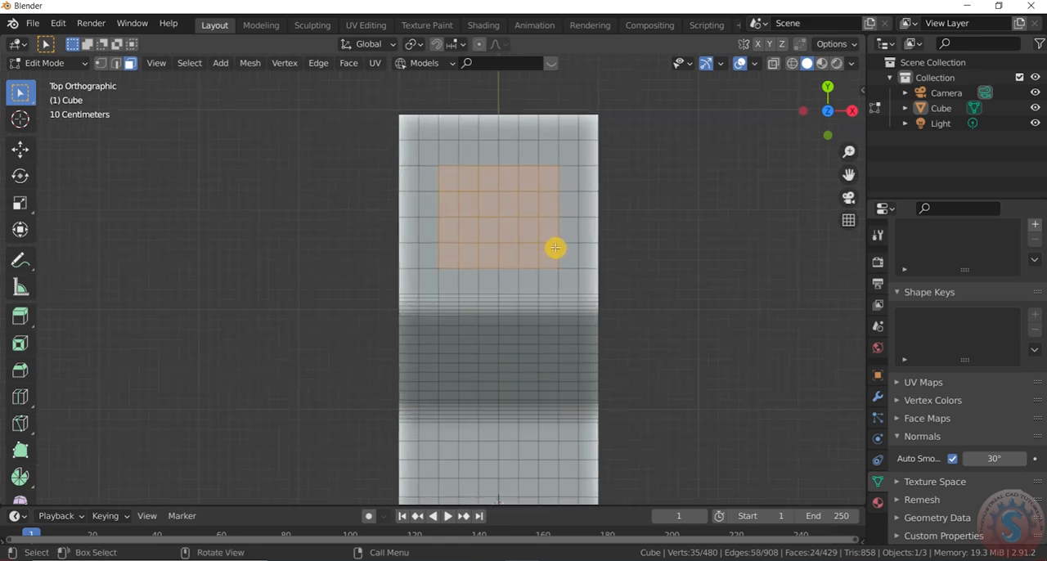
# - Shape the selected face block into a circle with the LoopTools Circle operation
pyautogui.rightClick(512, 197)
pyautogui.moveTo(513, 175)
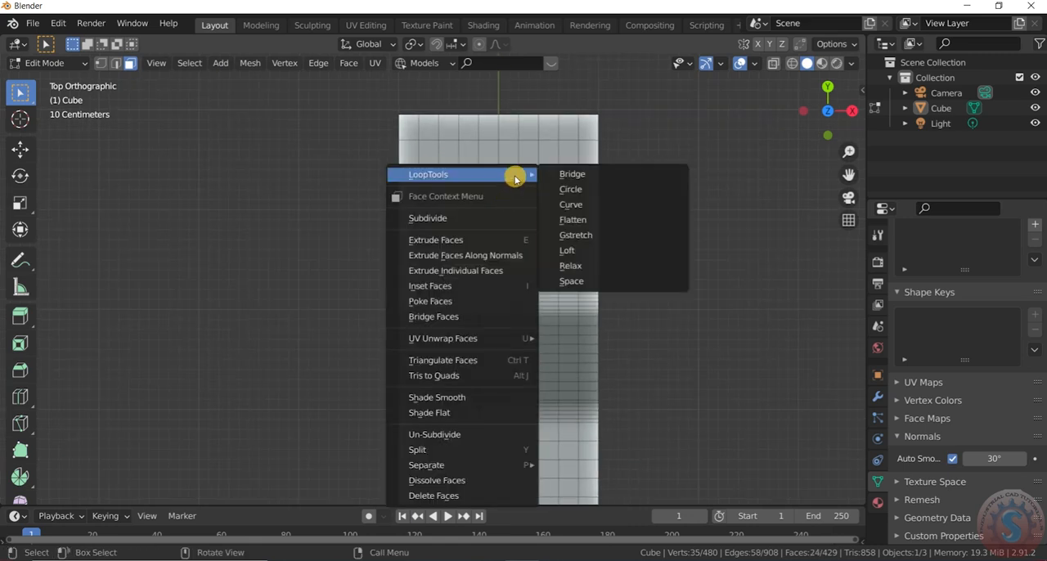
pyautogui.click(575, 190)
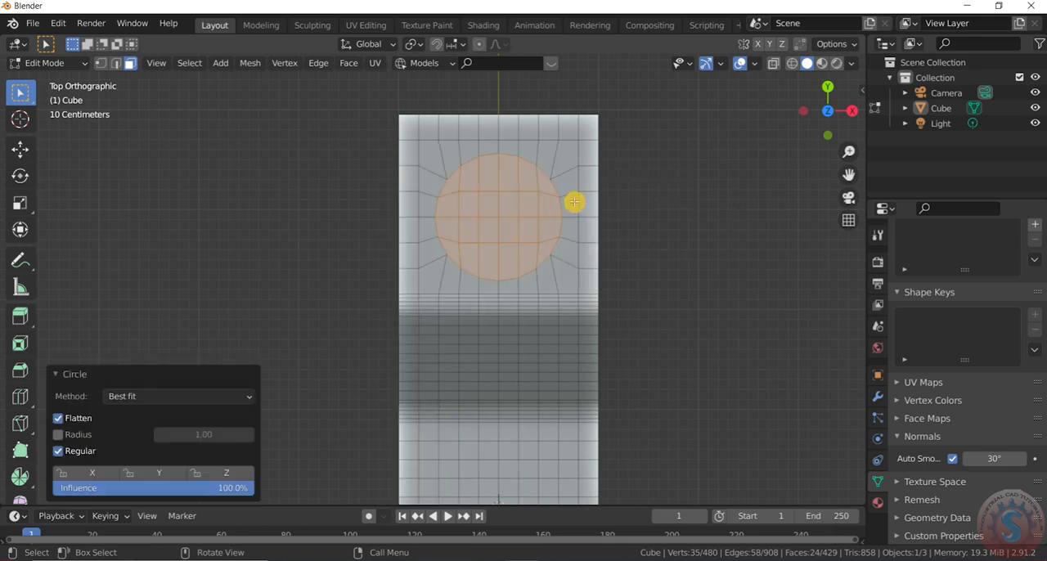
# - Try scaling down and rotating the circular face patch
pyautogui.press('s')
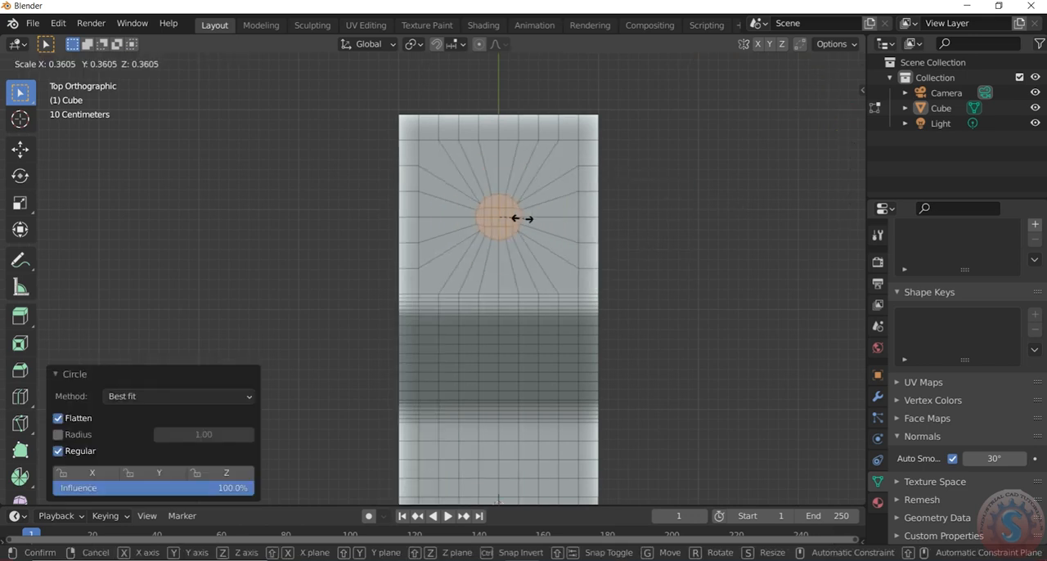
pyautogui.press('r')
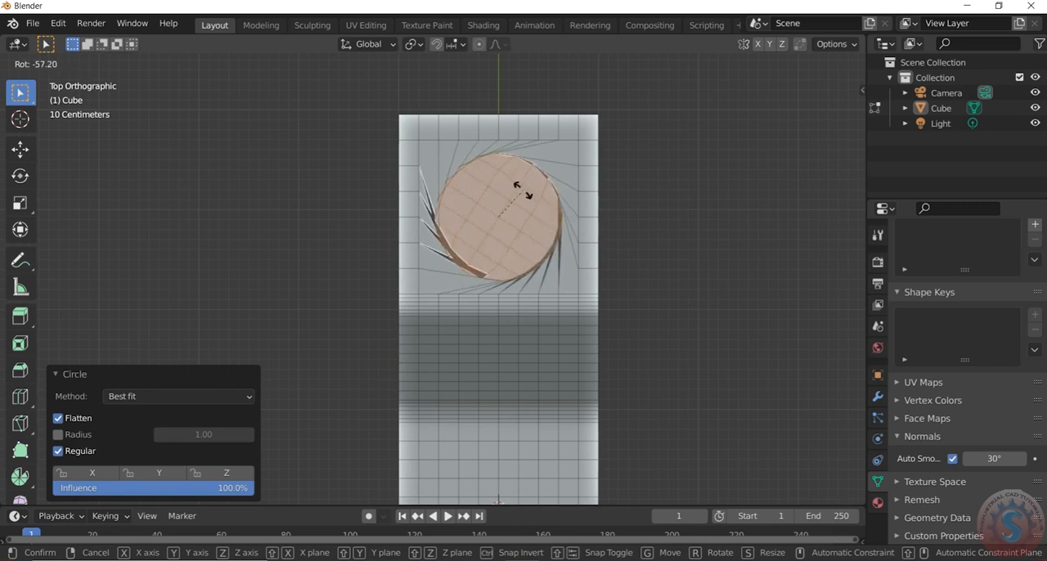
pyautogui.rightClick(553, 239)
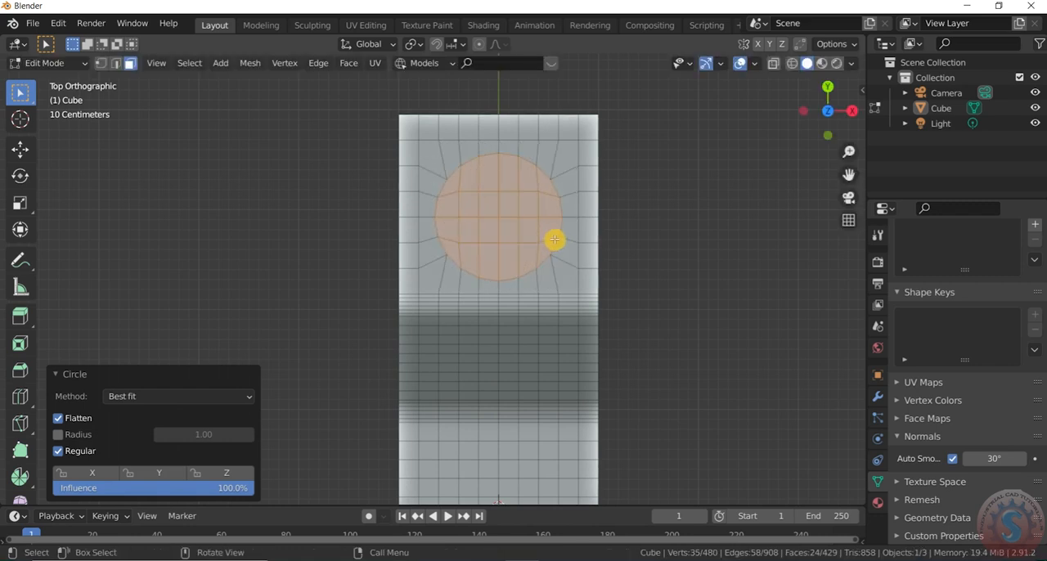
# - Scale the circular face patch on the upper flat section down uniformly to about 0.439
pyautogui.press('g')
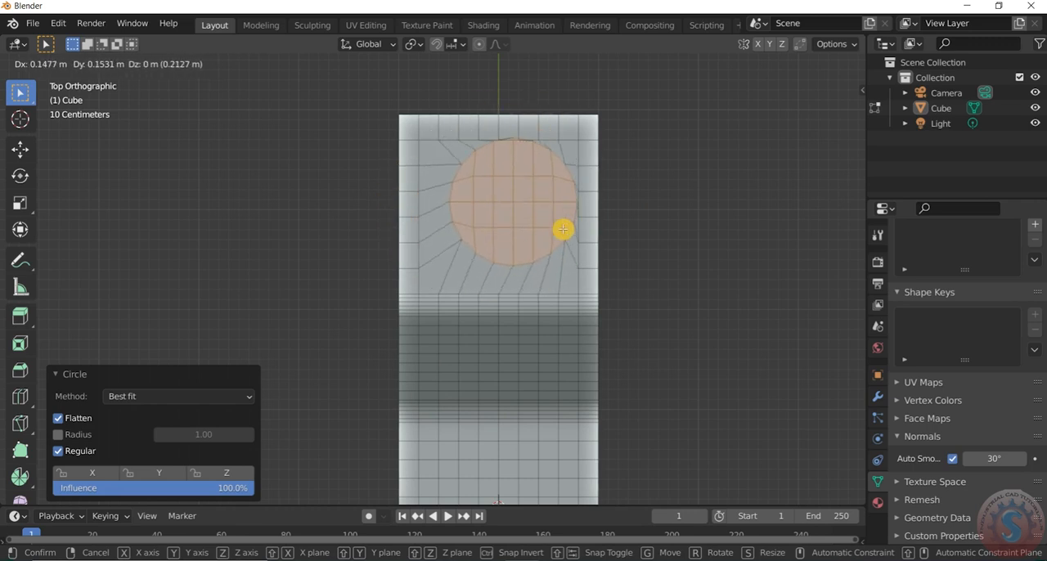
pyautogui.click(541, 241)
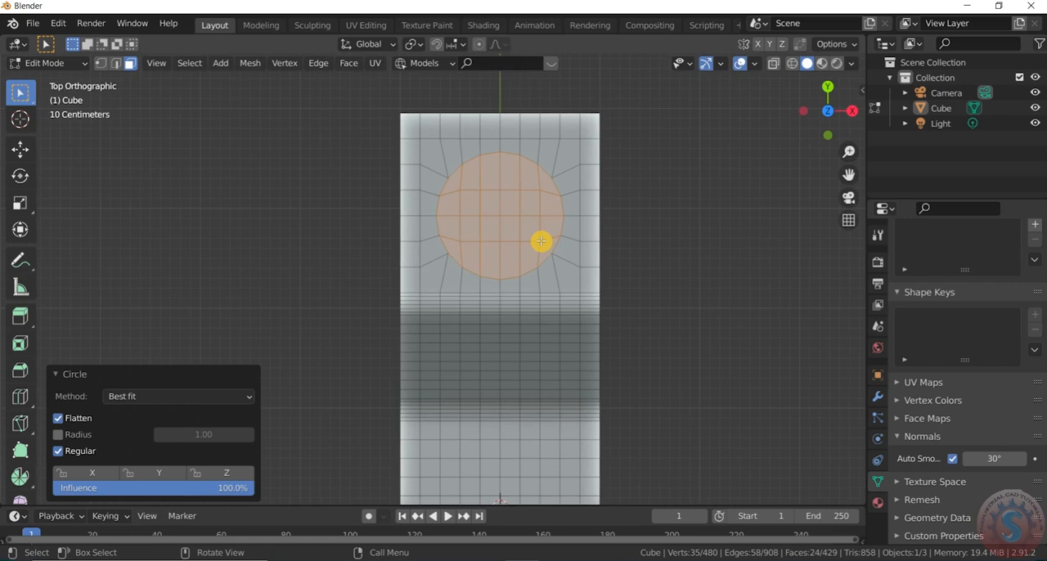
pyautogui.scroll(1, 540, 241)
pyautogui.press('s')
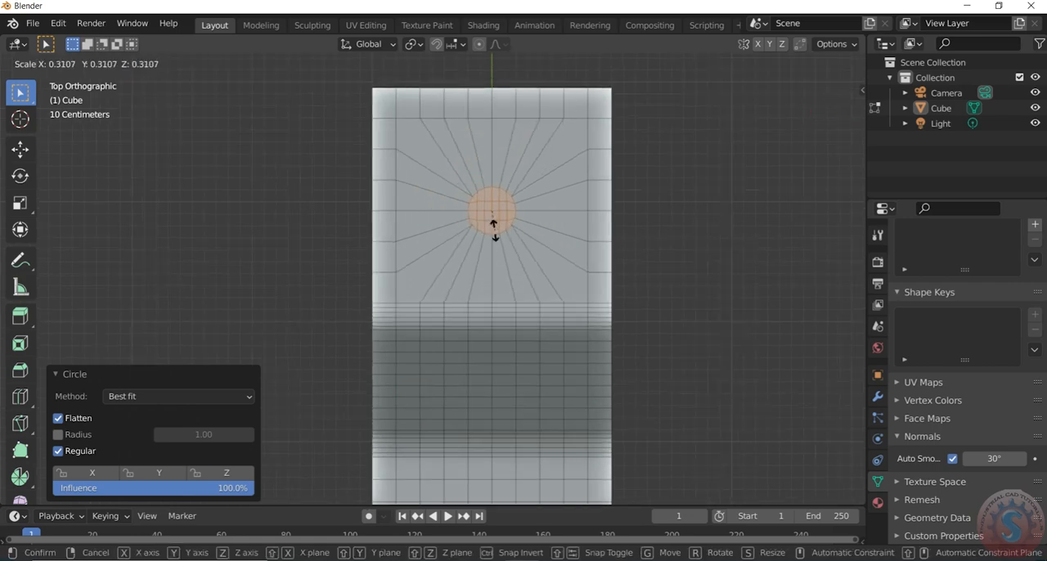
pyautogui.click(512, 232)
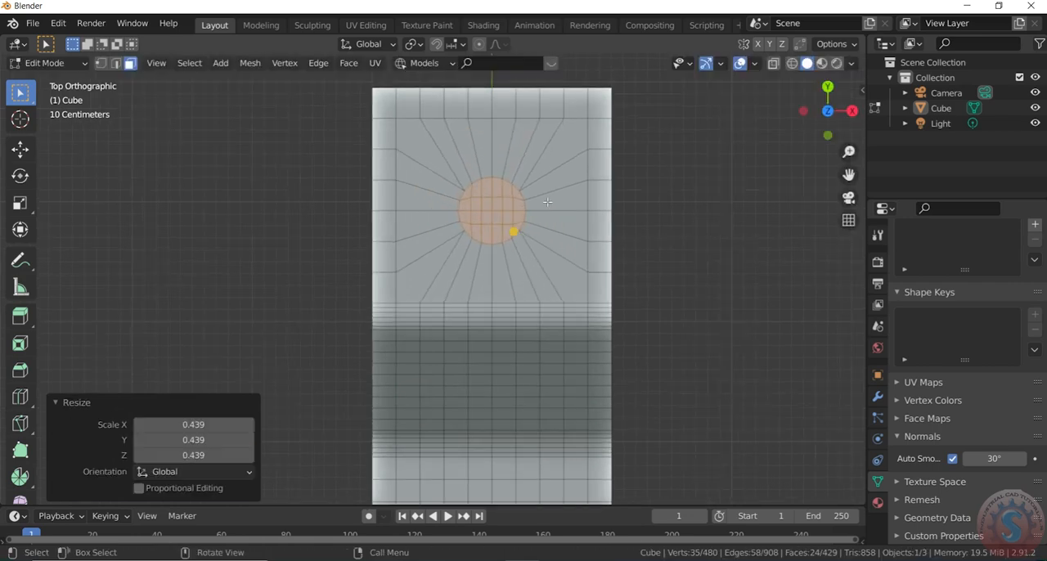
# - Select a block of faces six columns wide and six rows high, centred across the lower flat section
pyautogui.scroll(-4, 618, 157)
pyautogui.scroll(3, 611, 358)
pyautogui.scroll(-2, 450, 232)
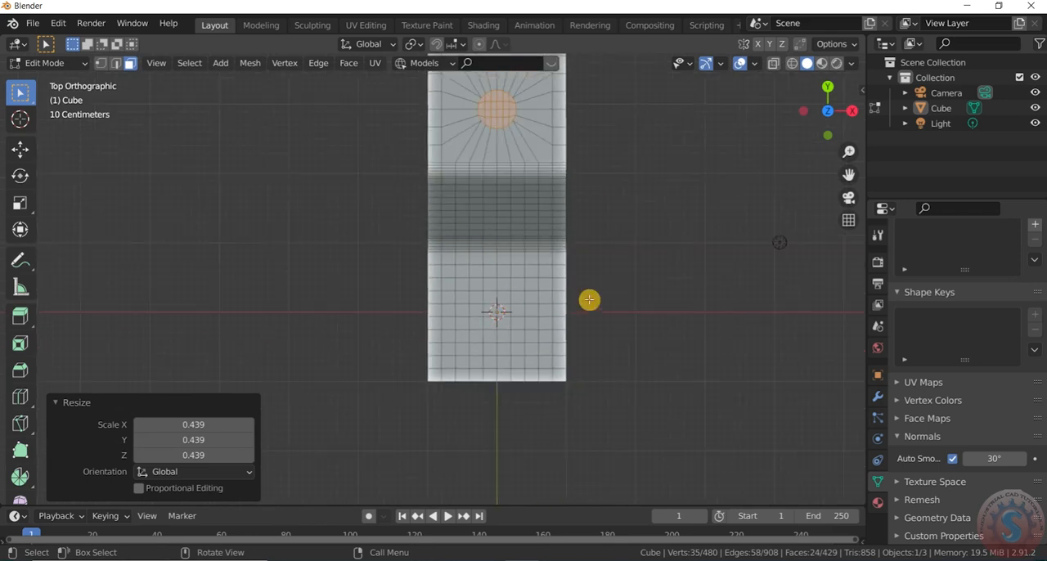
pyautogui.click(621, 273)
pyautogui.scroll(1, 454, 277)
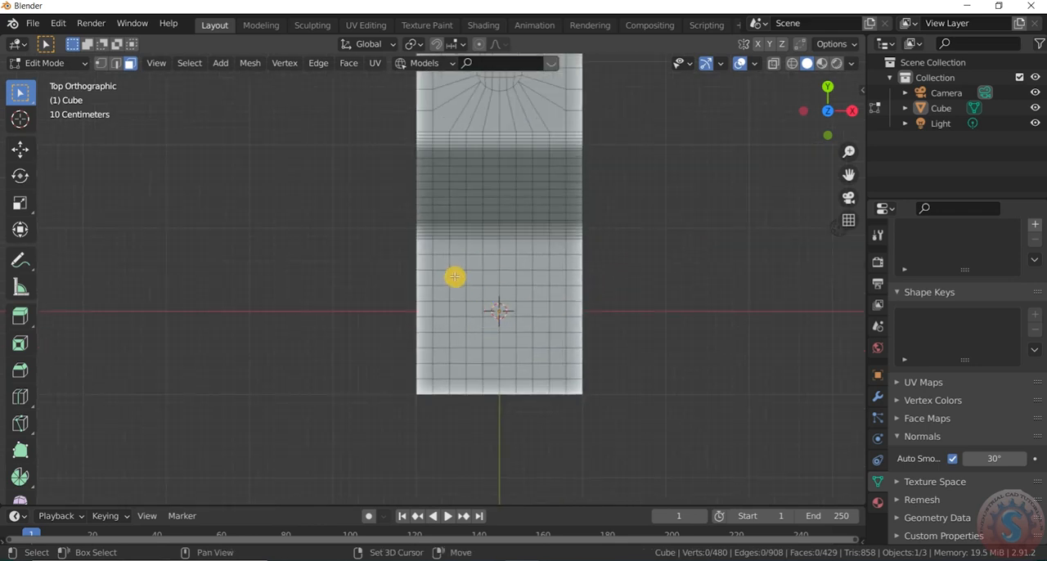
pyautogui.moveTo(456, 276); pyautogui.dragTo(541, 359)
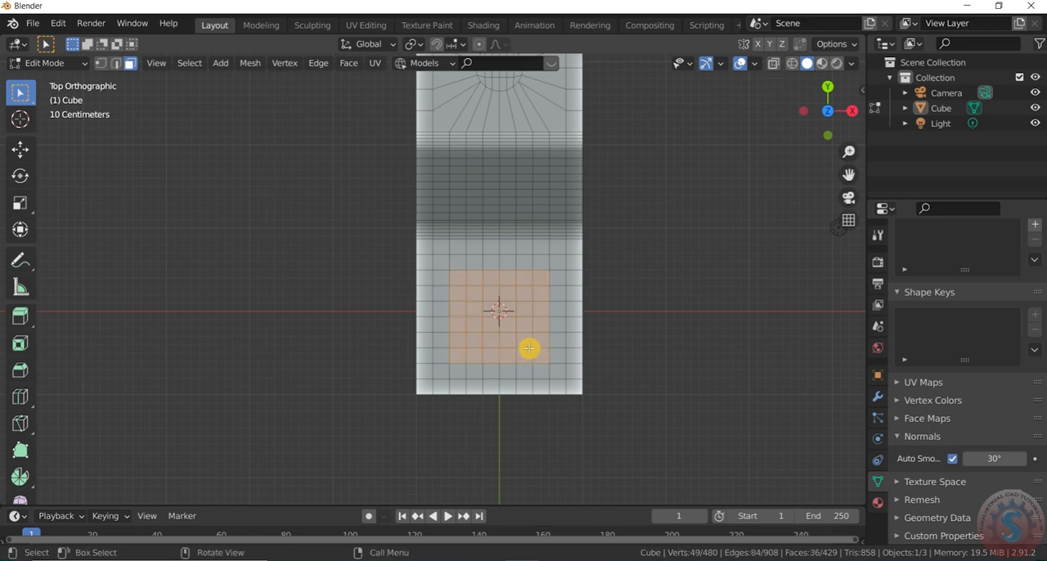
# - Shape the lower face block into a circle with LoopTools Circle and scale it uniformly to about 0.429
pyautogui.rightClick(530, 349)
pyautogui.click(516, 217)
pyautogui.click(626, 237)
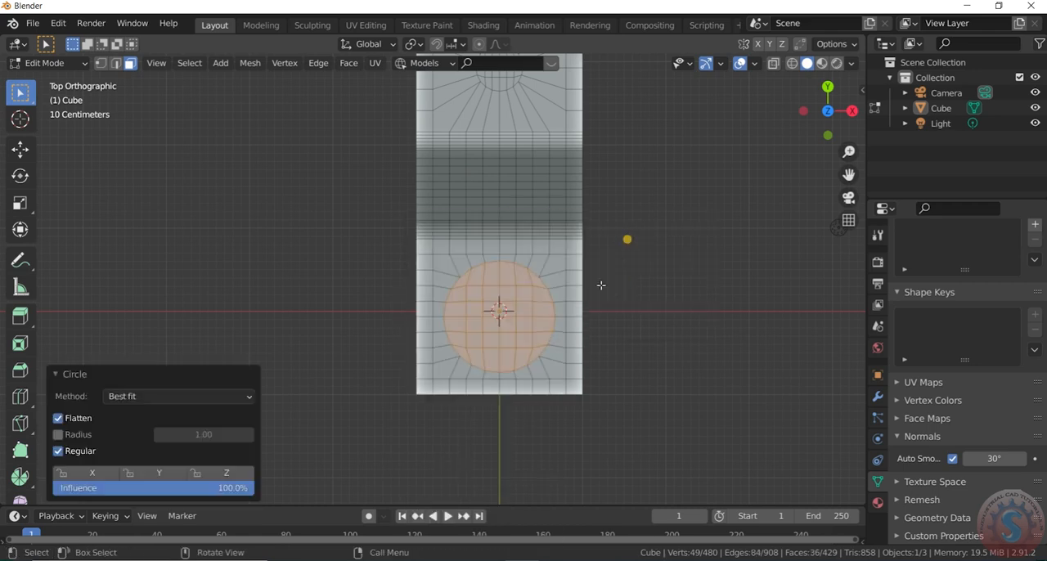
pyautogui.press('s')
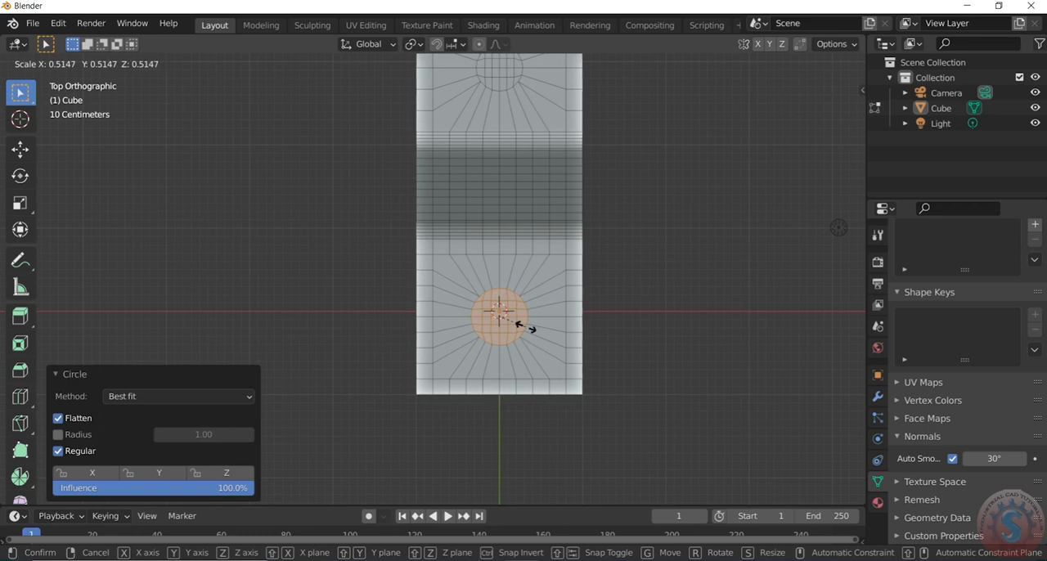
pyautogui.click(522, 324)
# - Add the upper circular patch to the selection and delete the faces of both circular patches to open two holes
pyautogui.scroll(-2, 641, 217)
pyautogui.scroll(4, 542, 84)
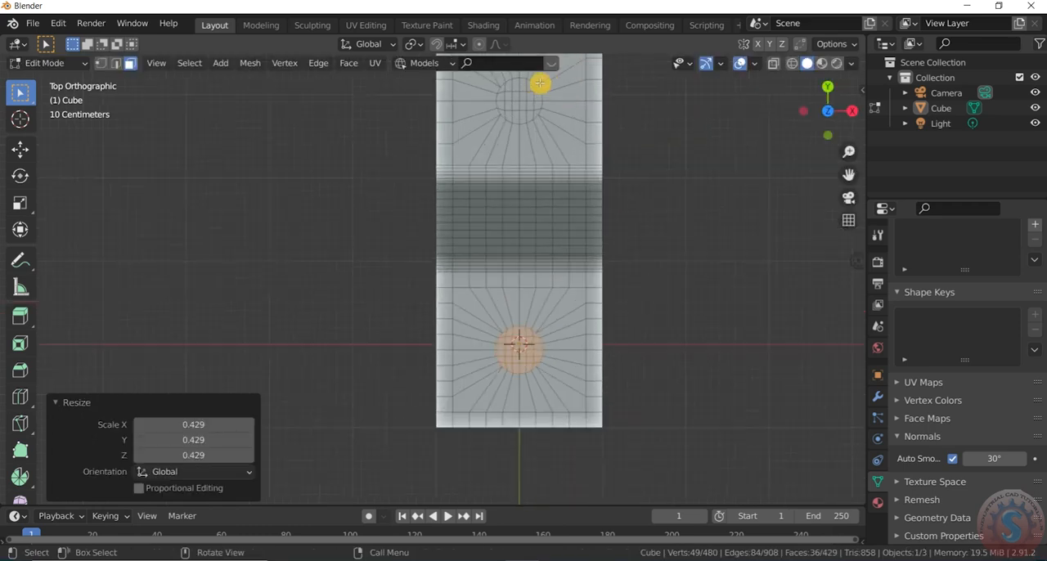
pyautogui.scroll(-4, 484, 222)
pyautogui.scroll(2, 500, 169)
pyautogui.scroll(5, 500, 169)
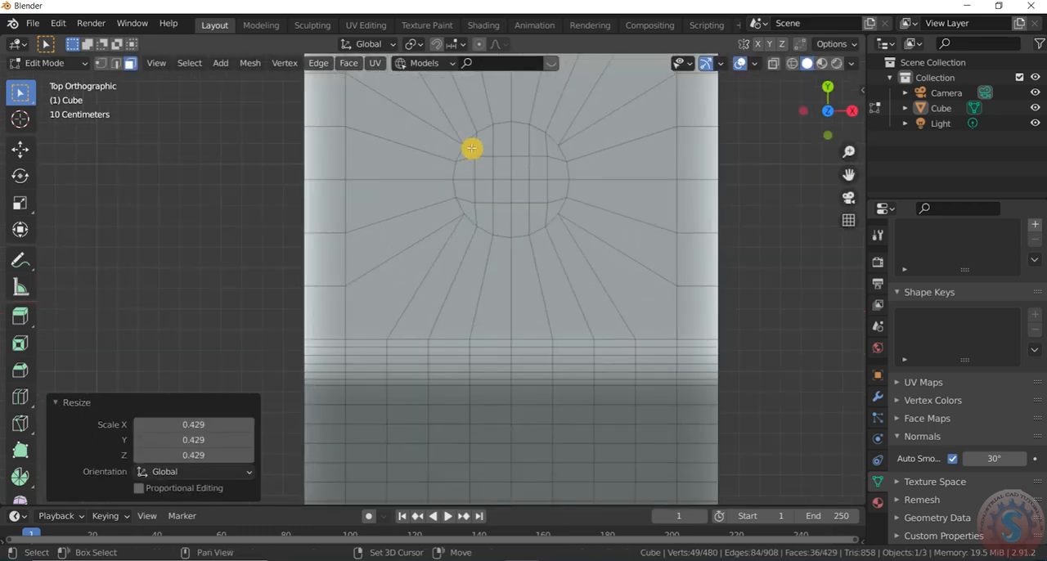
pyautogui.moveTo(467, 147); pyautogui.dragTo(555, 220)
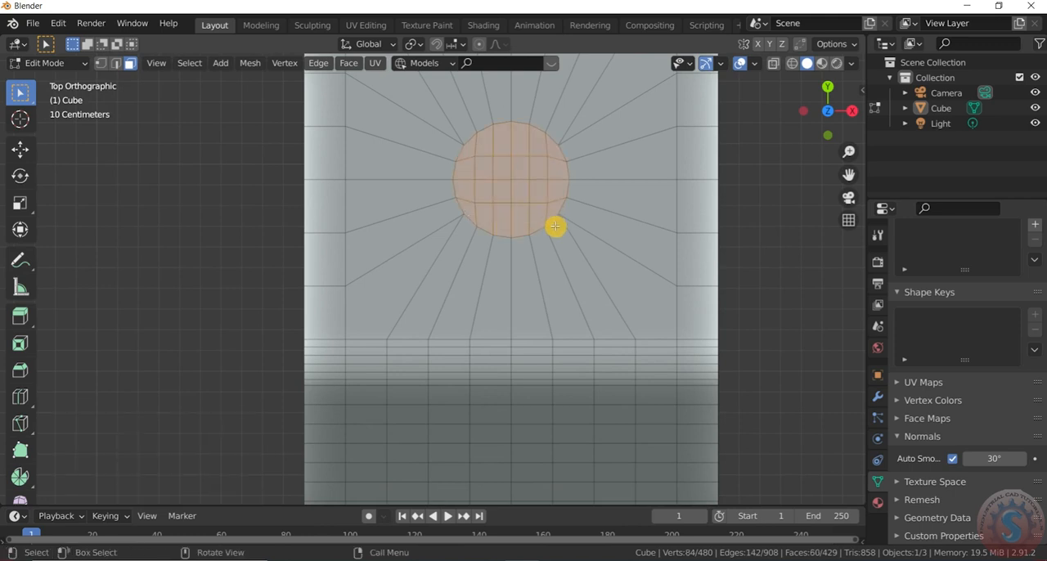
pyautogui.press('x')
pyautogui.scroll(-10, 542, 199)
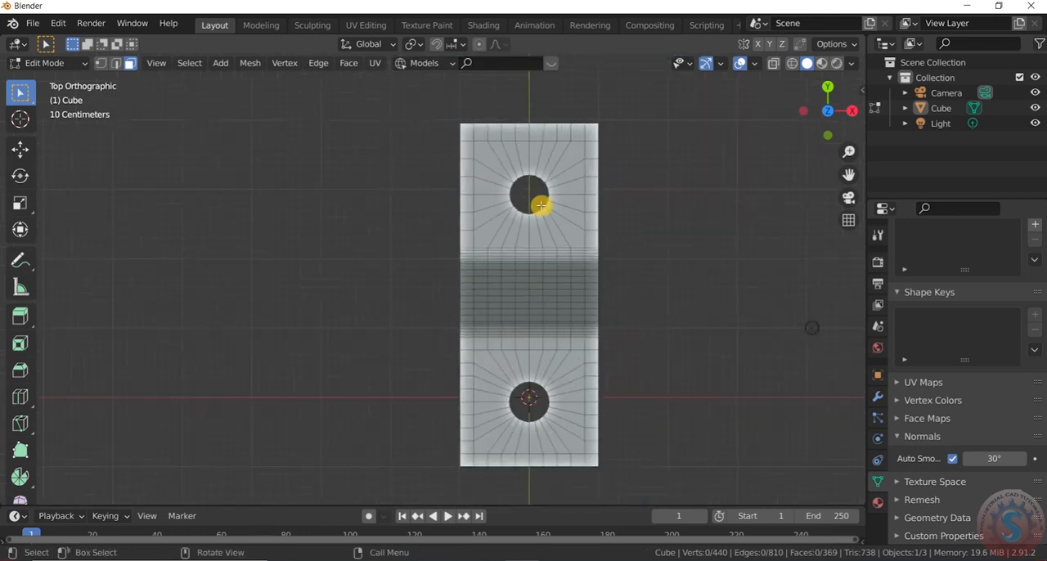
# - Switch to Object Mode and examine the stepped surface with its two holes in perspective from several angles
pyautogui.moveTo(848, 140); pyautogui.dragTo(827, 114)
pyautogui.scroll(3, 679, 269)
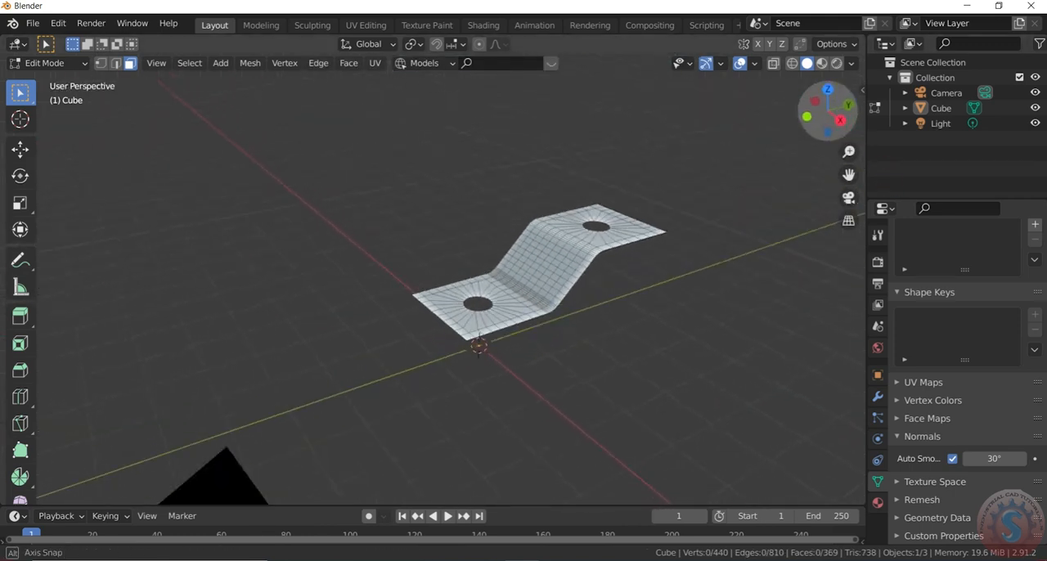
pyautogui.click(41, 63)
pyautogui.click(44, 80)
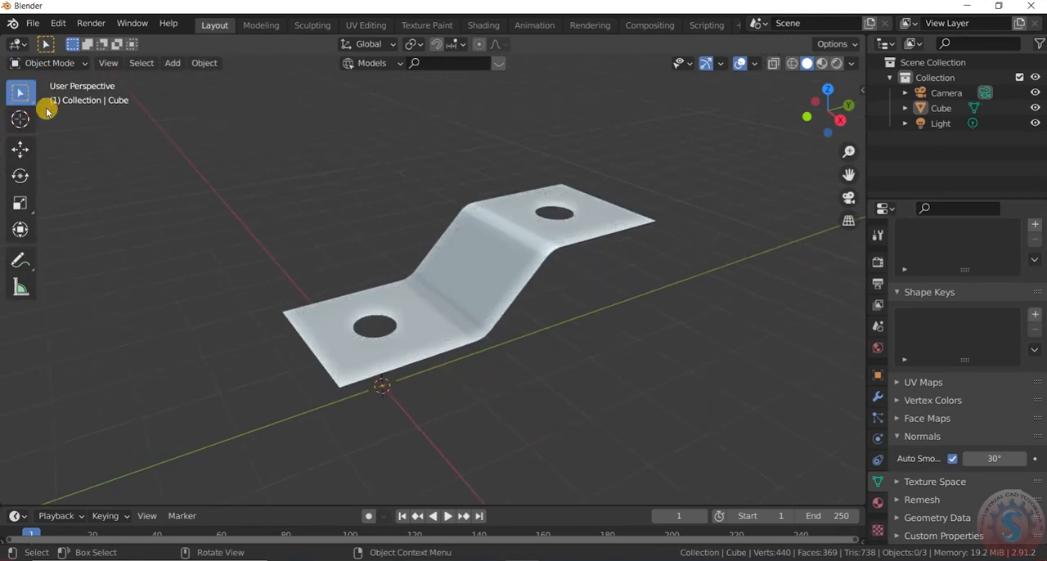
pyautogui.moveTo(827, 111); pyautogui.dragTo(902, 185)
pyautogui.scroll(-3, 646, 234)
pyautogui.scroll(2, 642, 230)
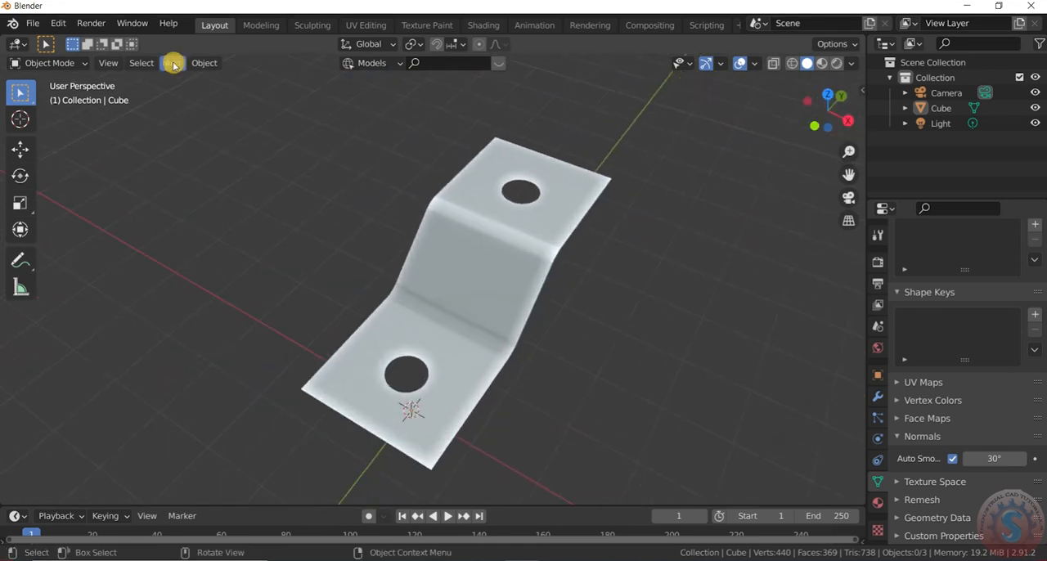
# - Return to Edit Mode and set a top orthographic view on the upper flat section
pyautogui.click(42, 63)
pyautogui.click(39, 98)
pyautogui.press('KP_5')
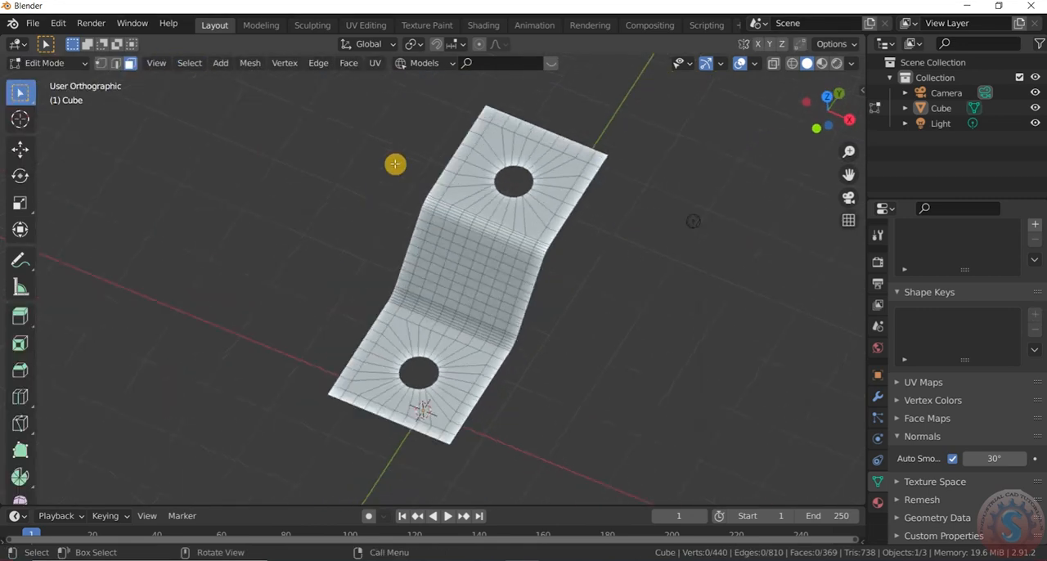
pyautogui.press('KP_7')
pyautogui.scroll(4, 468, 113)
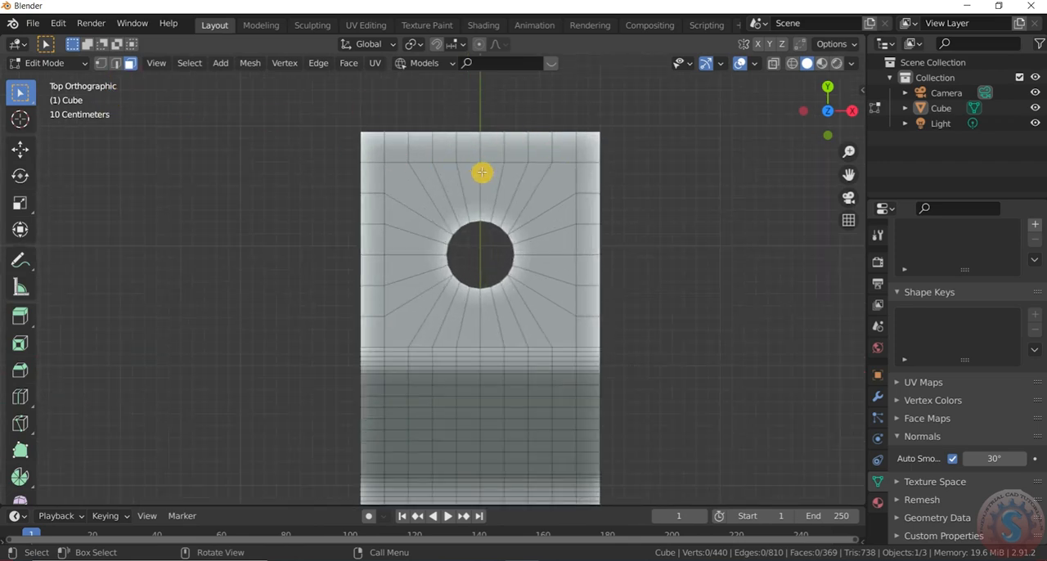
pyautogui.hotkey('ctrl', 'r')
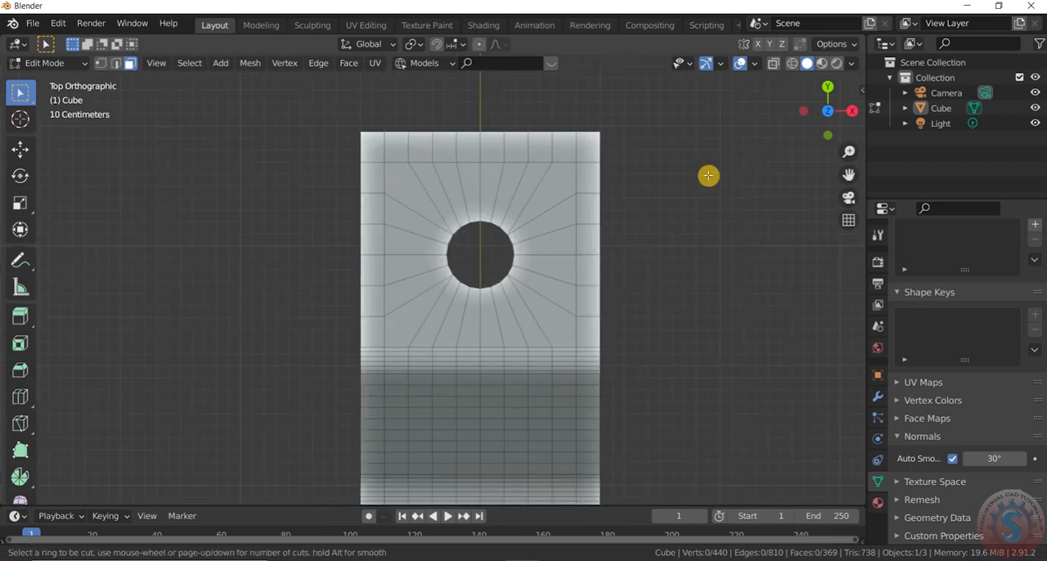
pyautogui.press('Escape')
# - Connect the two vertices adjacent to the surface's upper-right corner with a diagonal edge in vertex selection mode
pyautogui.scroll(2, 621, 144)
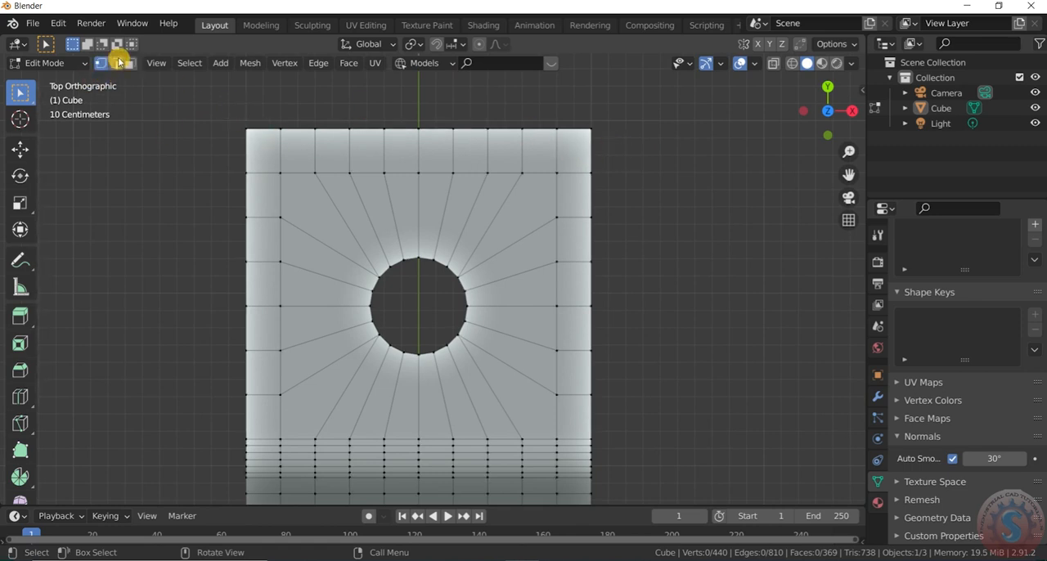
pyautogui.scroll(1, 566, 141)
pyautogui.click(553, 127)
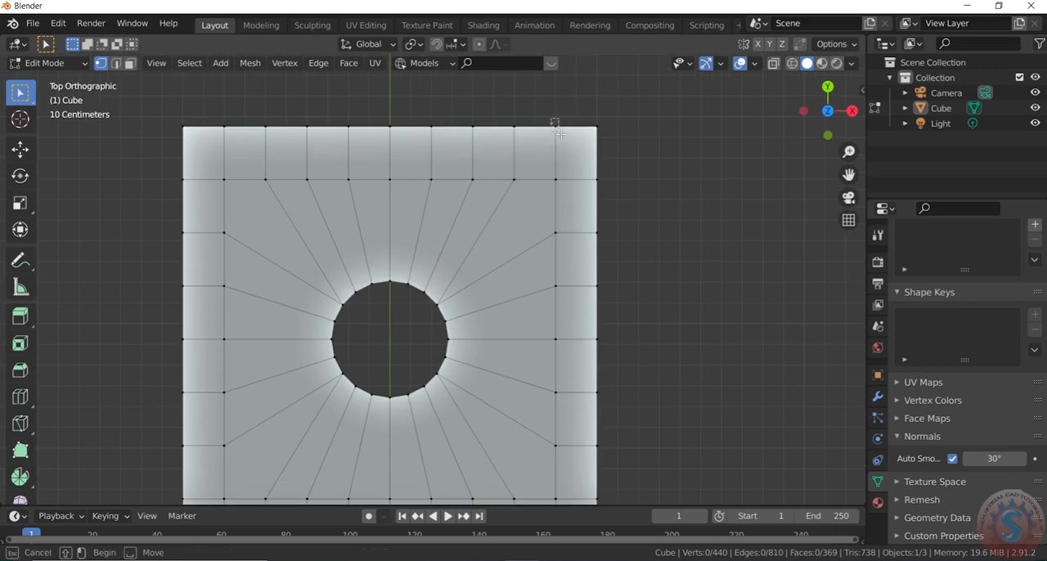
pyautogui.keyDown('shift'); pyautogui.click(592, 174); pyautogui.keyUp('shift')
pyautogui.rightClick(601, 175)
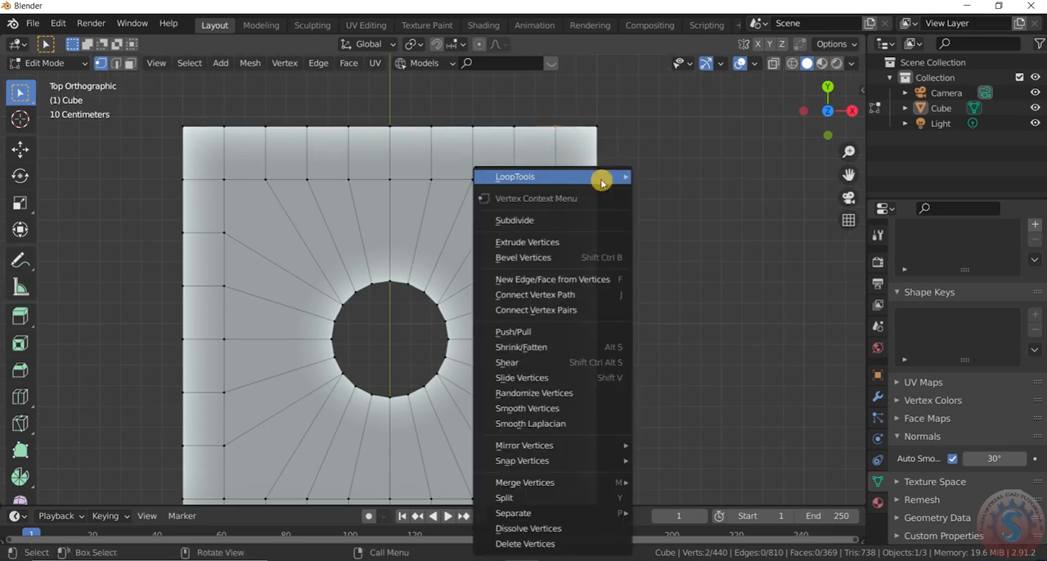
pyautogui.click(548, 300)
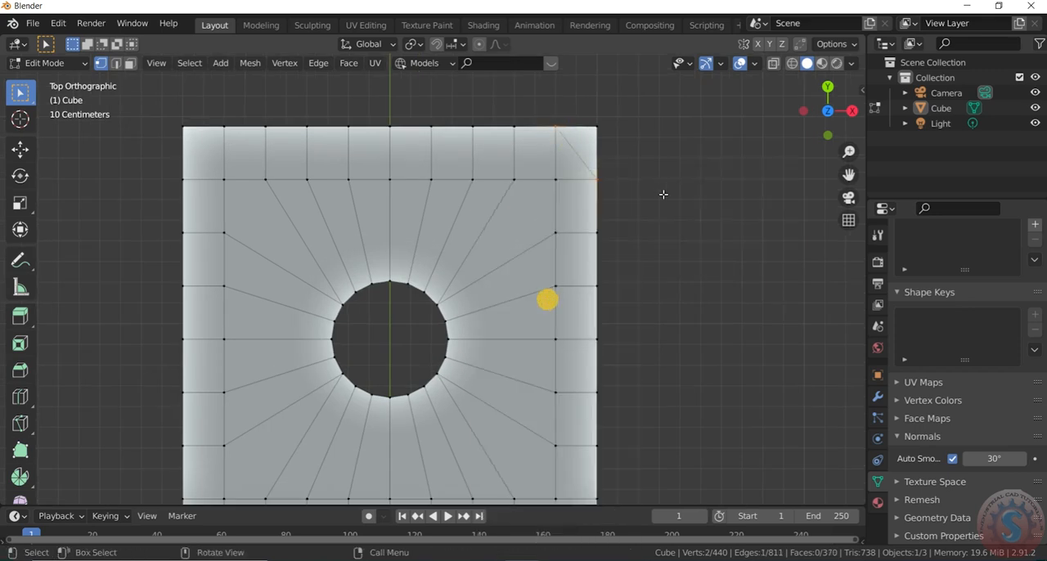
# - Connect the two vertices adjacent to the surface's upper-left corner with a diagonal edge
pyautogui.click(223, 127)
pyautogui.keyDown('shift'); pyautogui.click(183, 179); pyautogui.keyUp('shift')
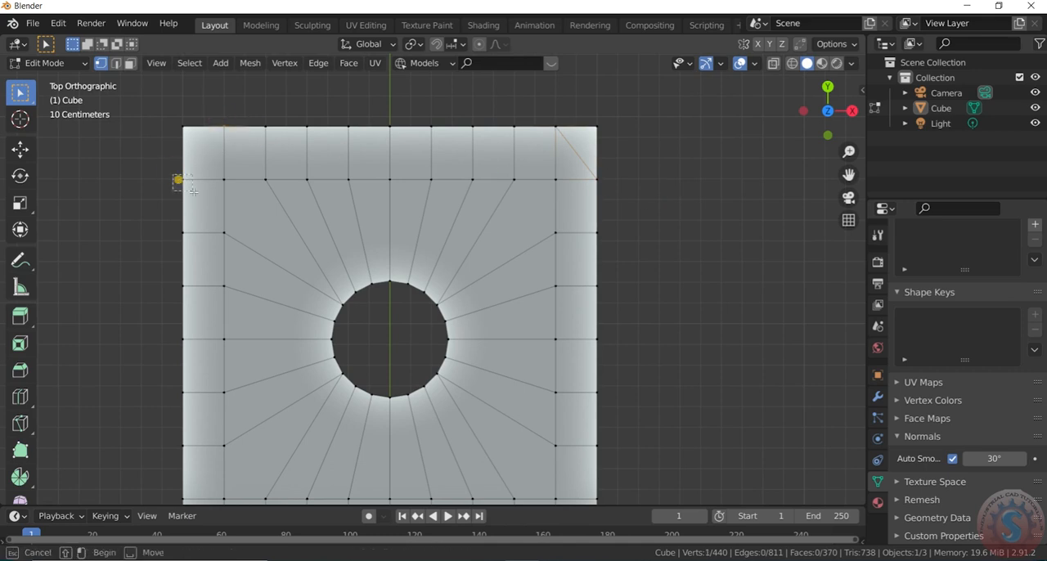
pyautogui.rightClick(189, 184)
pyautogui.click(185, 180)
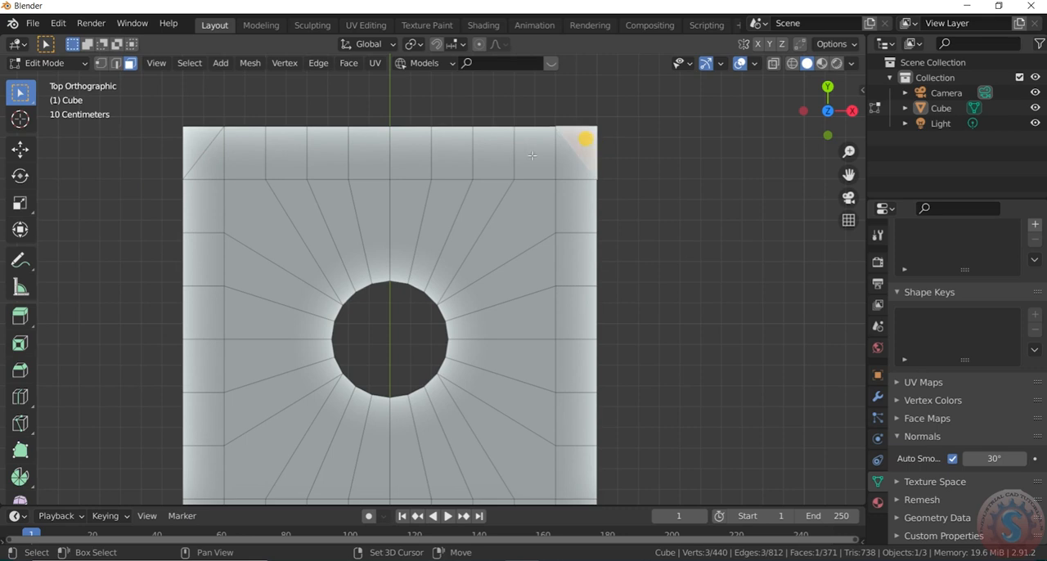
# - Delete the triangular faces at both upper corners of the surface in face selection mode
pyautogui.press('x')
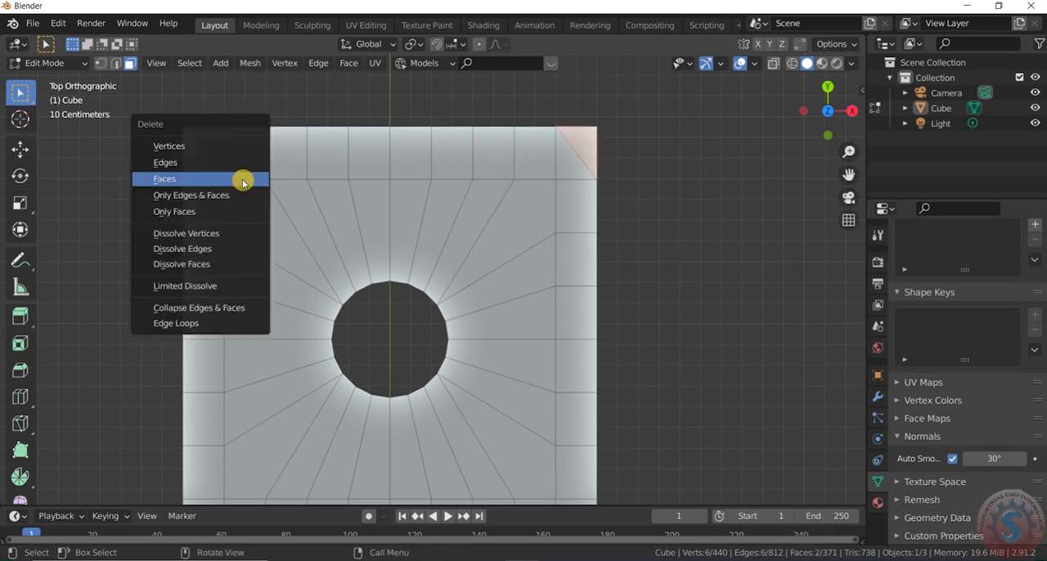
pyautogui.click(243, 178)
pyautogui.scroll(-6, 610, 140)
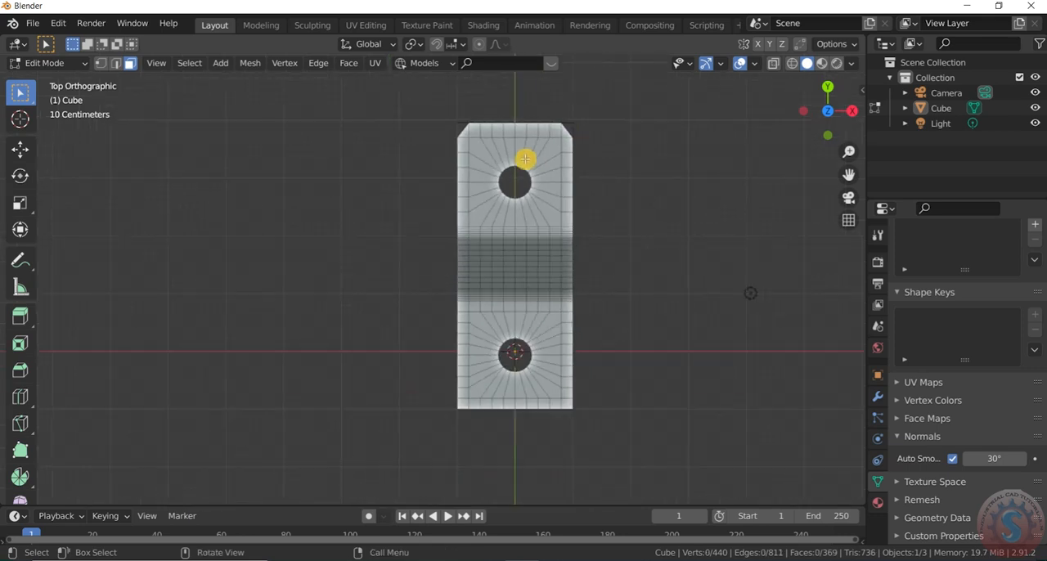
# - Connect the two vertices adjacent to the surface's lower-right corner with a diagonal edge in vertex selection mode
pyautogui.scroll(6, 567, 409)
pyautogui.scroll(-5, 585, 400)
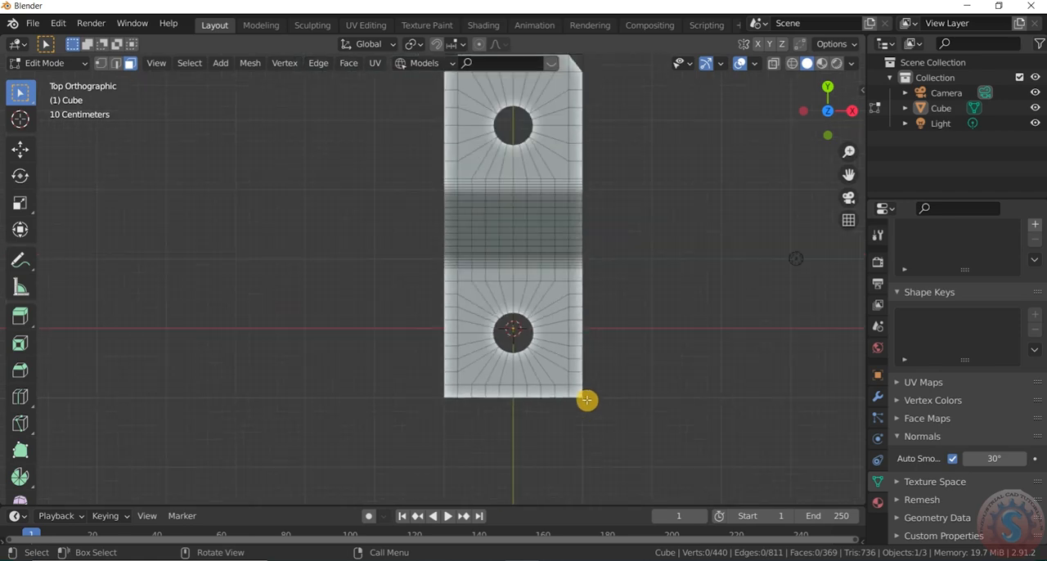
pyautogui.scroll(6, 586, 399)
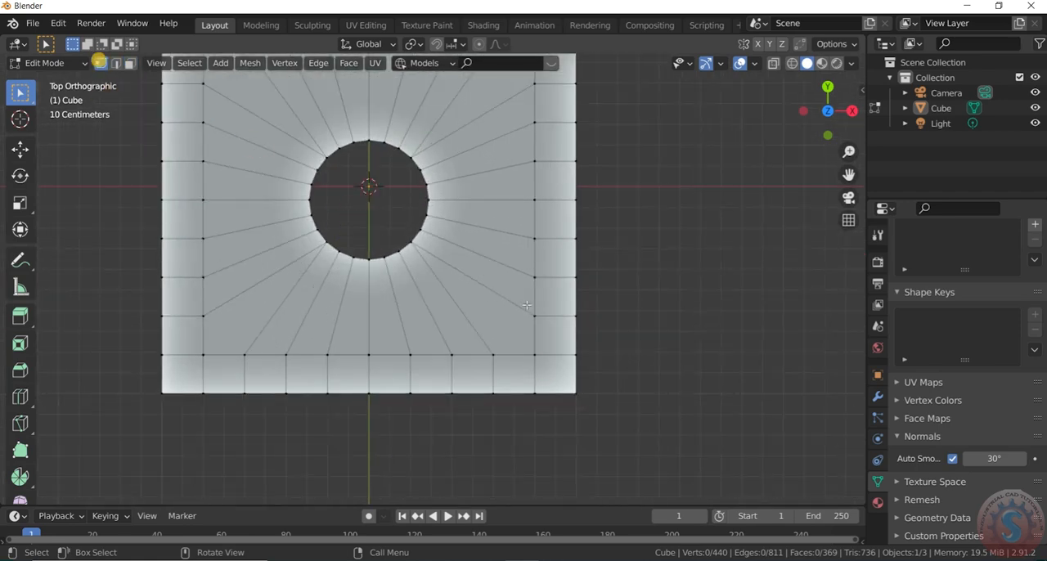
pyautogui.scroll(1, 560, 351)
pyautogui.click(580, 352)
pyautogui.keyDown('shift'); pyautogui.click(526, 398); pyautogui.keyUp('shift')
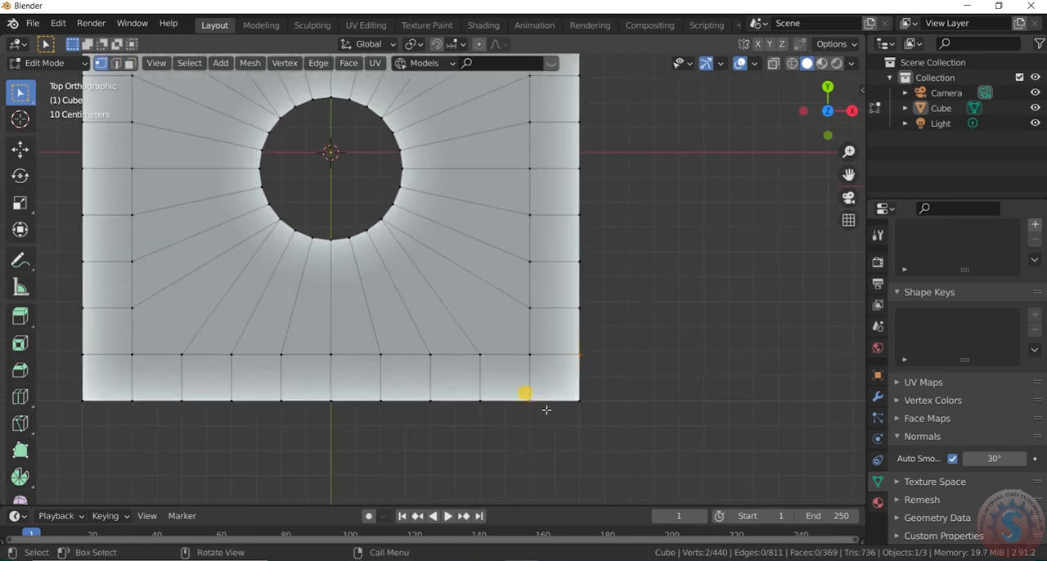
pyautogui.rightClick(546, 409)
pyautogui.click(486, 292)
# - Connect the two vertices adjacent to the surface's lower-left corner with a diagonal edge
pyautogui.scroll(-2, 644, 315)
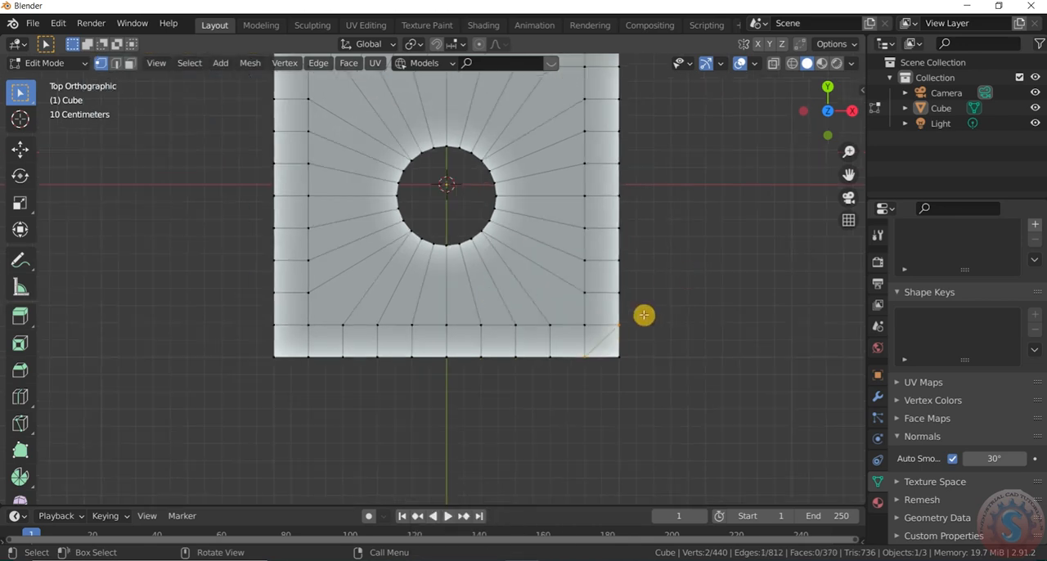
pyautogui.scroll(2, 294, 370)
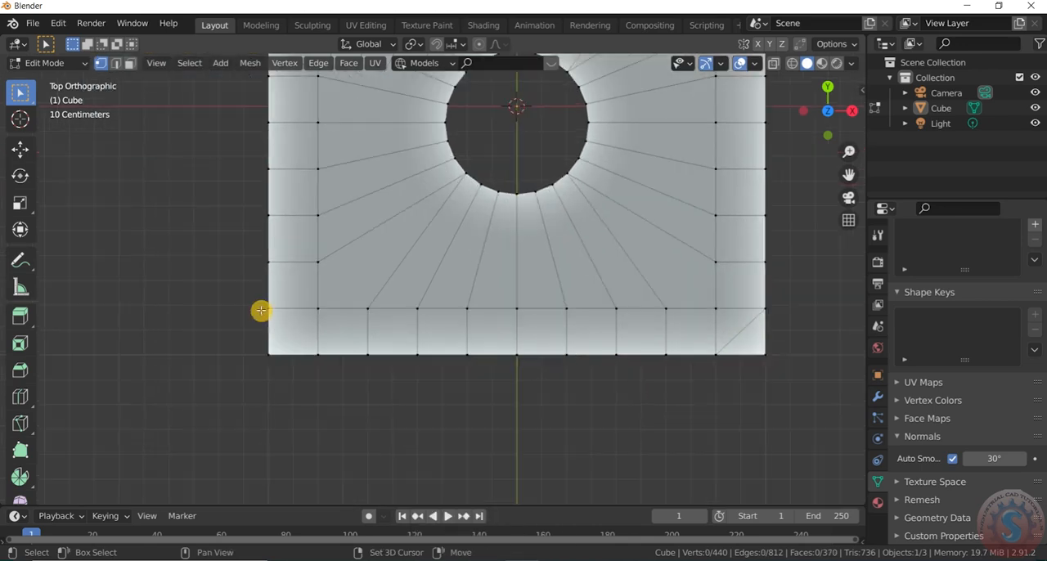
pyautogui.keyDown('shift'); pyautogui.click(308, 352); pyautogui.keyUp('shift')
pyautogui.rightClick(309, 352)
pyautogui.click(300, 294)
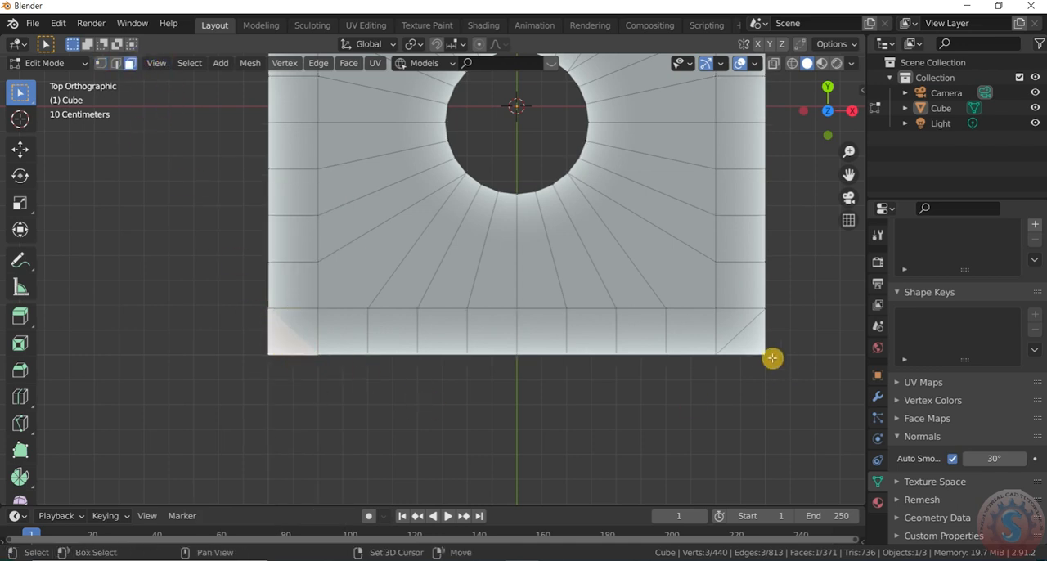
# - Select the triangular faces at both lower corners of the surface and delete them
pyautogui.keyDown('shift'); pyautogui.click(792, 374); pyautogui.keyUp('shift')
pyautogui.press('x')
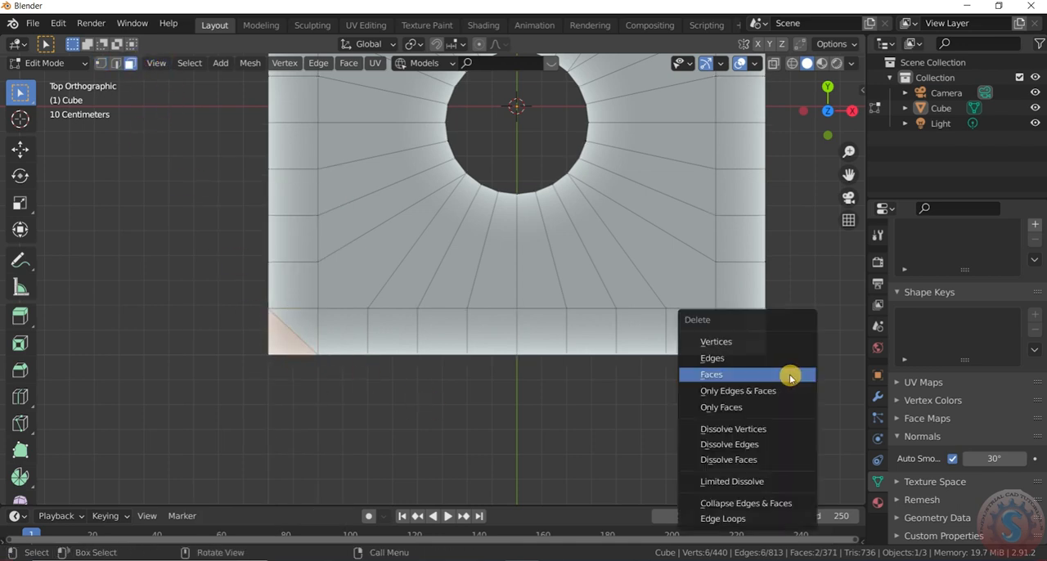
pyautogui.click(787, 377)
pyautogui.scroll(-8, 777, 343)
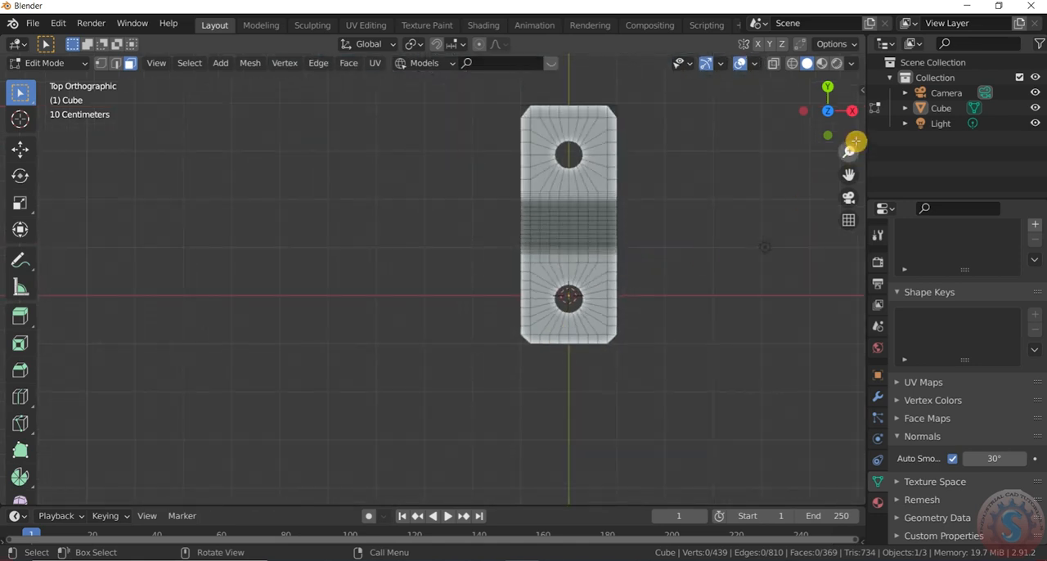
# - Return to Object Mode, select the bracket and add a Solidify modifier to it
pyautogui.moveTo(828, 99); pyautogui.dragTo(817, 123)
pyautogui.scroll(5, 556, 249)
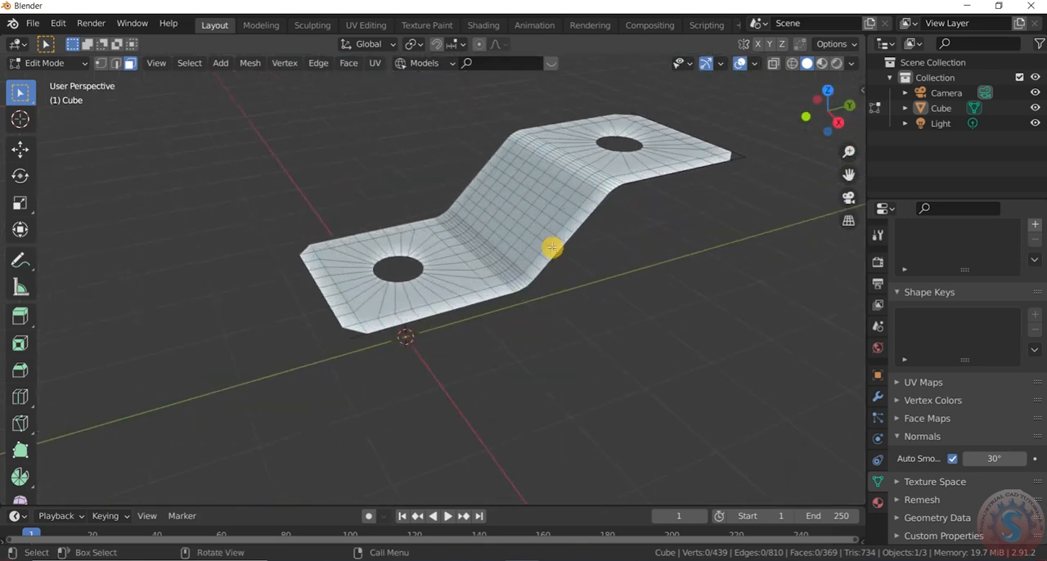
pyautogui.click(52, 64)
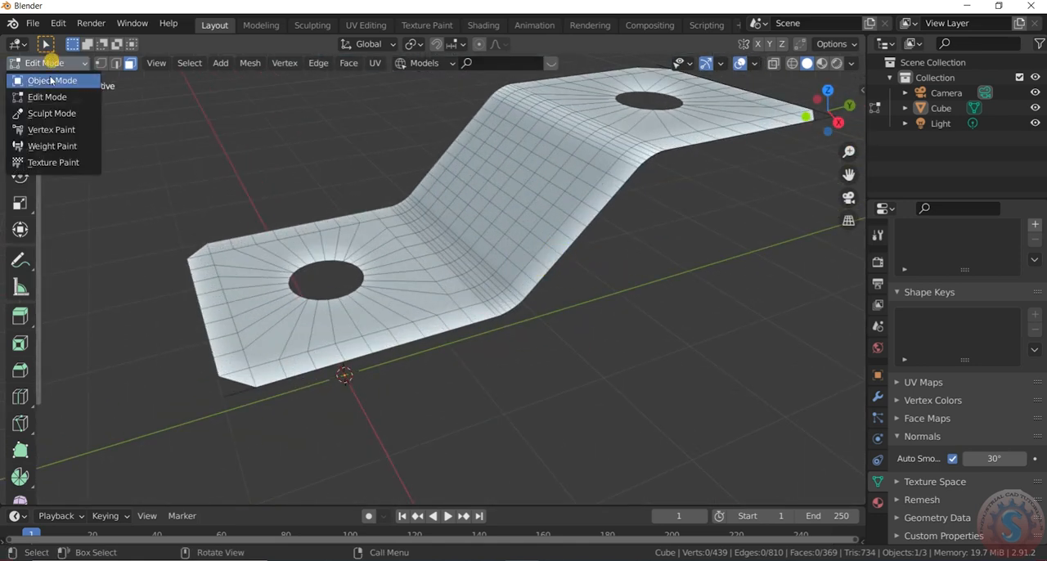
pyautogui.click(58, 79)
pyautogui.click(561, 228)
pyautogui.click(877, 396)
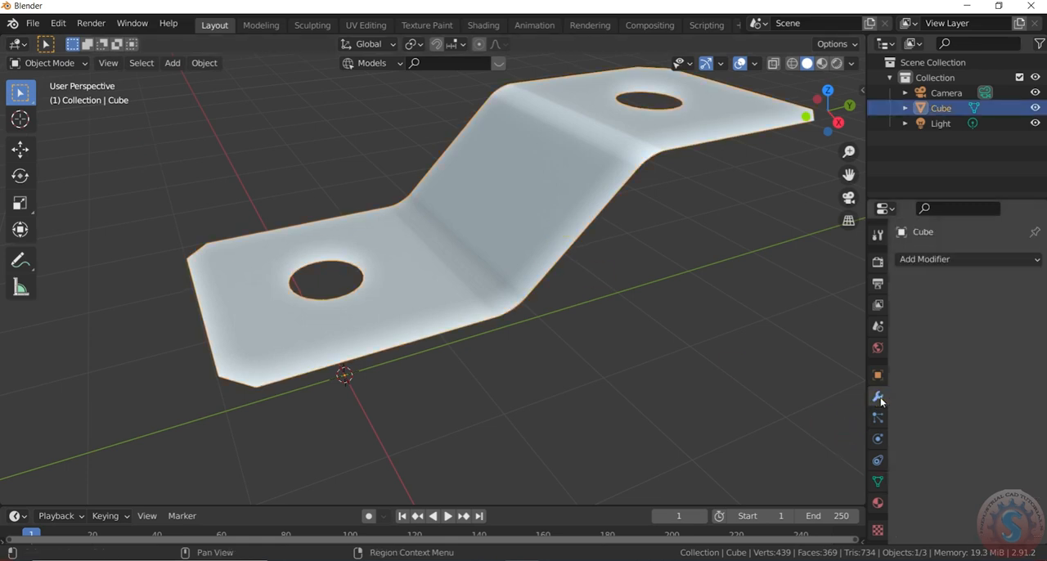
pyautogui.click(963, 259)
pyautogui.click(770, 498)
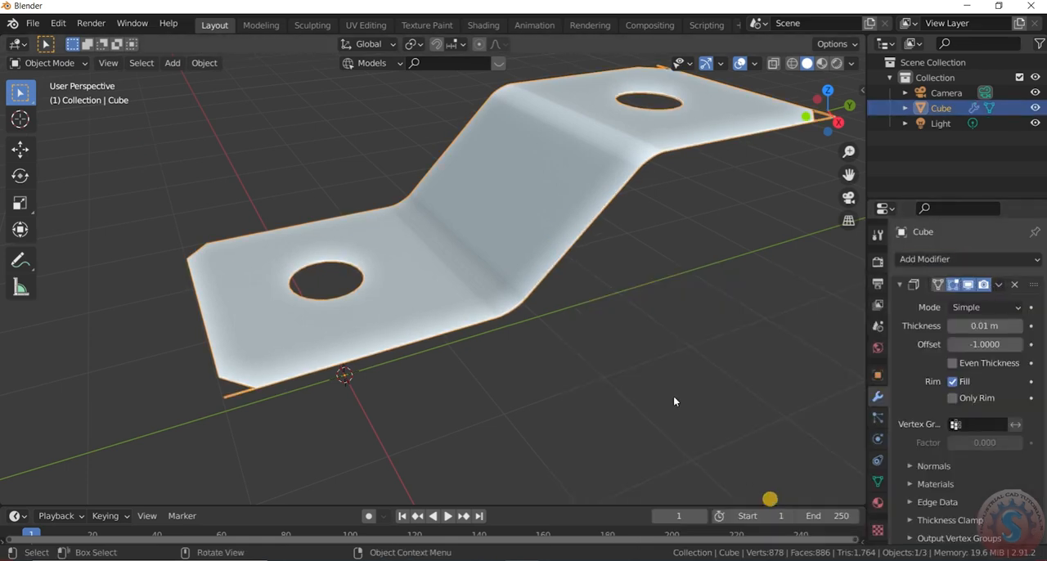
pyautogui.scroll(-2, 675, 400)
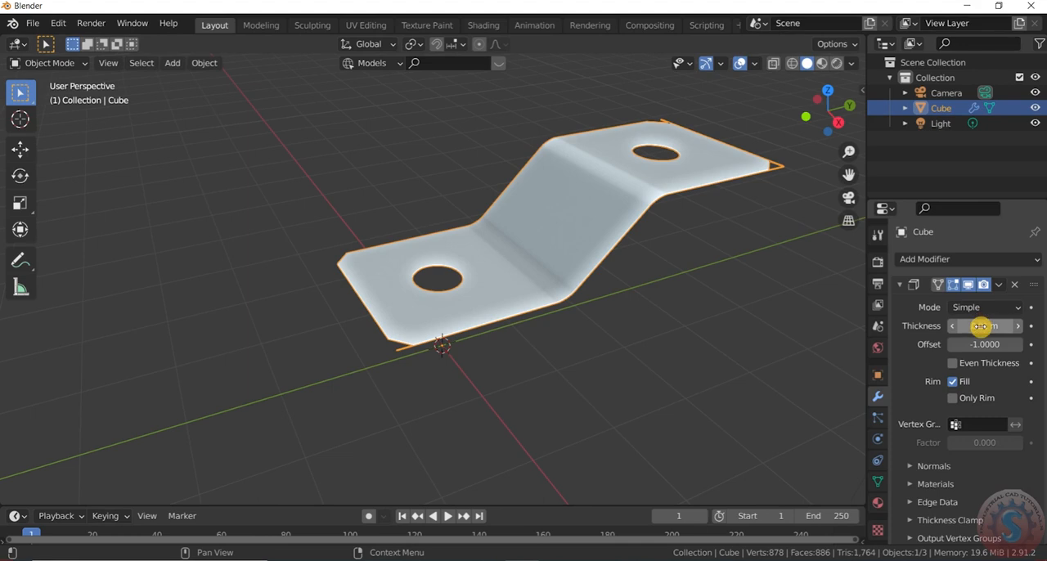
pyautogui.click(757, 317)
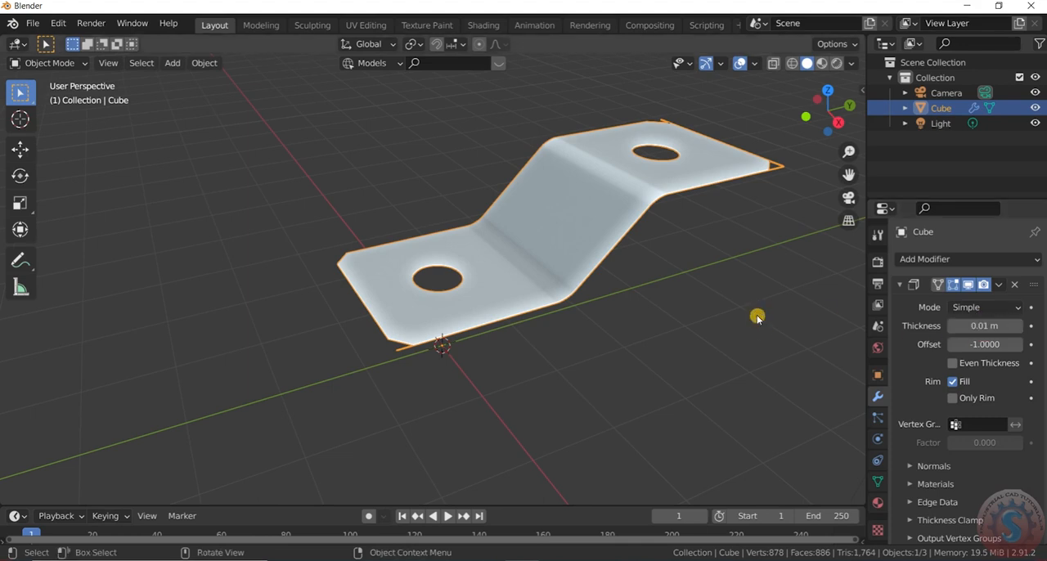
pyautogui.click(774, 305)
# - In Edit Mode with vertex selection, delete the stray vertex outside the chamfer at the bracket's lower-right corner in top view
pyautogui.scroll(3, 774, 305)
pyautogui.click(49, 63)
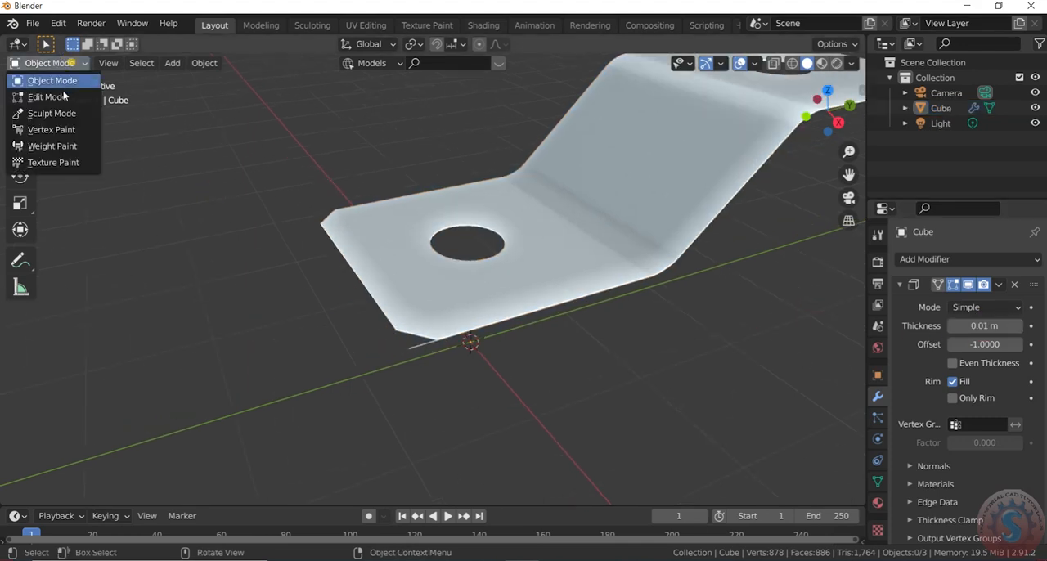
pyautogui.click(41, 97)
pyautogui.scroll(-2, 453, 283)
pyautogui.press('KP_7')
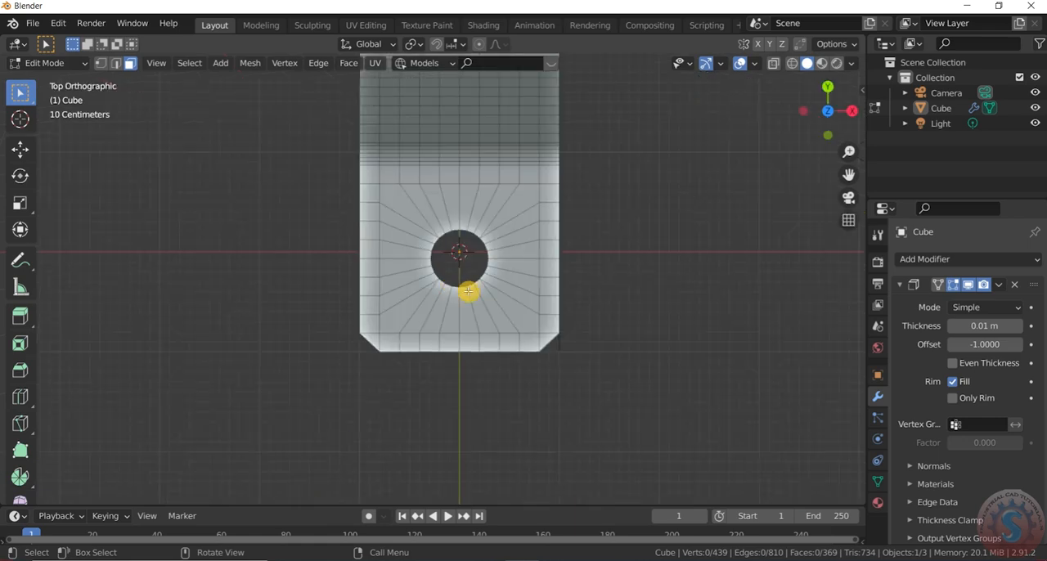
pyautogui.scroll(5, 573, 358)
pyautogui.moveTo(533, 332)
pyautogui.mouseDown()
pyautogui.moveTo(578, 372)
pyautogui.moveTo(533, 331)
pyautogui.mouseUp()
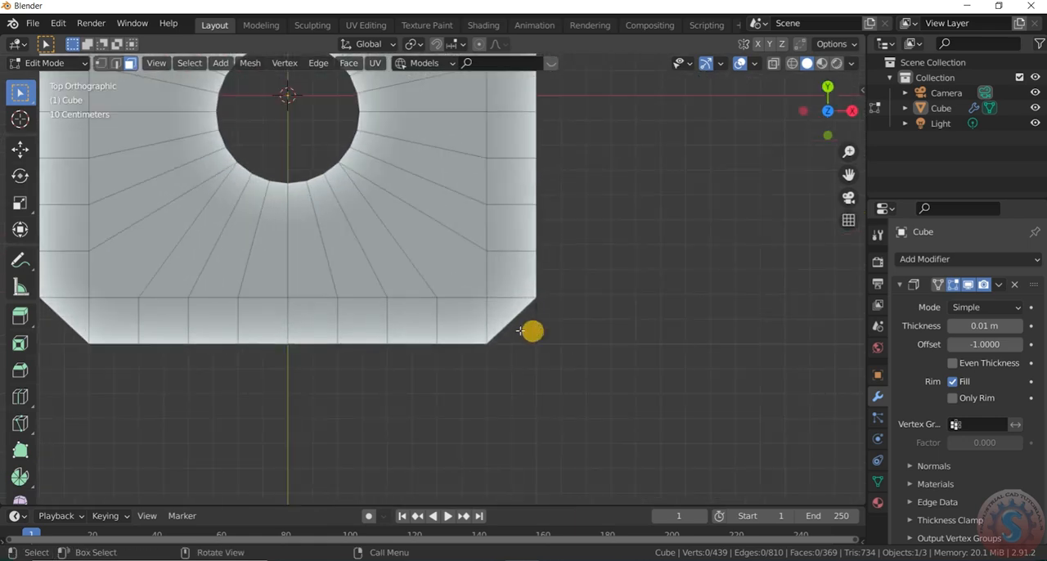
pyautogui.click(558, 353)
pyautogui.press('x')
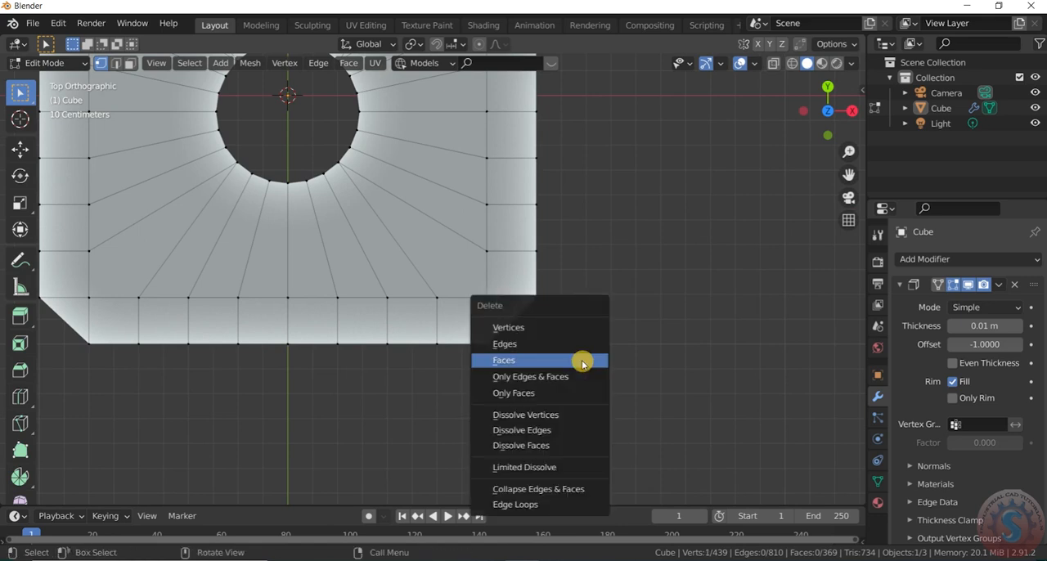
pyautogui.press('Escape')
pyautogui.scroll(-3, 583, 360)
pyautogui.scroll(1, 606, 314)
pyautogui.press('x')
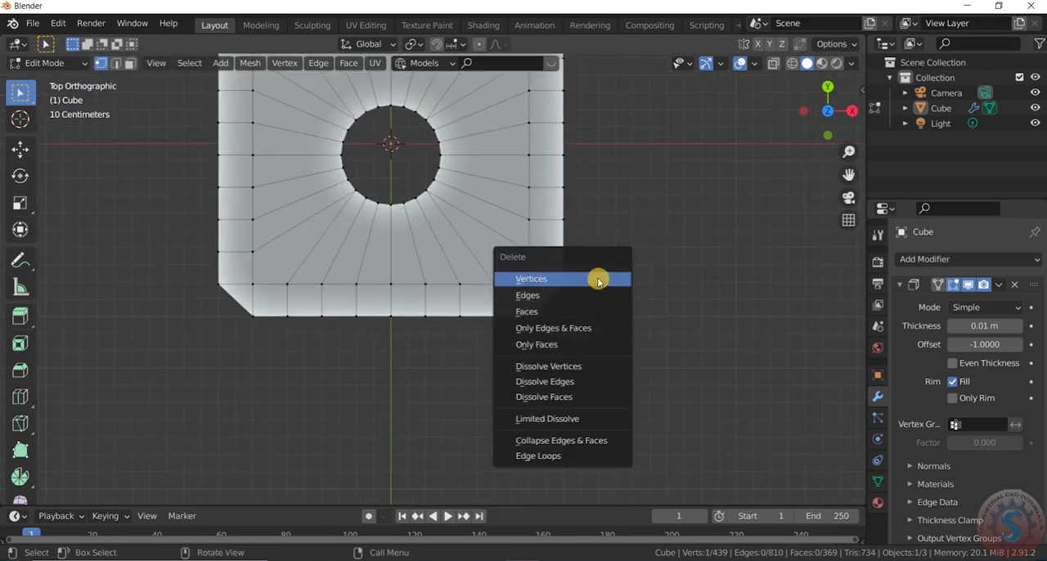
pyautogui.click(597, 279)
# - Delete the remaining stray vertex outside the same lower-right chamfer
pyautogui.scroll(2, 580, 300)
pyautogui.moveTo(552, 302); pyautogui.dragTo(572, 343)
pyautogui.press('x')
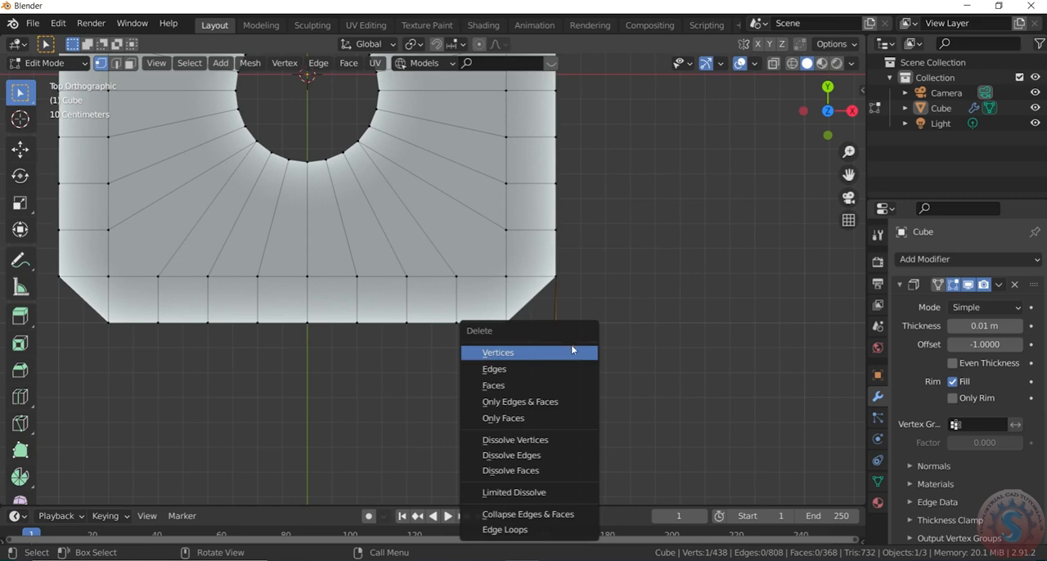
pyautogui.click(572, 352)
# - Delete the four overlapping stray vertices outside the chamfer at the bracket's upper-right corner
pyautogui.scroll(-8, 573, 346)
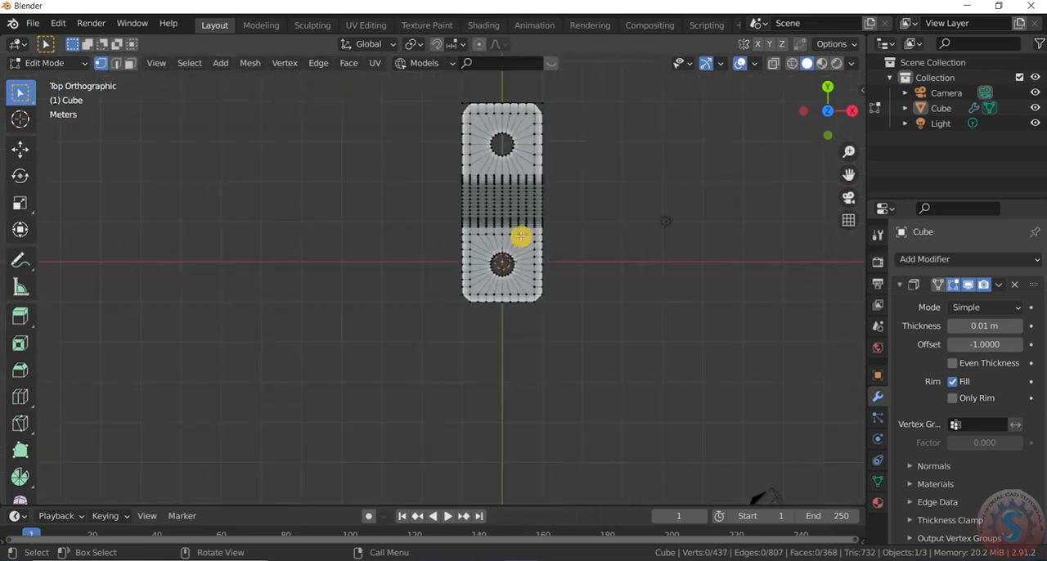
pyautogui.scroll(15, 545, 111)
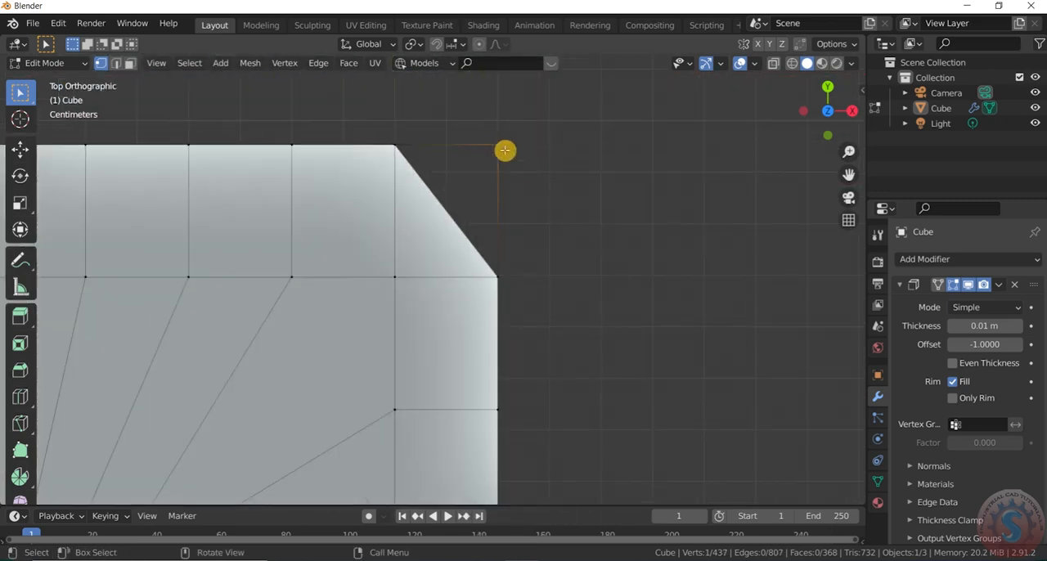
pyautogui.press('x')
pyautogui.click(514, 167)
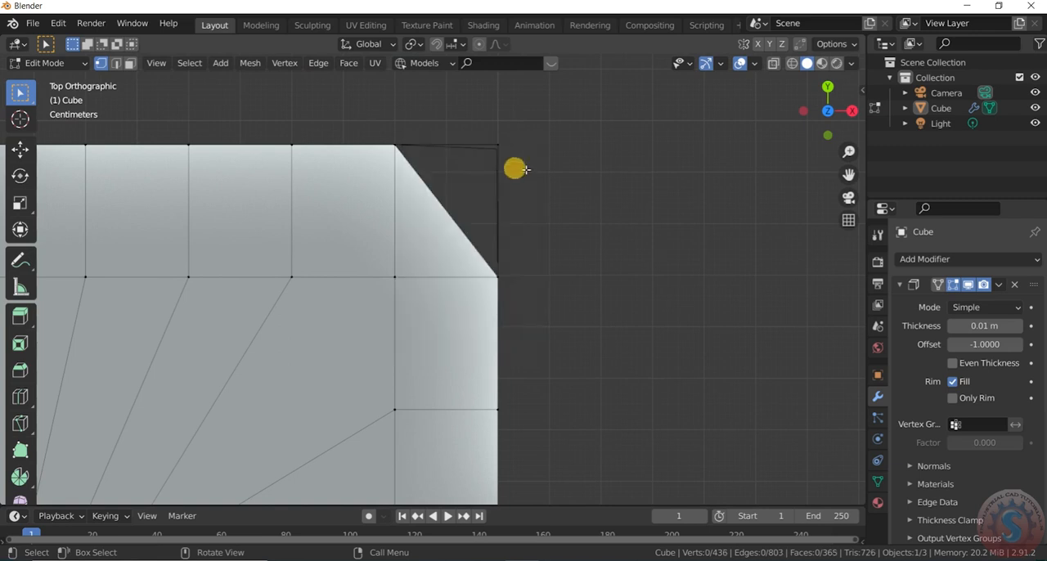
pyautogui.moveTo(477, 112); pyautogui.dragTo(518, 175)
pyautogui.press('x')
pyautogui.click(501, 126)
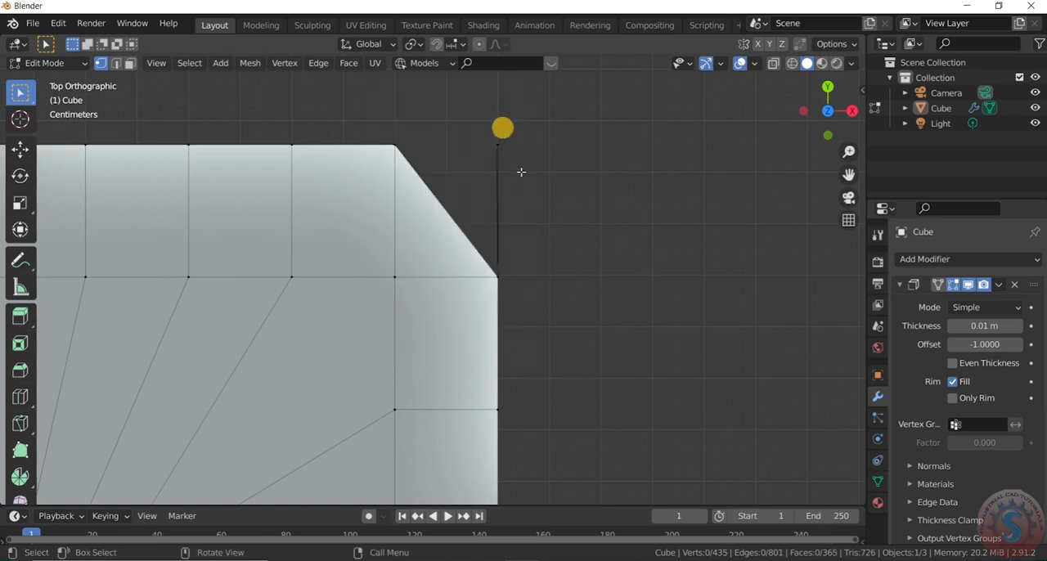
pyautogui.moveTo(472, 103); pyautogui.dragTo(518, 172)
pyautogui.press('x')
pyautogui.click(515, 161)
pyautogui.moveTo(479, 115); pyautogui.dragTo(528, 164)
pyautogui.press('x')
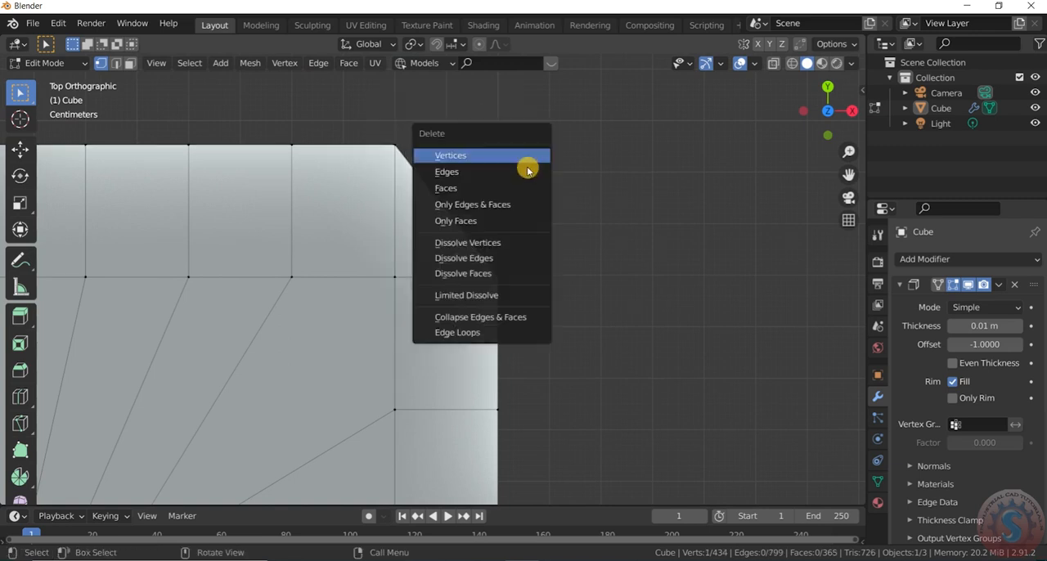
pyautogui.click(532, 158)
# - Delete the stray vertices outside the chamfer at the bracket's upper-left corner
pyautogui.scroll(-6, 582, 176)
pyautogui.scroll(8, 303, 173)
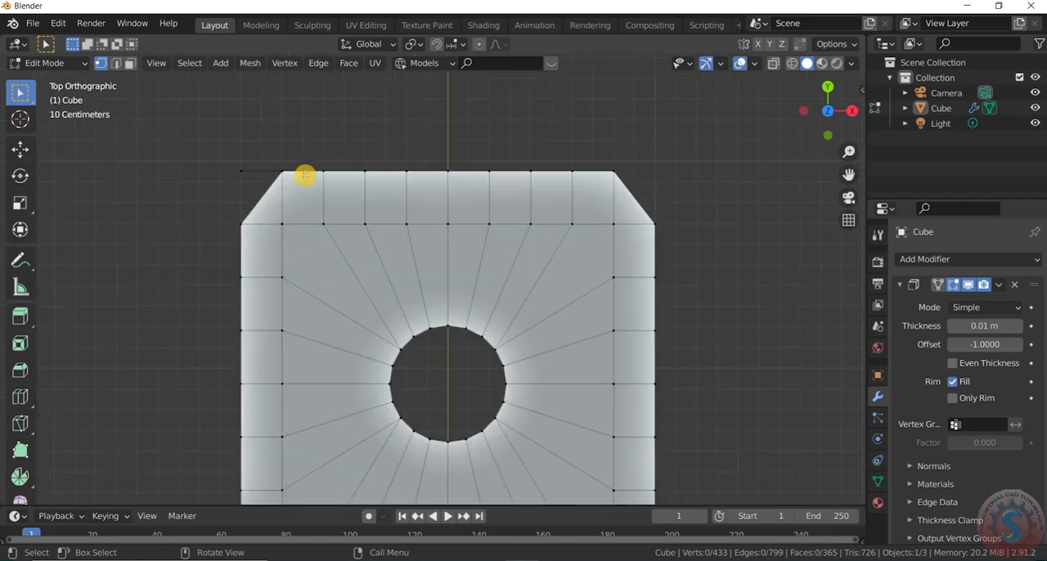
pyautogui.moveTo(163, 122); pyautogui.dragTo(238, 180)
pyautogui.press('x')
pyautogui.click(209, 157)
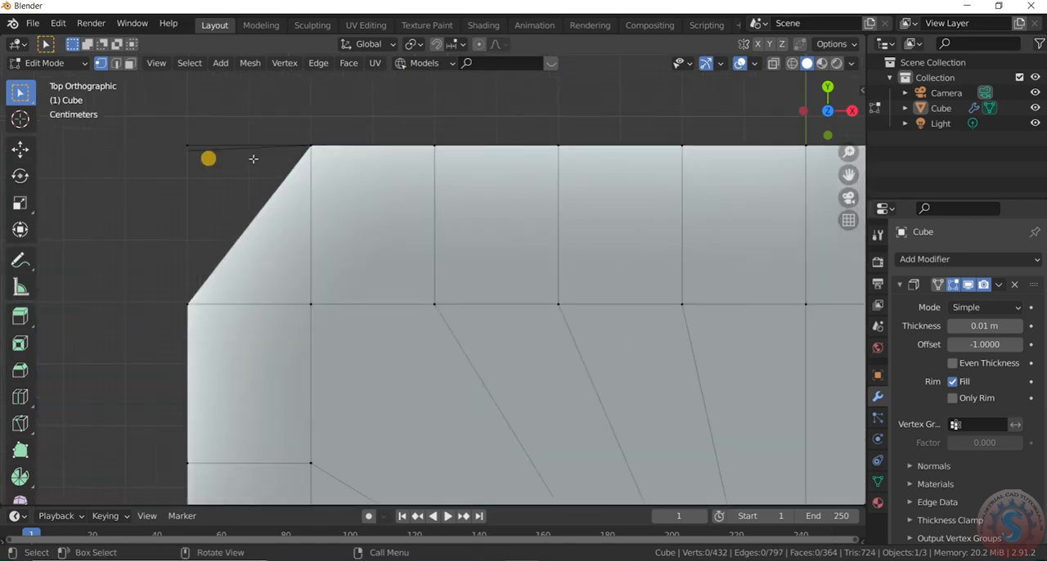
pyautogui.moveTo(98, 105); pyautogui.dragTo(163, 101)
pyautogui.press('x')
pyautogui.click(187, 145)
pyautogui.press('x')
pyautogui.click(194, 141)
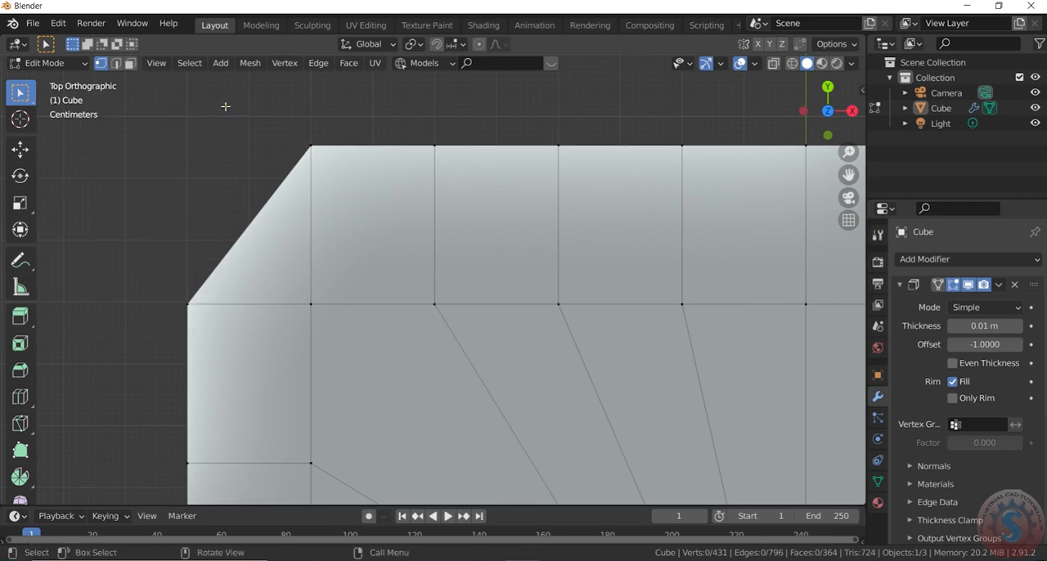
# - Return the bracket to Object Mode and set its Solidify thickness to 0.05 m
pyautogui.scroll(-5, 271, 147)
pyautogui.scroll(-6, 413, 159)
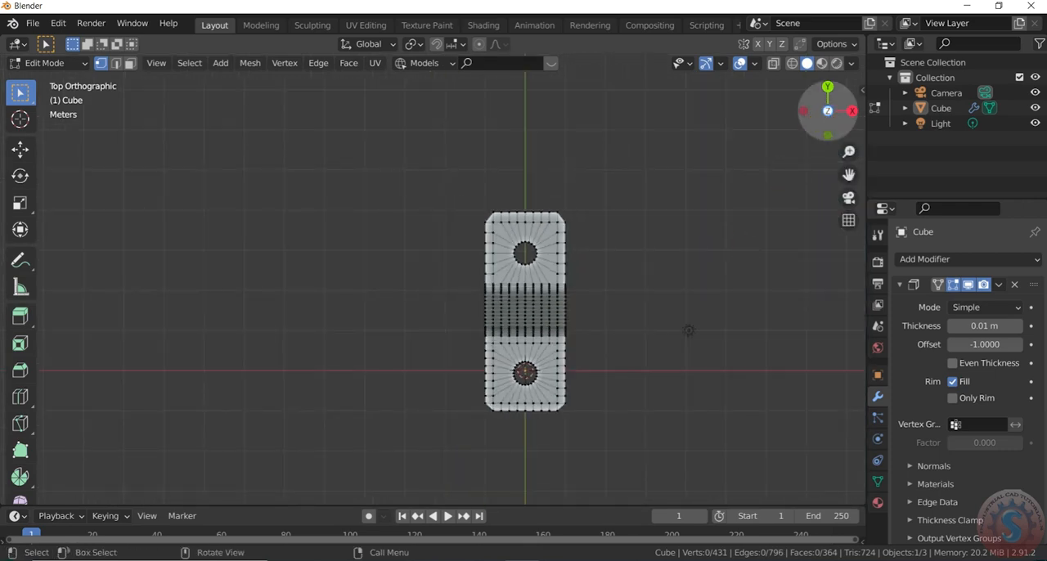
pyautogui.moveTo(828, 111); pyautogui.dragTo(705, 161)
pyautogui.scroll(2, 776, 342)
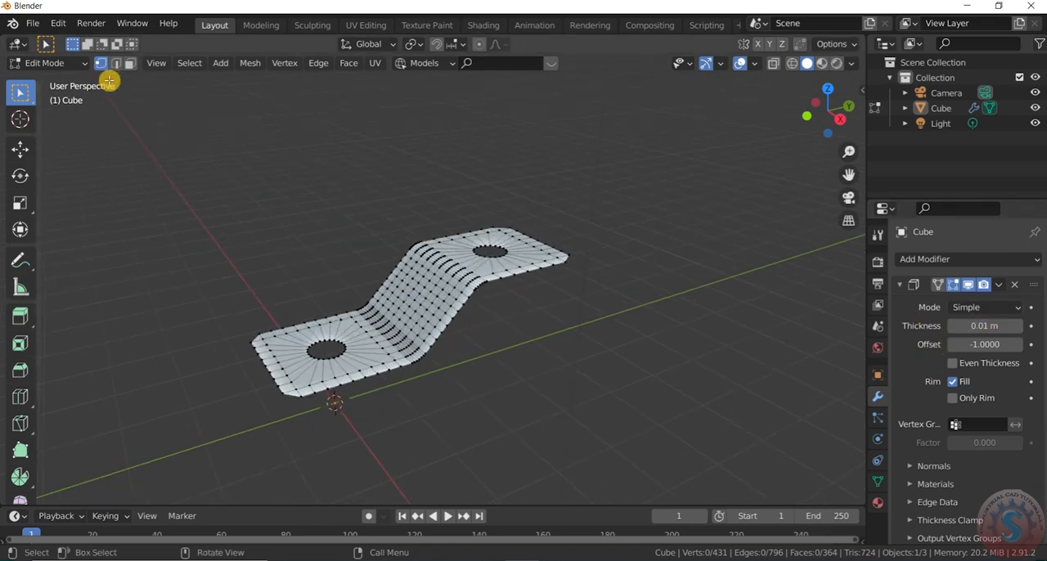
pyautogui.click(57, 63)
pyautogui.click(61, 77)
pyautogui.scroll(3, 463, 278)
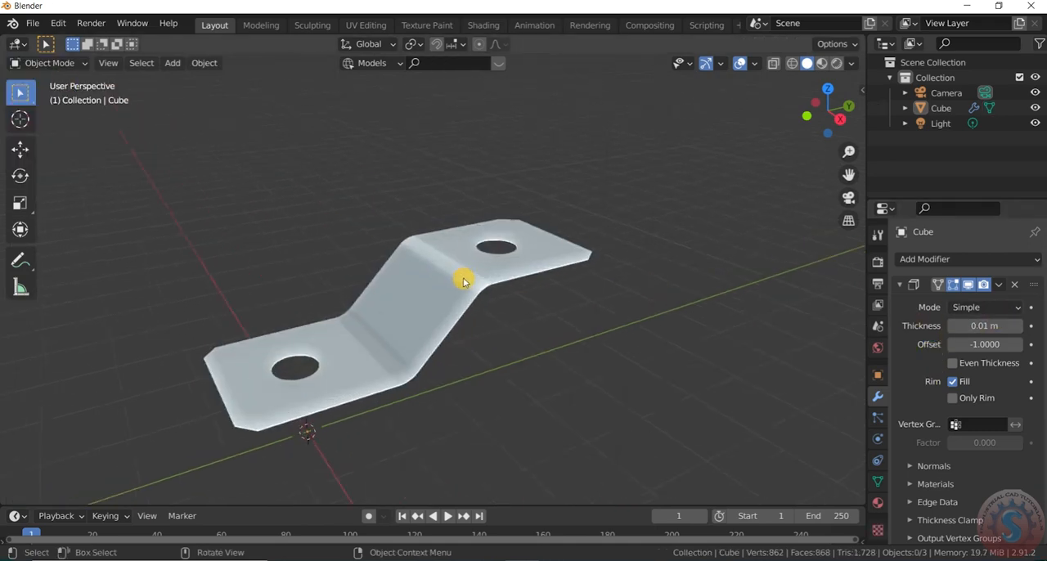
pyautogui.click(528, 280)
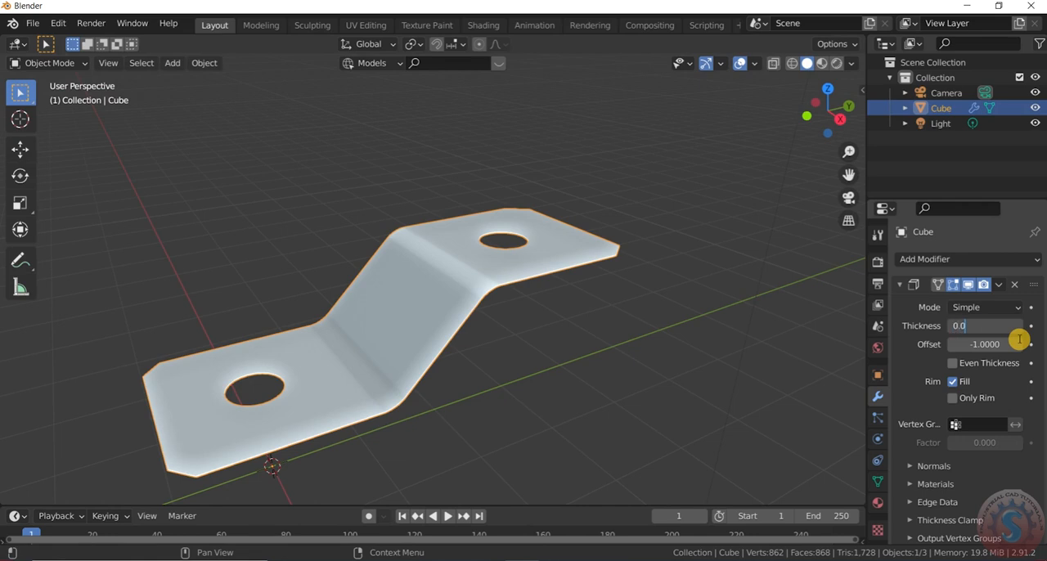
pyautogui.press('Return')
# - Switch the viewport lighting to MatCap and apply the custom bluish metallic matcap from the last row
pyautogui.scroll(-3, 614, 201)
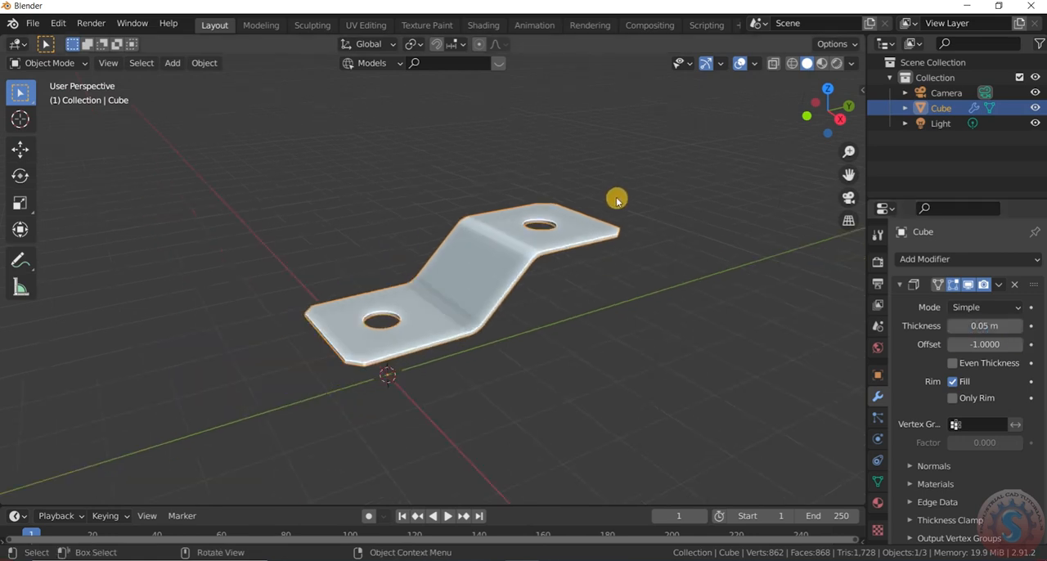
pyautogui.scroll(3, 609, 233)
pyautogui.click(852, 63)
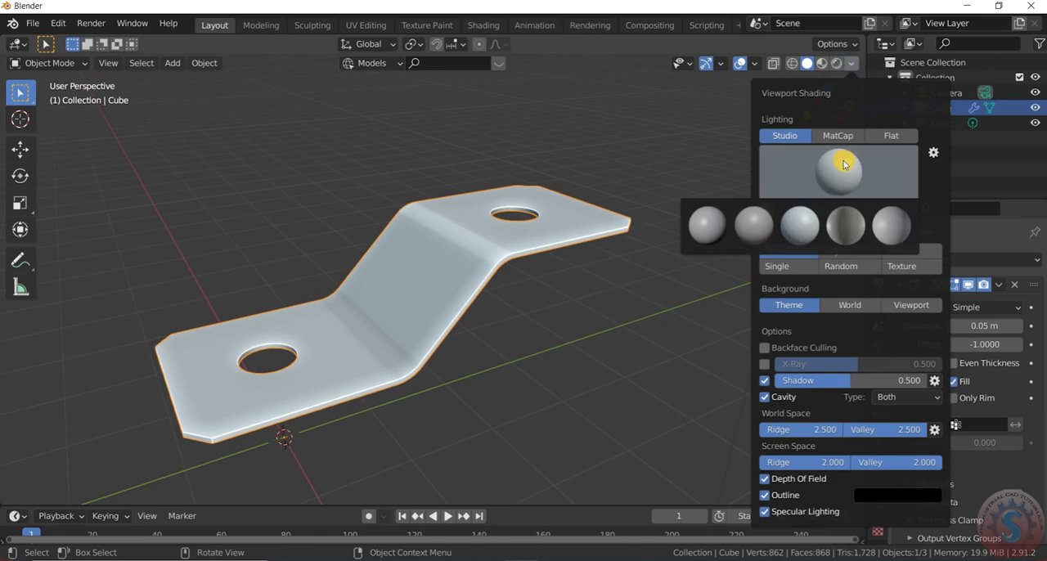
pyautogui.click(841, 136)
pyautogui.click(838, 171)
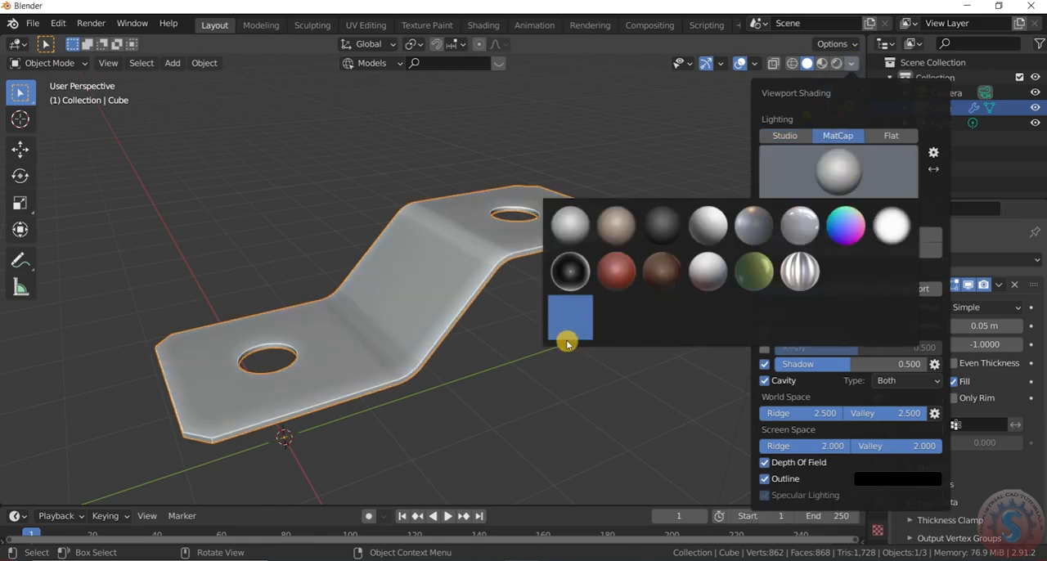
pyautogui.click(566, 337)
# - Examine the thickened bracket's holes, folds and edges up close from several angles
pyautogui.scroll(-2, 595, 239)
pyautogui.moveTo(793, 131); pyautogui.dragTo(777, 180)
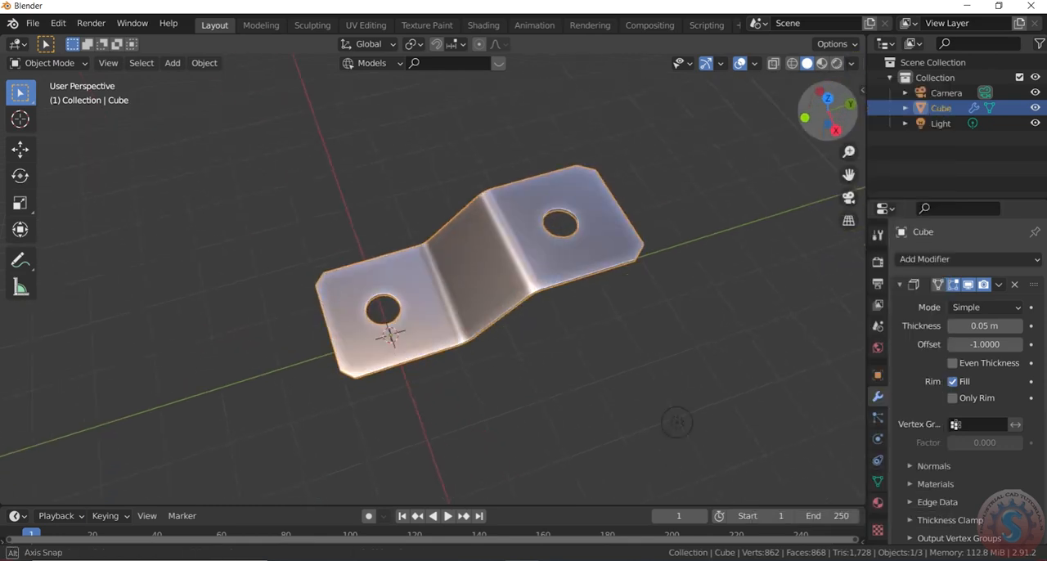
pyautogui.scroll(8, 575, 234)
pyautogui.moveTo(830, 117); pyautogui.dragTo(829, 98)
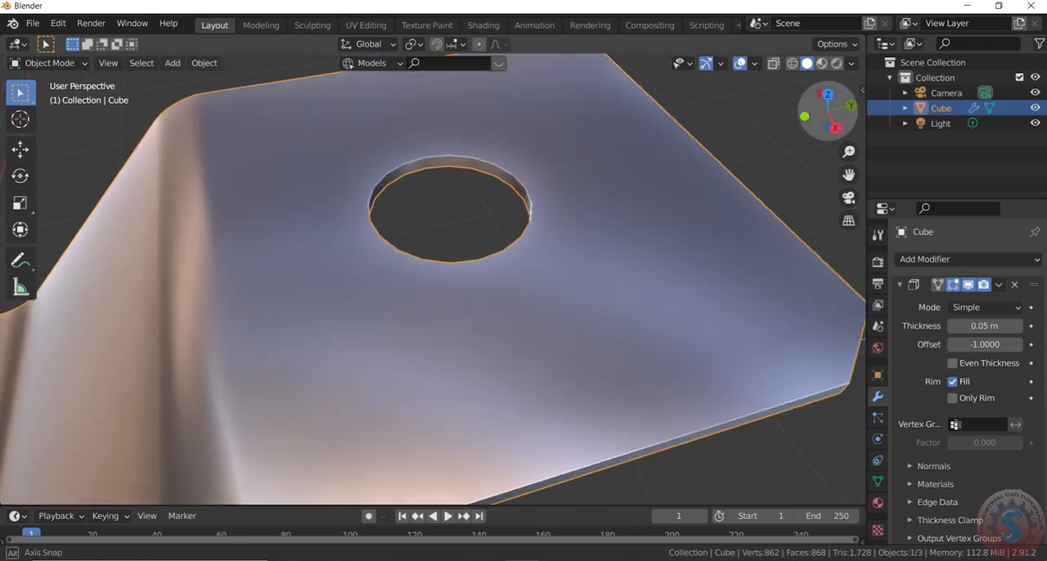
pyautogui.scroll(3, 390, 176)
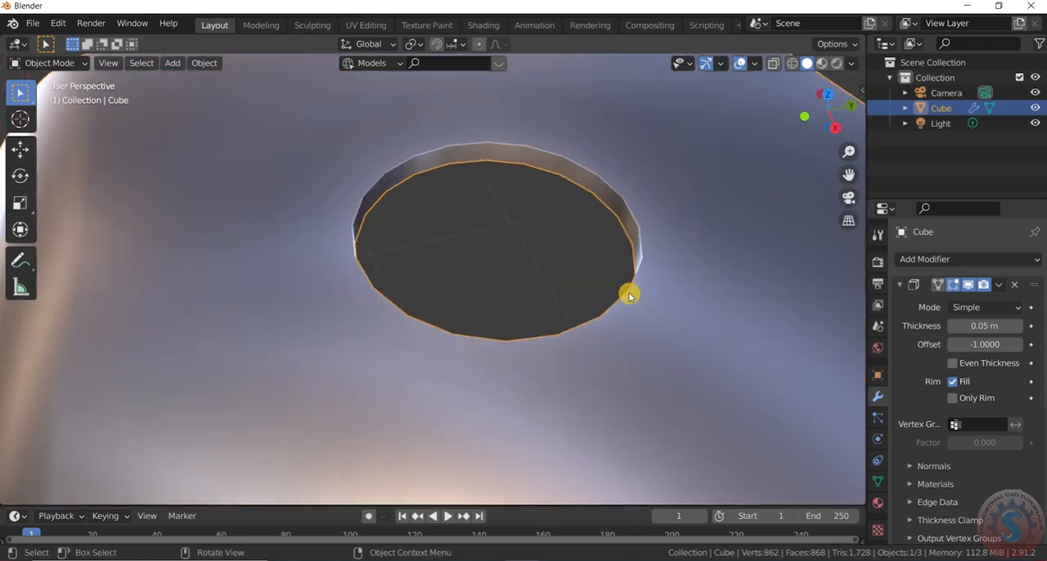
pyautogui.scroll(-5, 704, 130)
pyautogui.scroll(7, 226, 335)
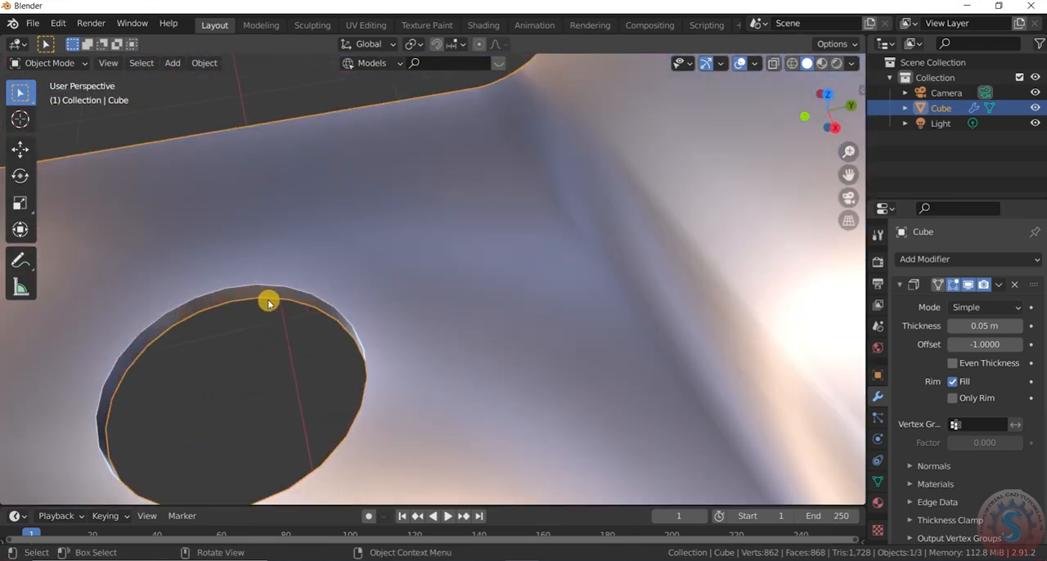
pyautogui.scroll(-5, 252, 323)
pyautogui.scroll(4, 355, 341)
pyautogui.scroll(-3, 390, 365)
pyautogui.scroll(3, 221, 301)
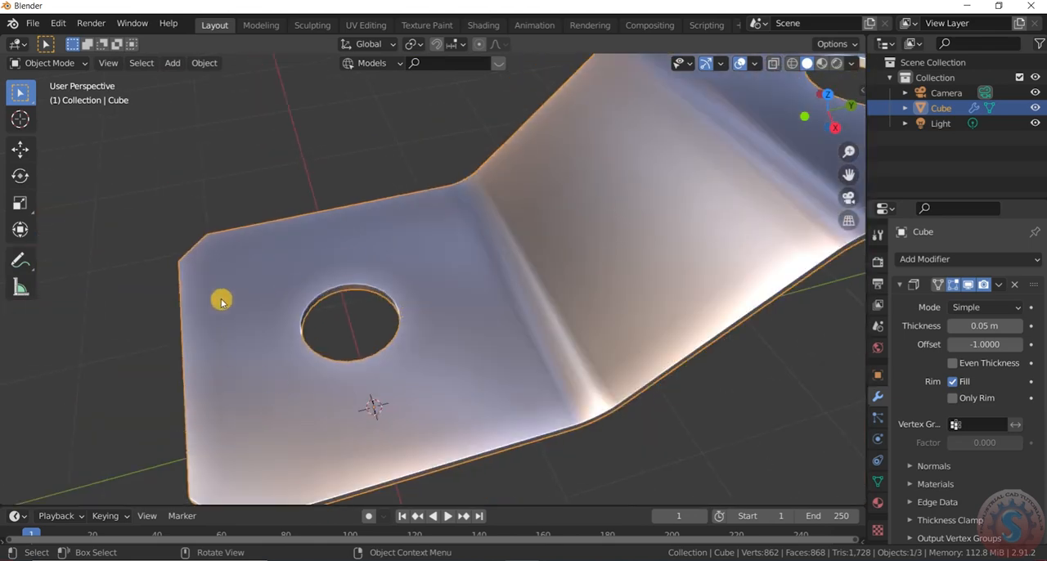
pyautogui.scroll(-4, 691, 179)
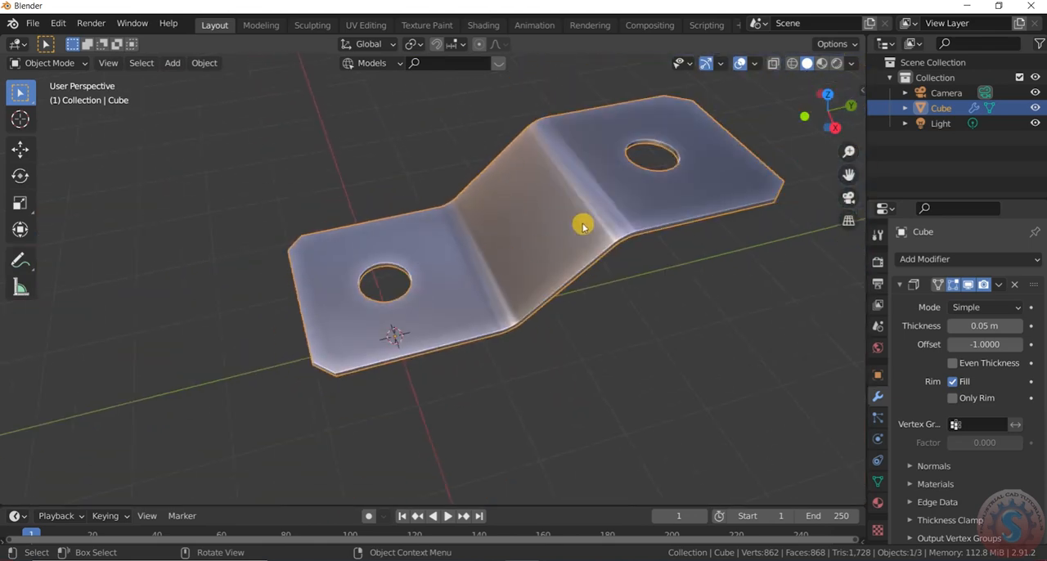
# - Collapse the Solidify settings and add a Subdivision Surface modifier to the bracket
pyautogui.click(899, 283)
pyautogui.click(923, 258)
pyautogui.click(752, 514)
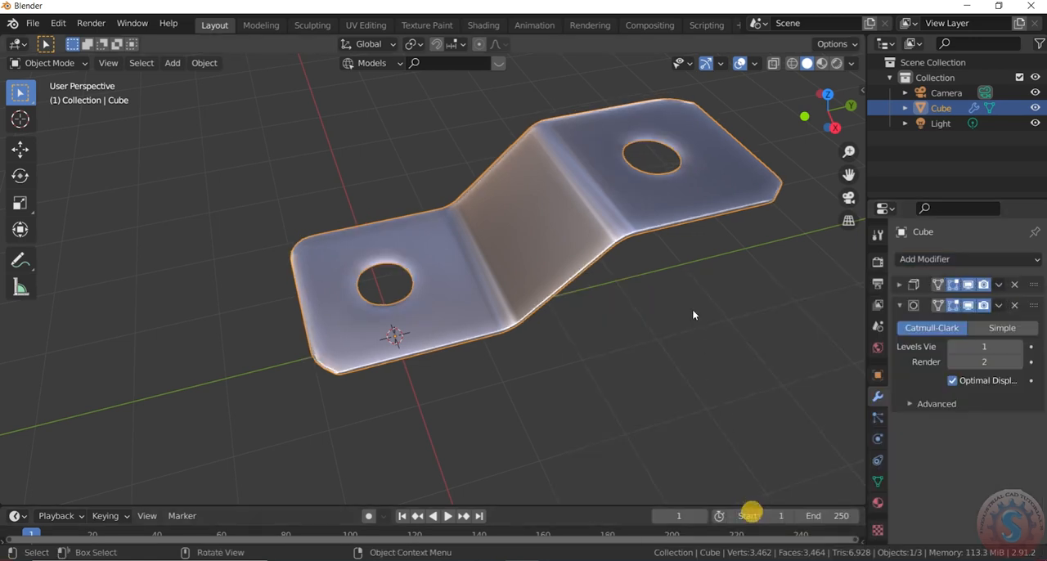
pyautogui.scroll(1, 703, 229)
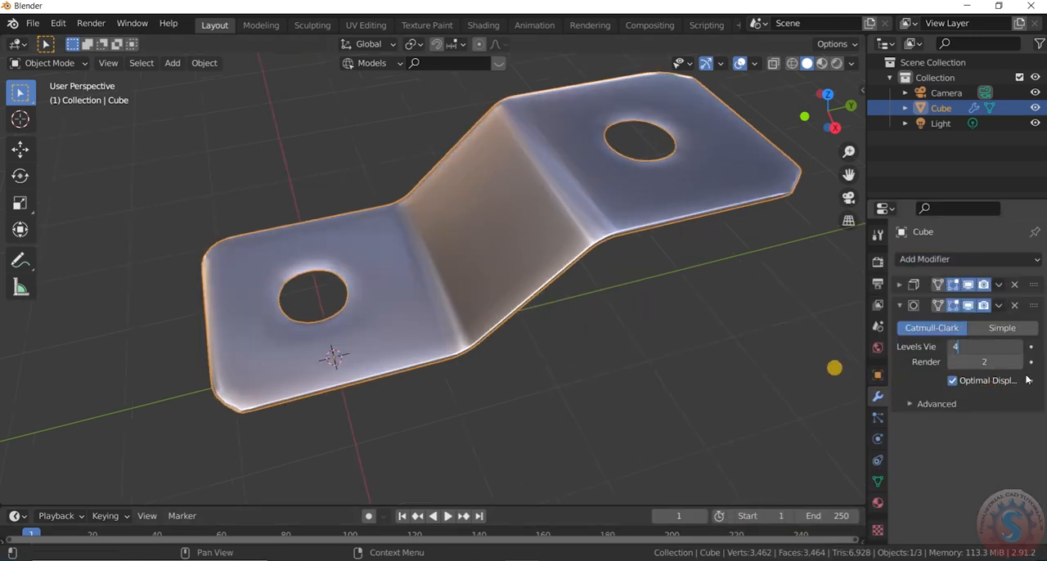
# - Set the Subdivision Surface modifier's viewport and render levels to 4 and collapse its settings
pyautogui.press('Return')
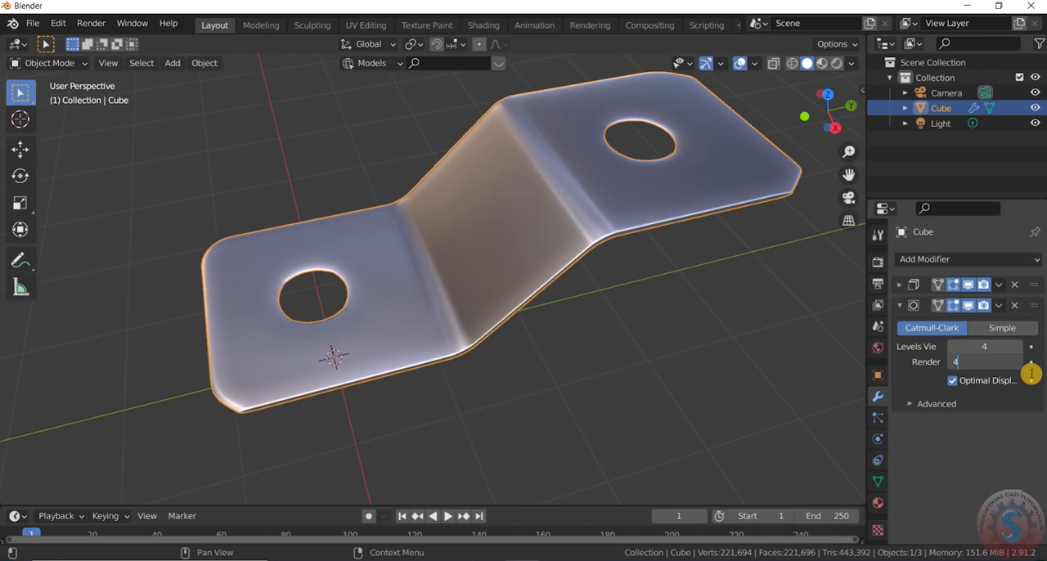
pyautogui.write('4')
pyautogui.press('Return')
pyautogui.click(899, 306)
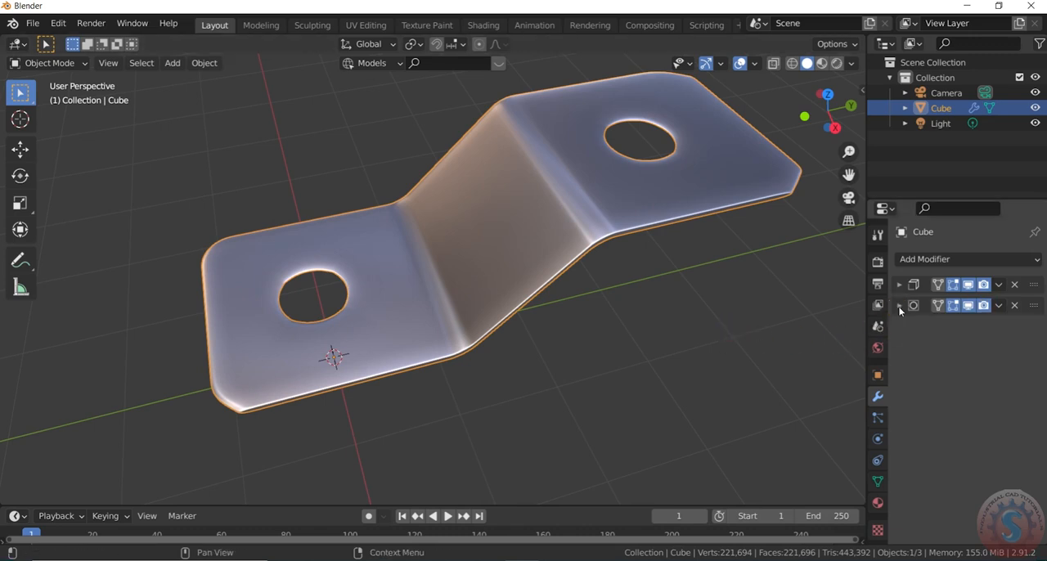
# - Move the Subdivision Surface modifier above Solidify, deselect the bracket and inspect the lower hole's rim and plate edge up close
pyautogui.moveTo(1034, 307); pyautogui.dragTo(1035, 280)
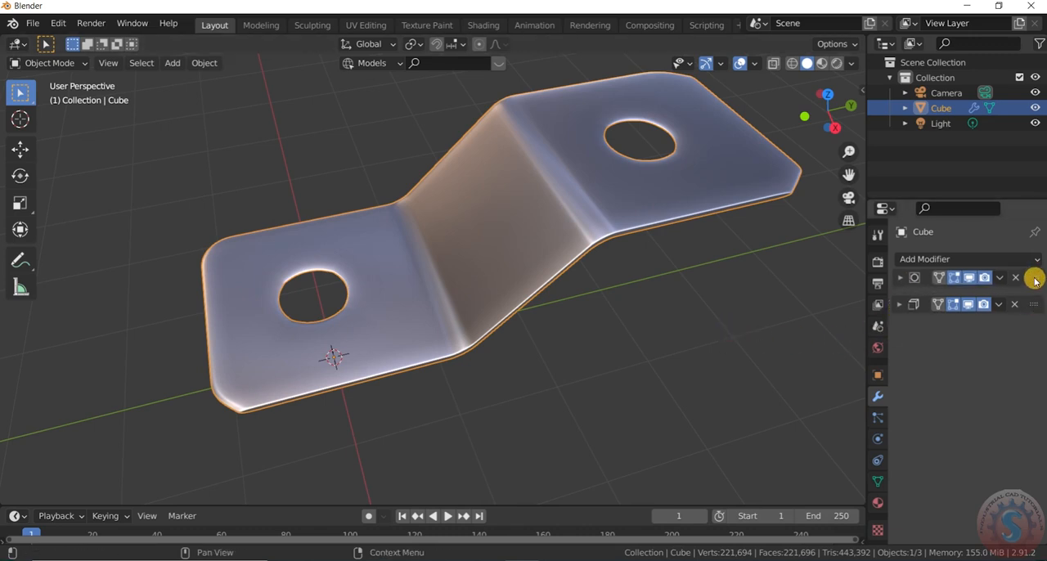
pyautogui.click(676, 286)
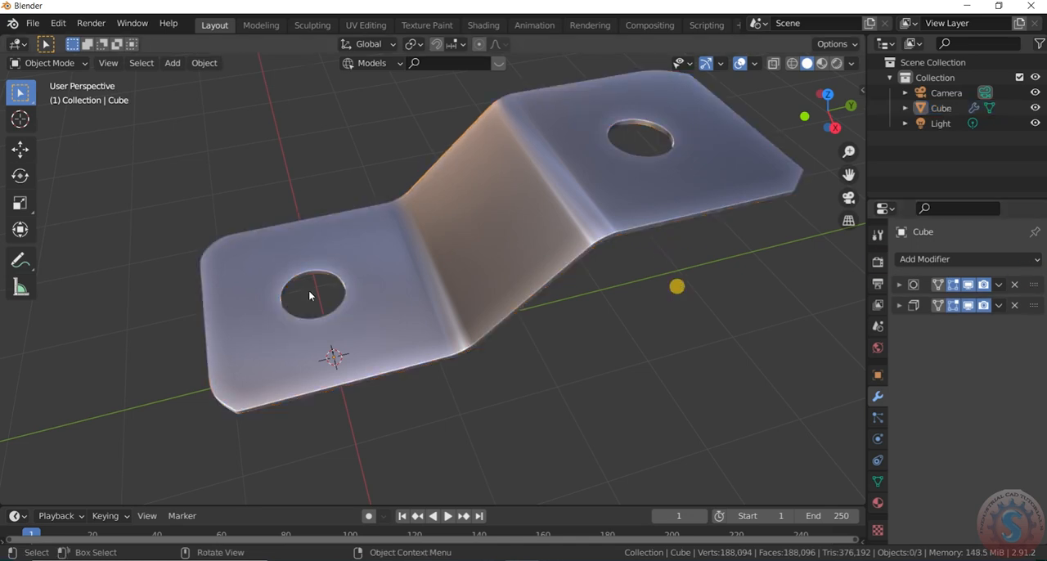
pyautogui.scroll(5, 295, 293)
pyautogui.moveTo(747, 150); pyautogui.dragTo(818, 139, button='middle')
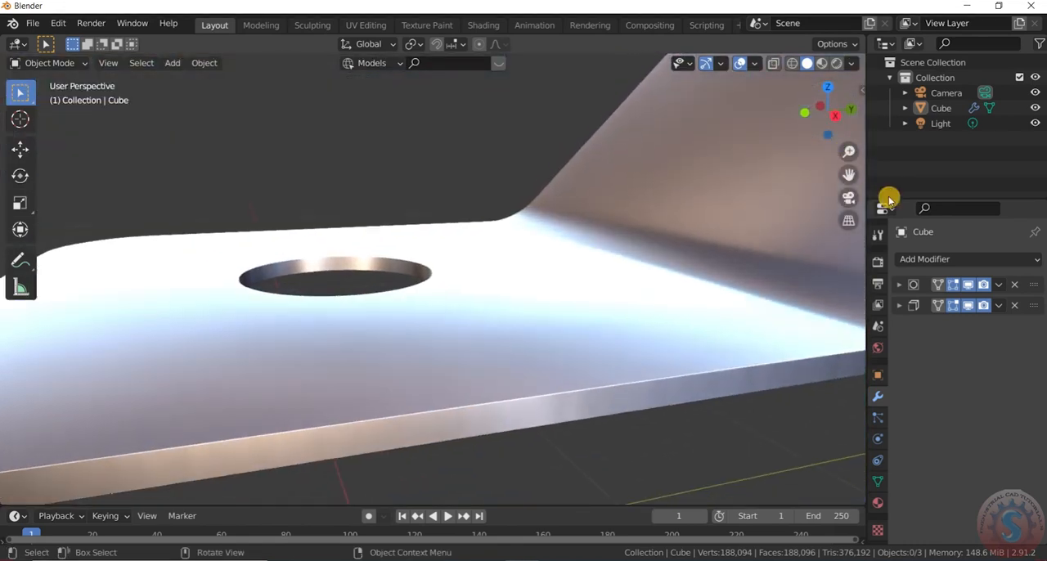
pyautogui.click(898, 285)
pyautogui.click(897, 286)
pyautogui.click(899, 305)
pyautogui.click(899, 306)
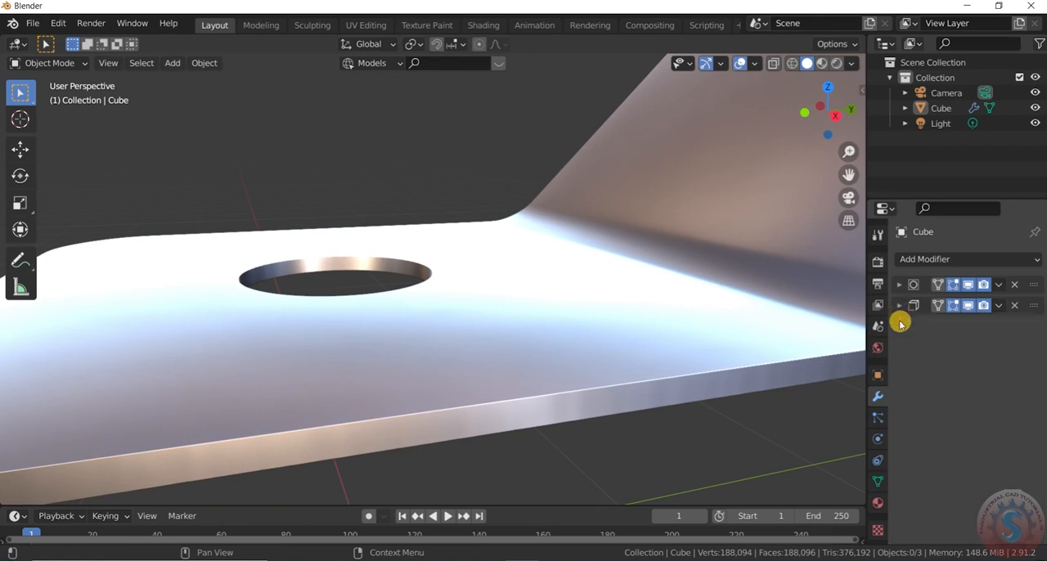
pyautogui.scroll(-3, 532, 327)
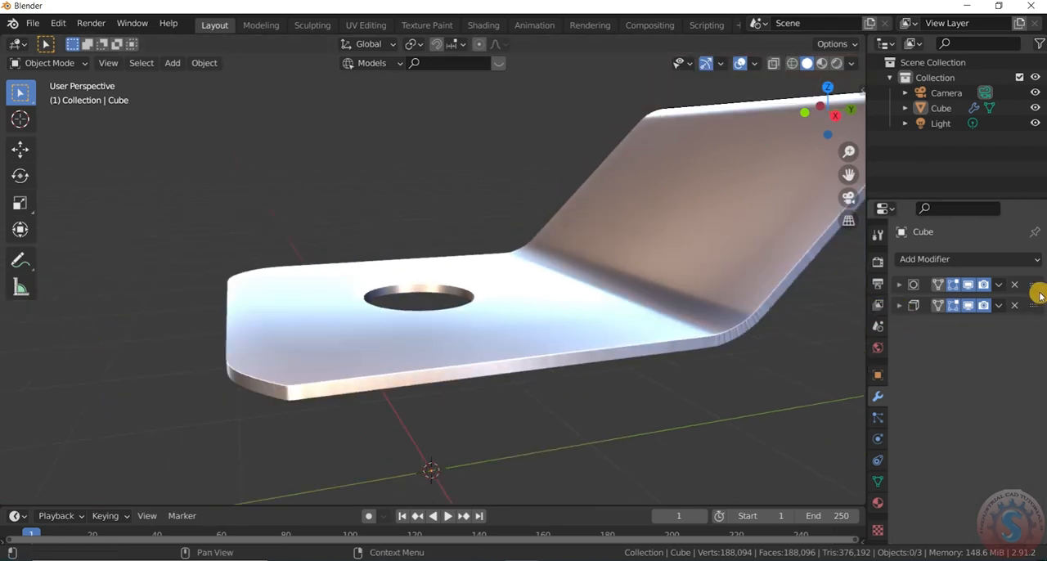
# - Compare the lower hole's rim with Subdivision Surface placed below Solidify, and return Subdivision Surface to the first position
pyautogui.moveTo(1034, 286); pyautogui.dragTo(1034, 322)
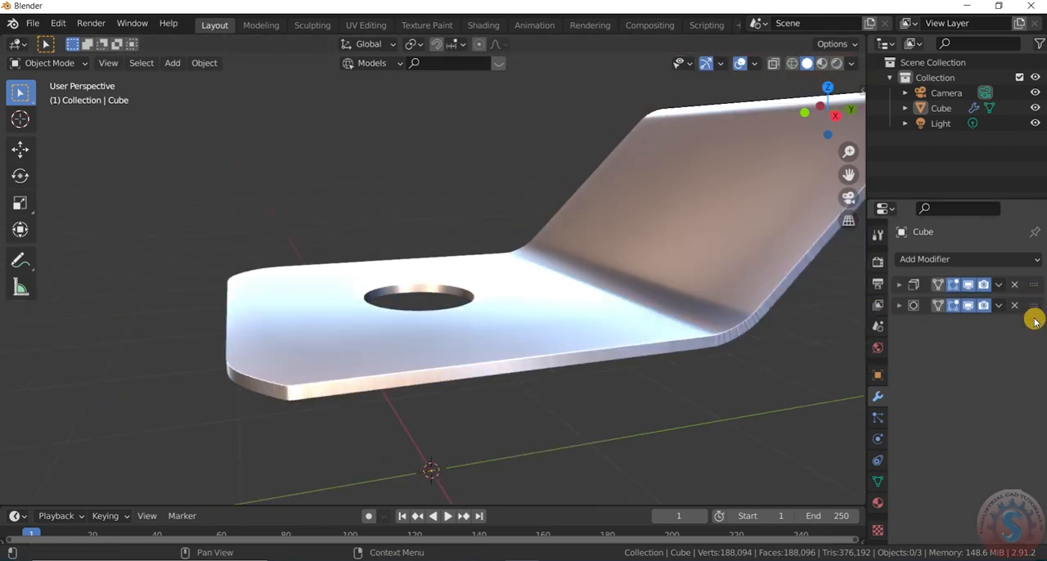
pyautogui.scroll(8, 459, 318)
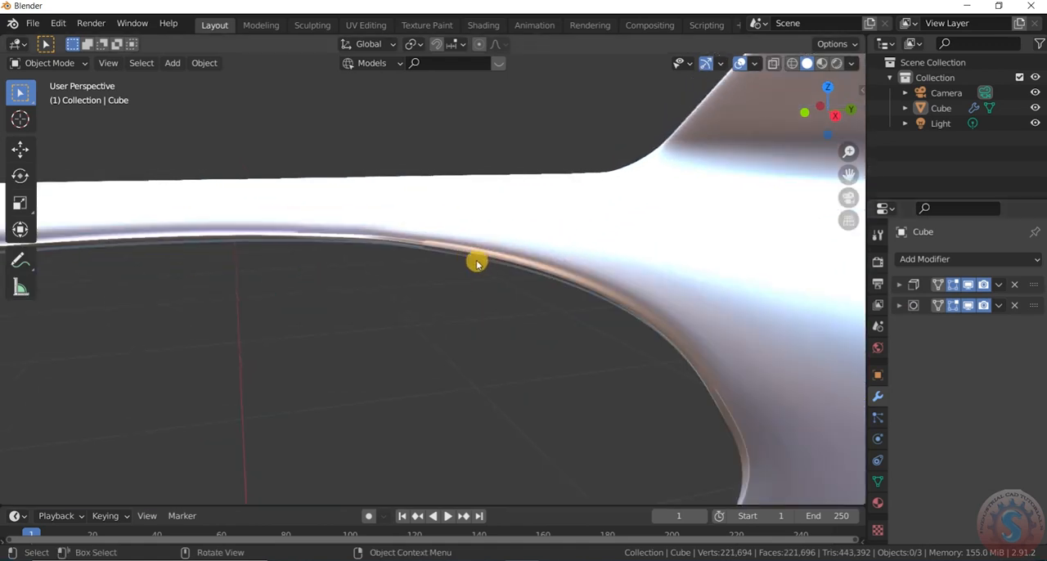
pyautogui.scroll(-2, 541, 258)
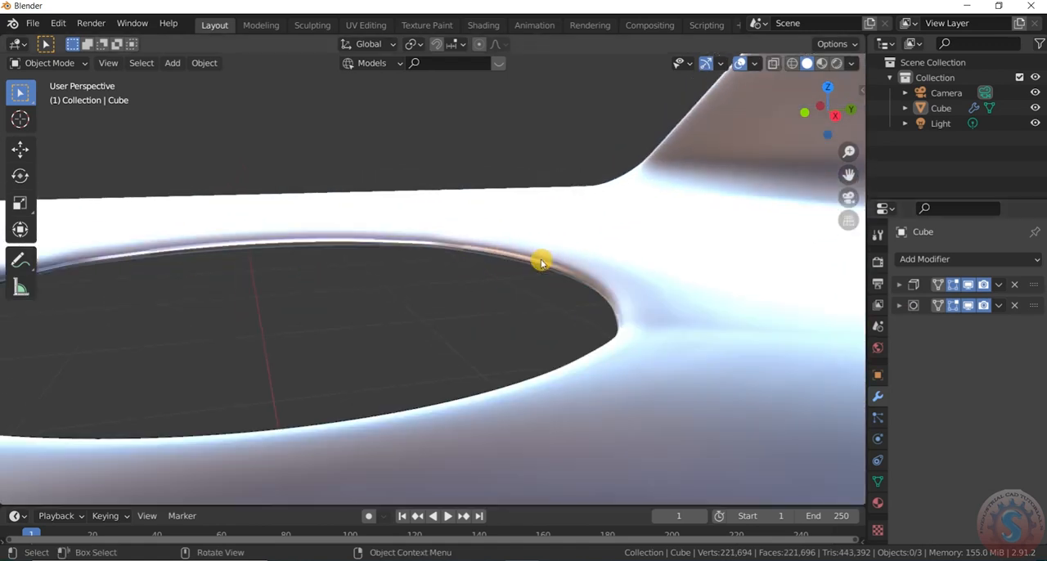
pyautogui.moveTo(1037, 289); pyautogui.dragTo(1032, 311)
pyautogui.scroll(-10, 512, 270)
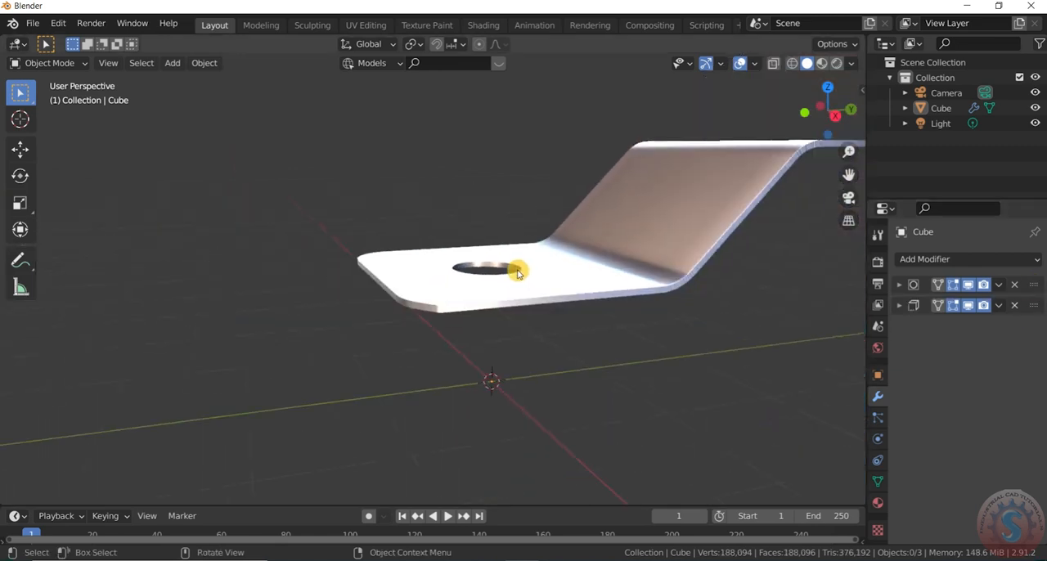
# - Examine the bracket's holes, chamfered corners, folds and edge thickness from several angles
pyautogui.scroll(1, 607, 244)
pyautogui.scroll(-4, 420, 314)
pyautogui.moveTo(843, 107); pyautogui.dragTo(644, 331)
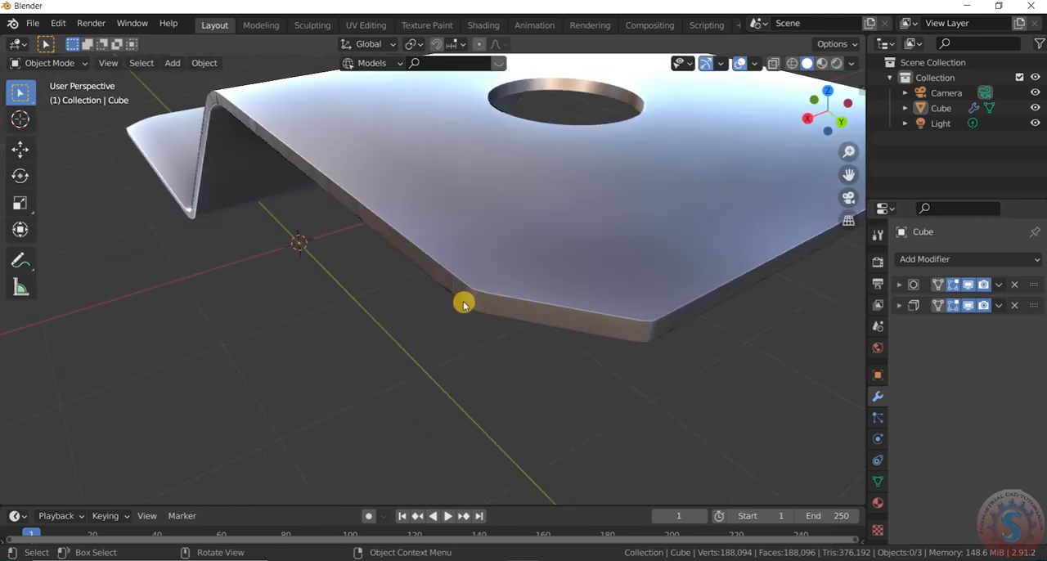
pyautogui.scroll(-4, 601, 314)
pyautogui.moveTo(838, 113); pyautogui.dragTo(511, 205)
pyautogui.scroll(-3, 480, 190)
pyautogui.moveTo(821, 115); pyautogui.dragTo(987, 147)
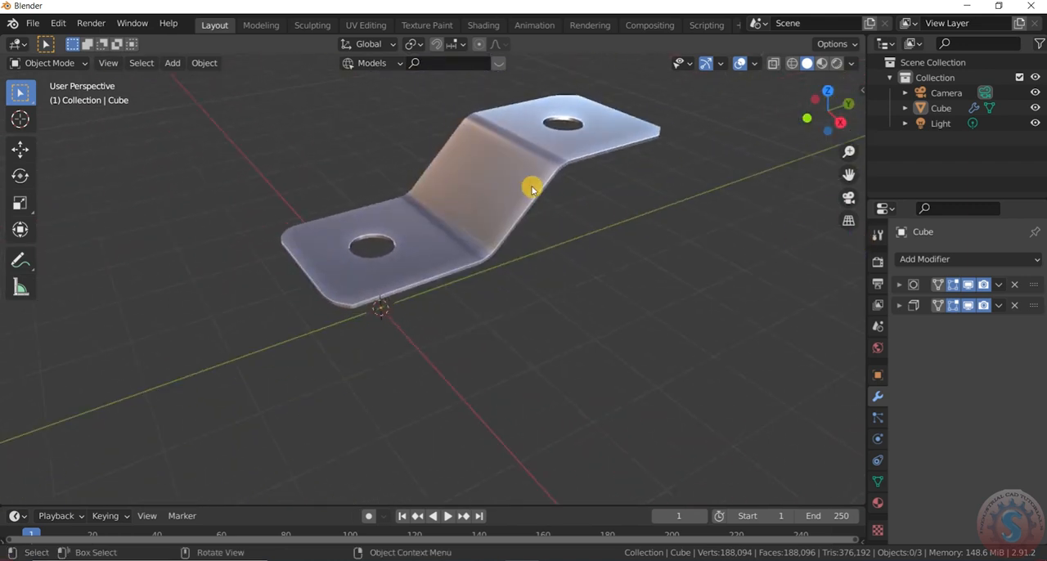
pyautogui.scroll(-2, 581, 181)
pyautogui.scroll(2, 581, 181)
# - Expand the Subdivision Surface settings, try a render level of 2 and restore it to 4
pyautogui.click(899, 285)
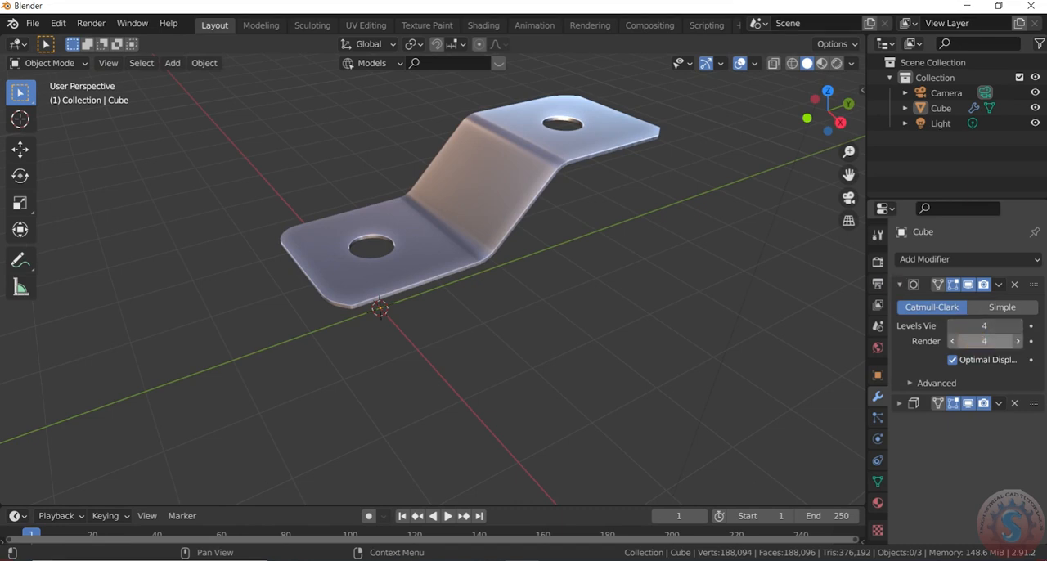
pyautogui.press('Return')
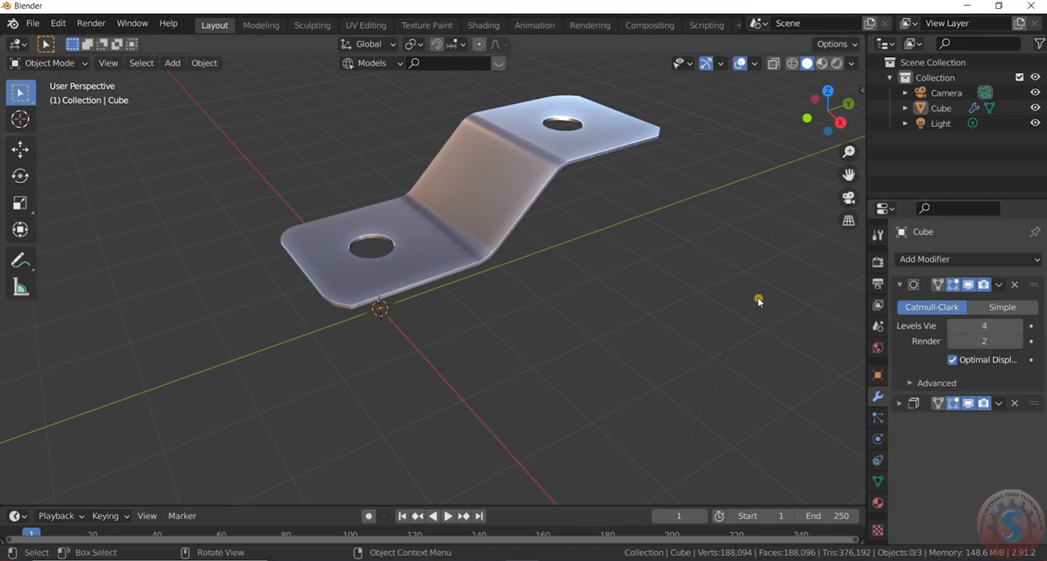
pyautogui.scroll(2, 667, 233)
pyautogui.scroll(-2, 680, 218)
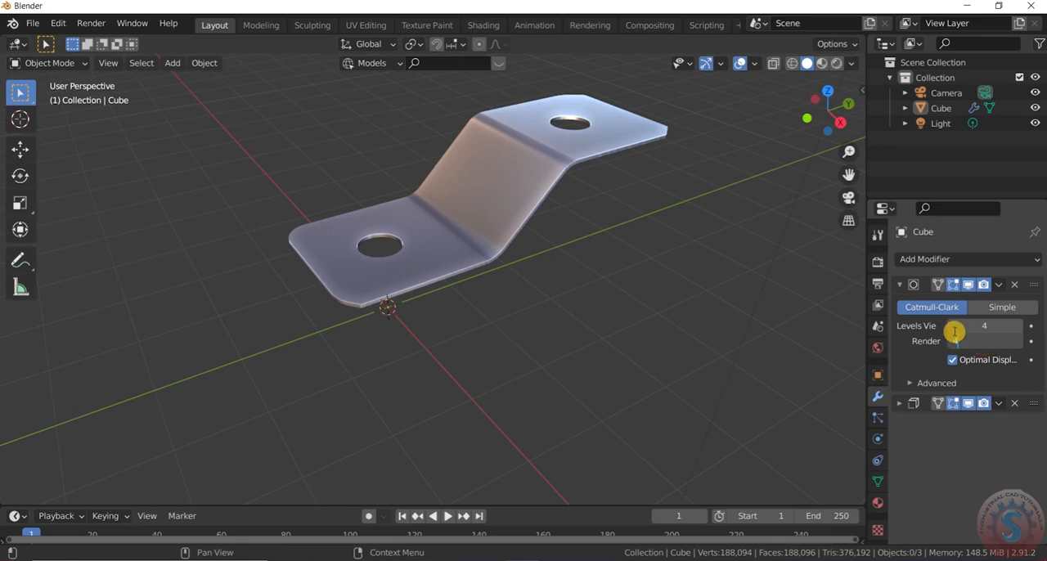
# - Review the finished bracket's overall shape and surface smoothness, orbiting from the side to a raised perspective
pyautogui.moveTo(769, 311); pyautogui.dragTo(781, 174, button='middle')
pyautogui.scroll(3, 491, 377)
pyautogui.scroll(-3, 558, 306)
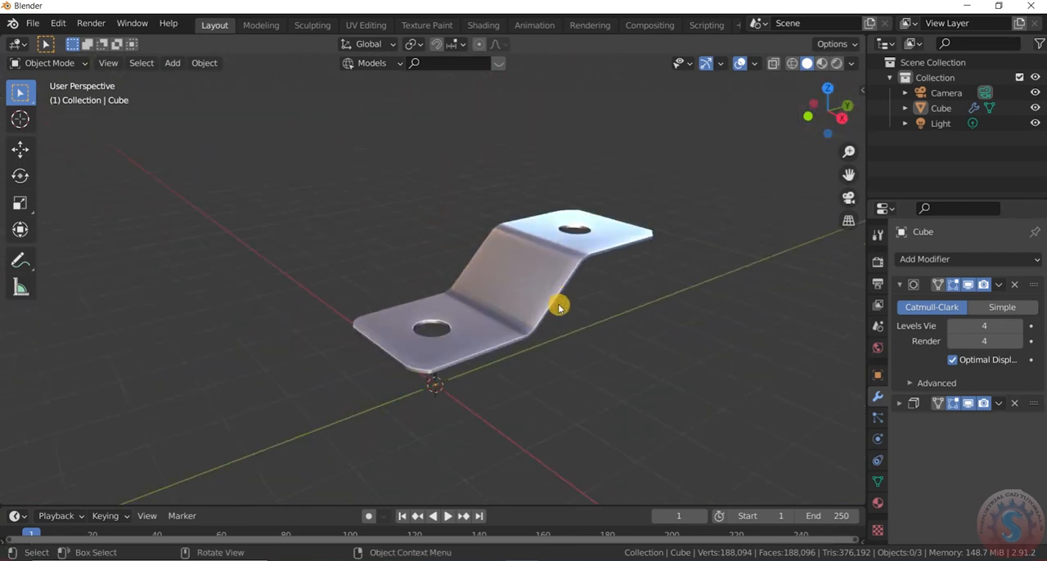
pyautogui.scroll(5, 559, 306)
pyautogui.scroll(-4, 553, 306)
pyautogui.scroll(-1, 559, 310)
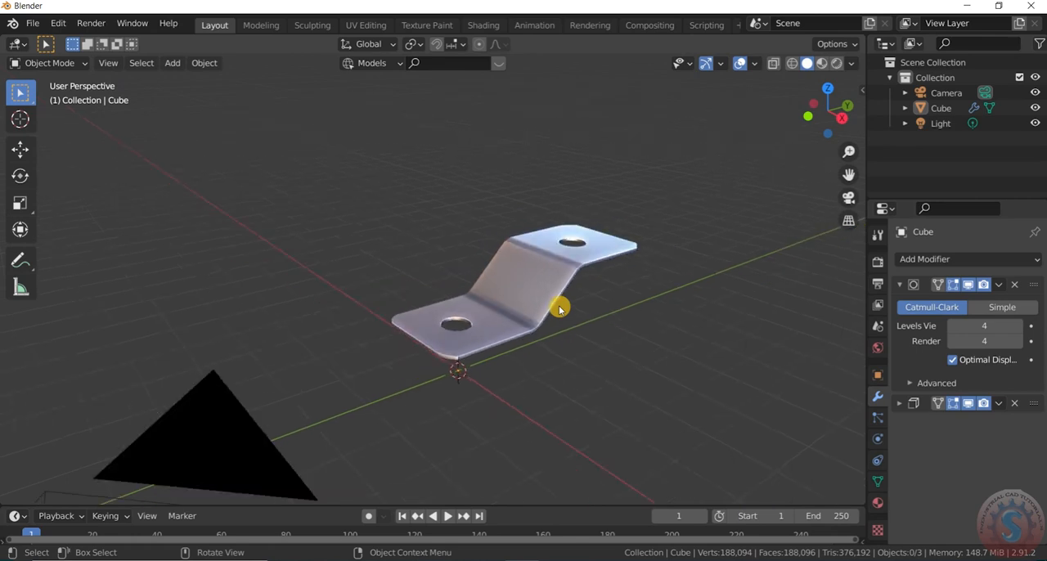
pyautogui.moveTo(818, 122); pyautogui.dragTo(793, 106)
pyautogui.scroll(2, 581, 314)
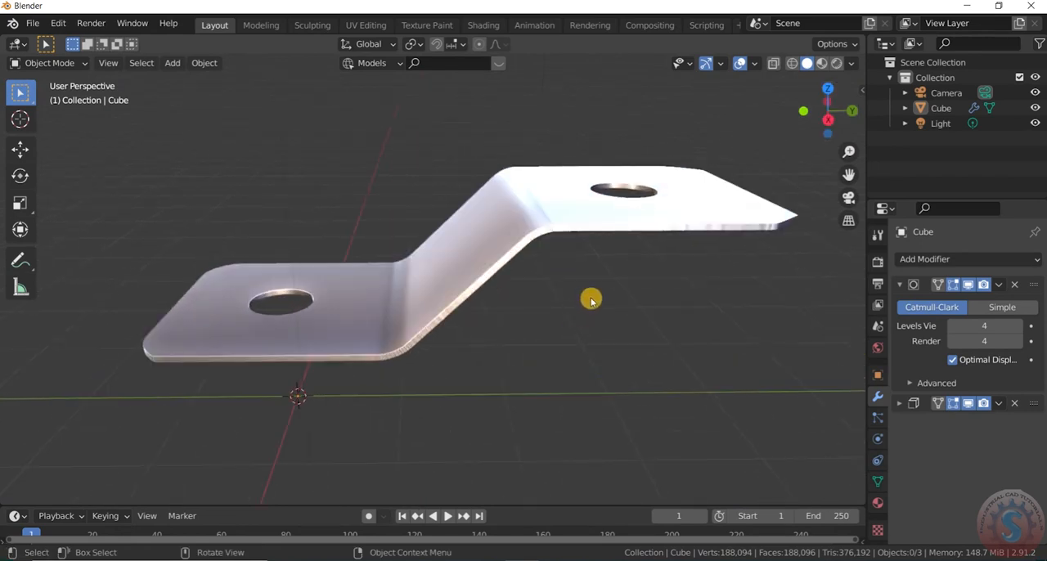
pyautogui.scroll(-2, 593, 286)
pyautogui.scroll(2, 594, 273)
pyautogui.scroll(-3, 596, 271)
pyautogui.scroll(3, 597, 271)
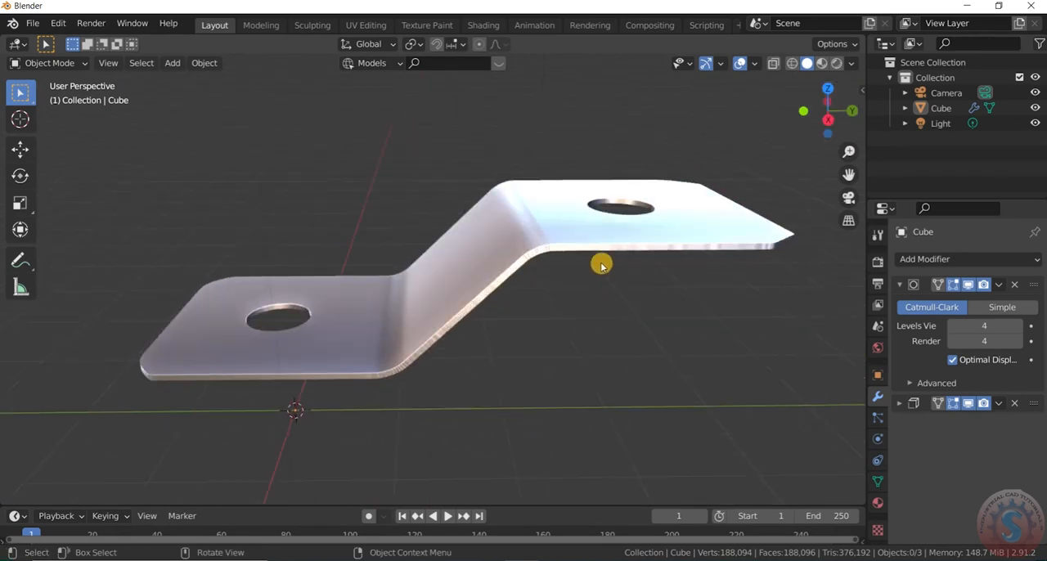
pyautogui.moveTo(818, 109); pyautogui.dragTo(848, 120)
pyautogui.scroll(-2, 638, 210)
pyautogui.scroll(2, 635, 232)
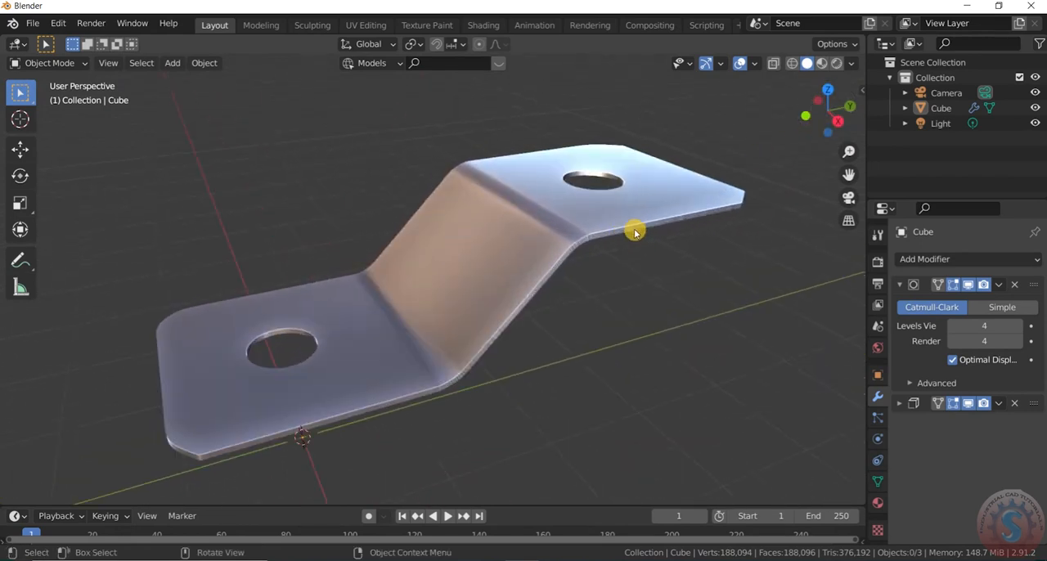